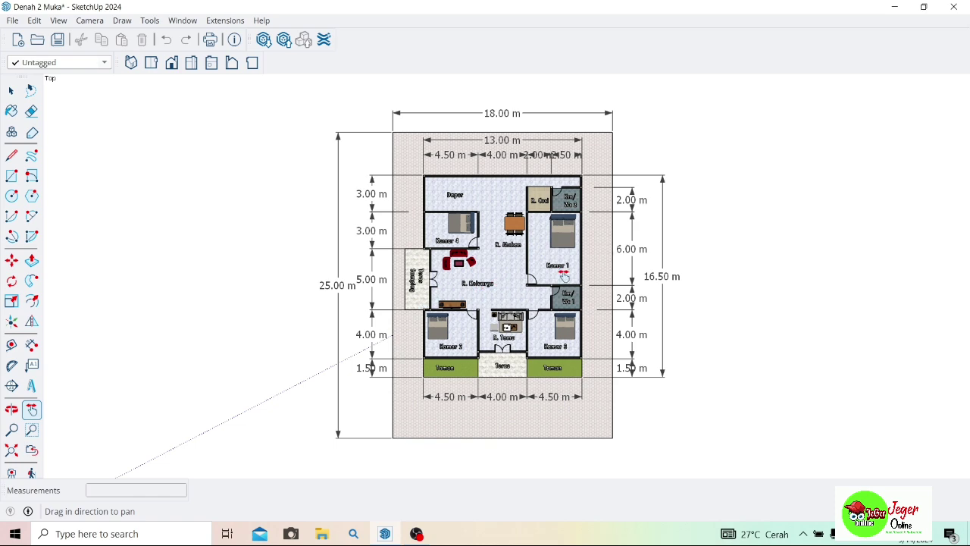
click(31, 112)
click(338, 139)
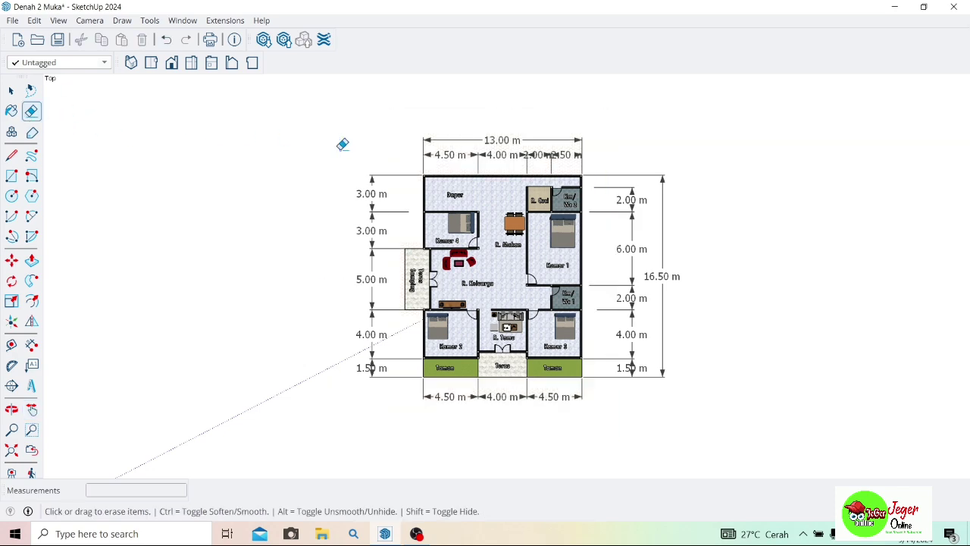
click(166, 40)
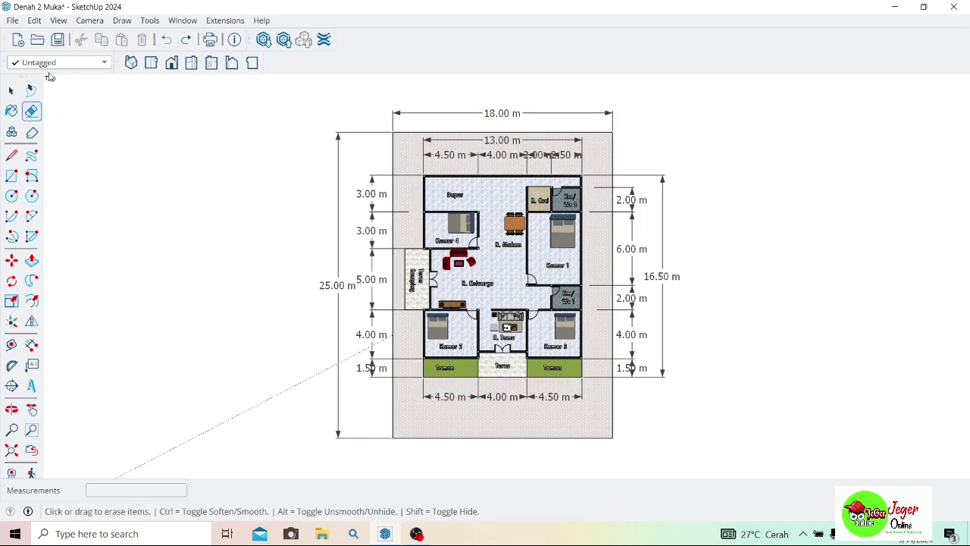
Open the lot group for editing, erase its 25.00 m and 18.00 m dimensions, and exit the group.
click(13, 91)
double_click(406, 163)
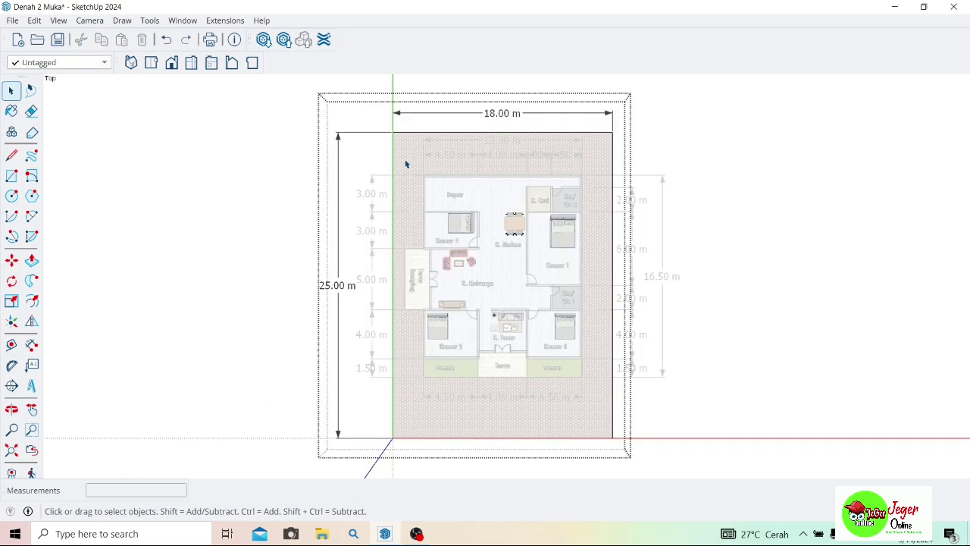
click(31, 110)
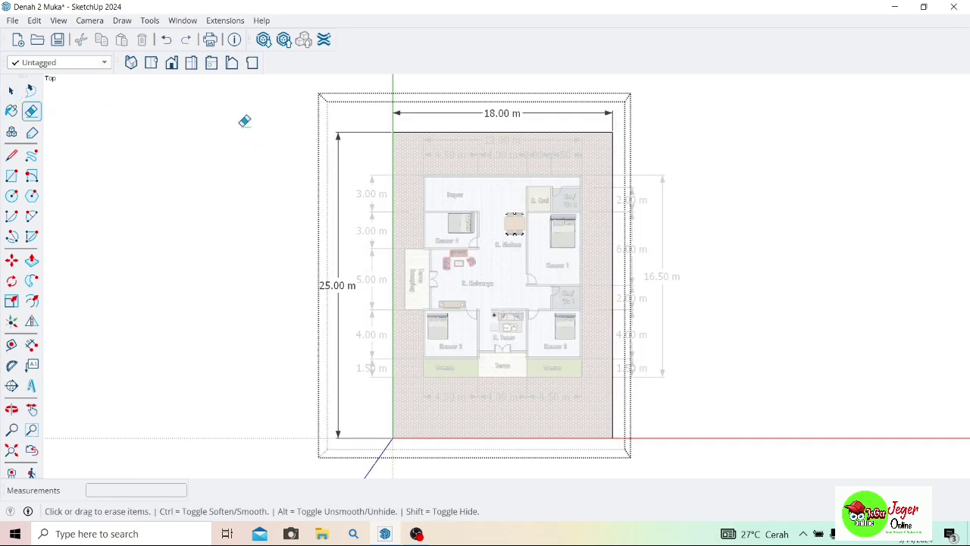
click(337, 134)
click(478, 109)
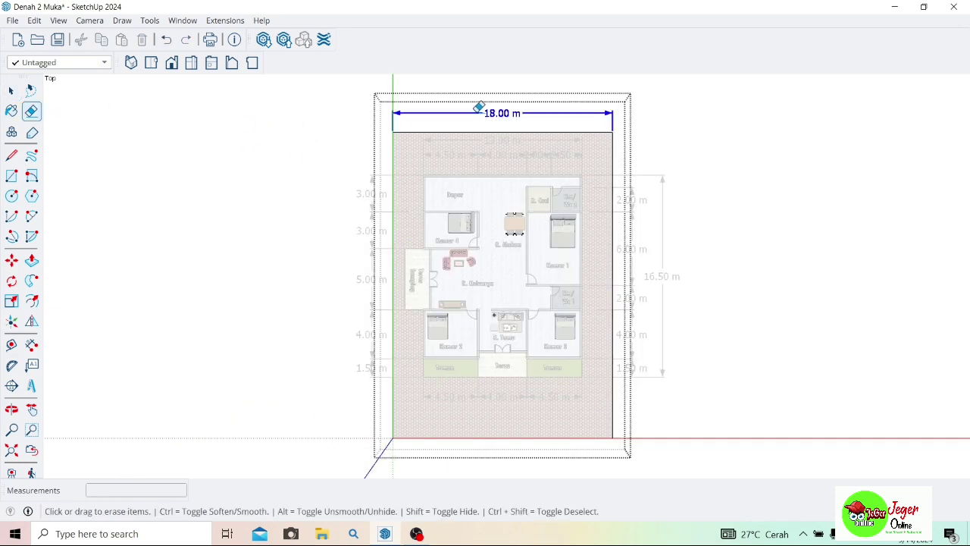
click(10, 90)
click(246, 142)
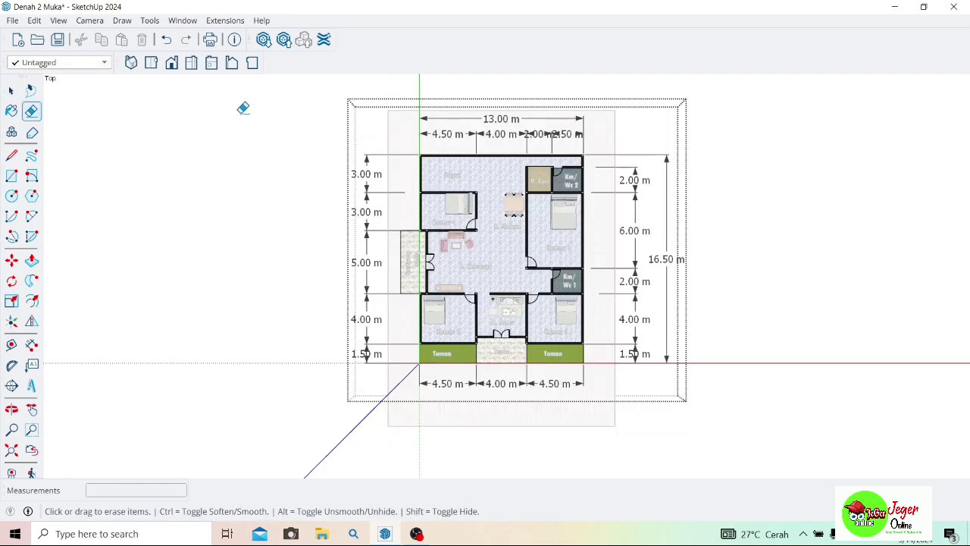
Erase all the dimensions around the house floor plan inside its group, and leave the group.
drag(368, 198, 371, 355)
drag(436, 383, 568, 382)
mouse_move(629, 350)
mouse_down()
mouse_move(641, 311)
mouse_move(628, 232)
mouse_move(633, 156)
mouse_move(666, 159)
mouse_up()
mouse_move(606, 124)
mouse_down()
mouse_move(538, 125)
mouse_move(539, 135)
mouse_move(534, 119)
mouse_move(502, 115)
mouse_move(492, 136)
mouse_move(464, 144)
mouse_up()
scroll(504, 169, up, 4)
drag(588, 95, 598, 174)
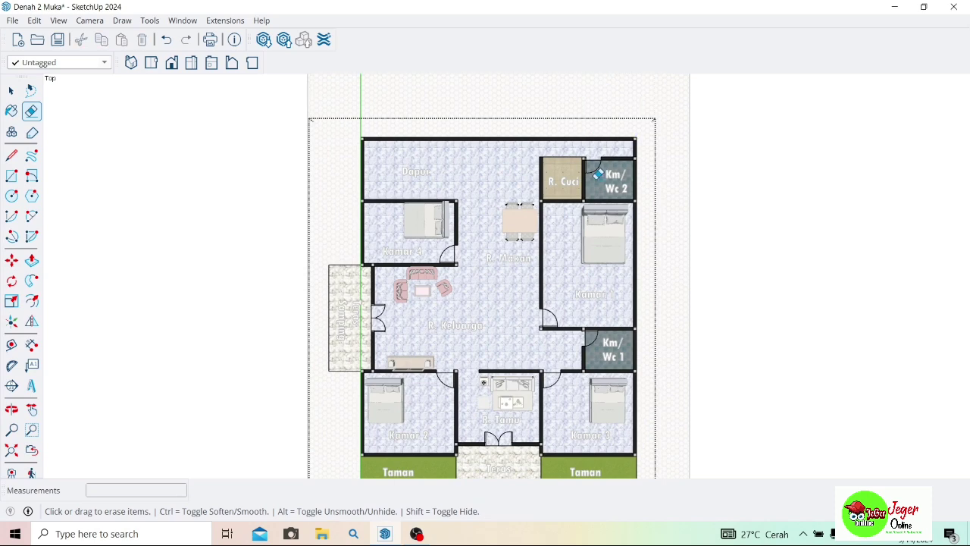
scroll(706, 136, down, 1)
click(12, 91)
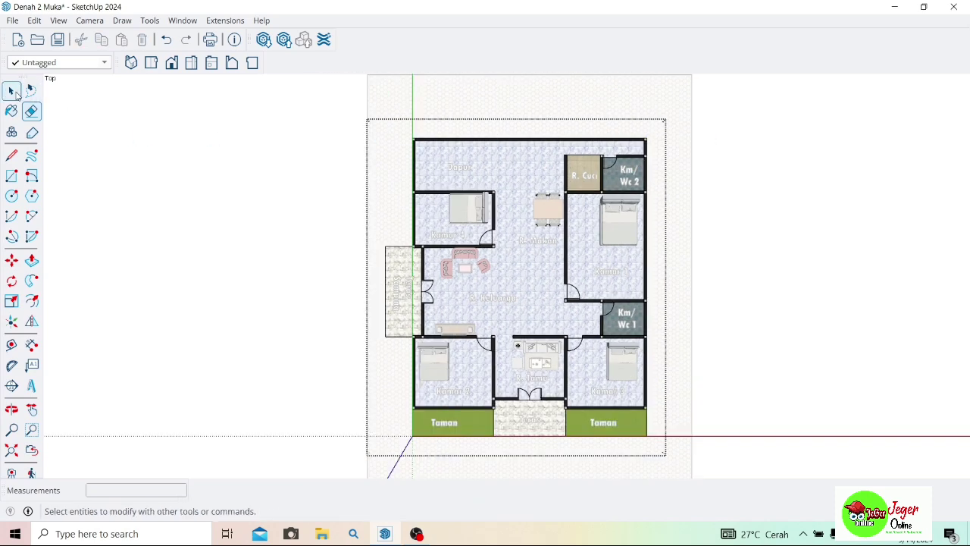
click(232, 160)
Select the room name labels and show the default tray with the Tags list expanded.
scroll(426, 166, up, 1)
click(459, 168)
click(179, 22)
mouse_move(205, 36)
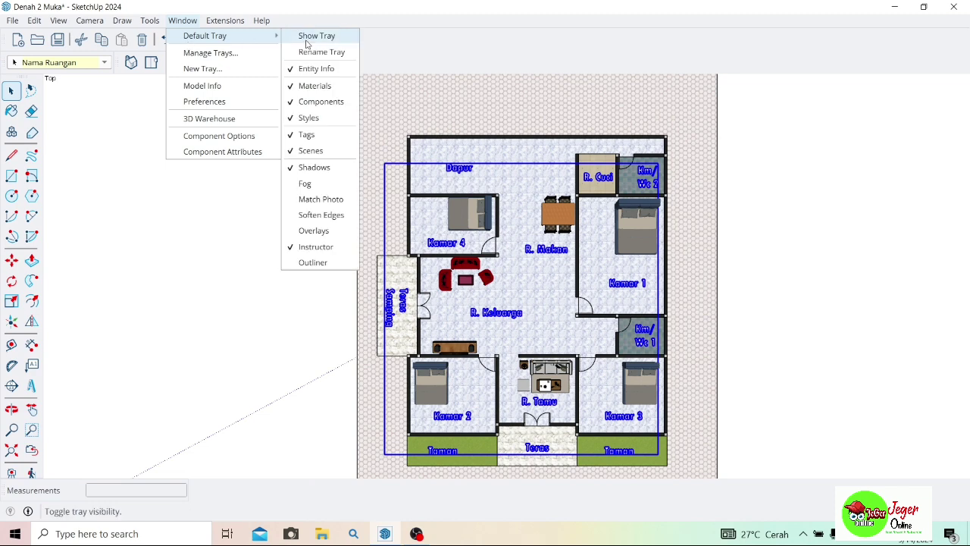
click(307, 35)
click(792, 120)
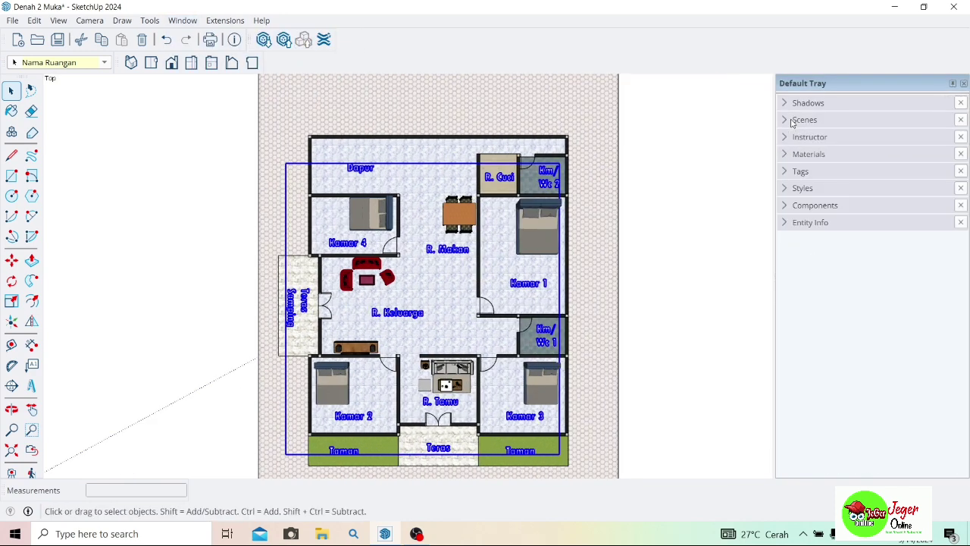
click(801, 172)
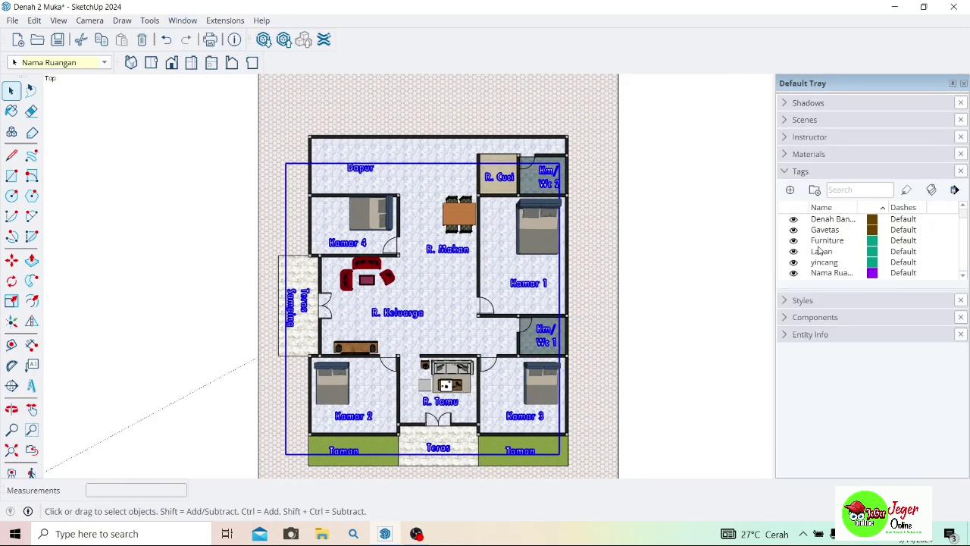
Delete the Nama Ruangan tag, reassigning its entities to Untagged.
scroll(820, 251, up, 1)
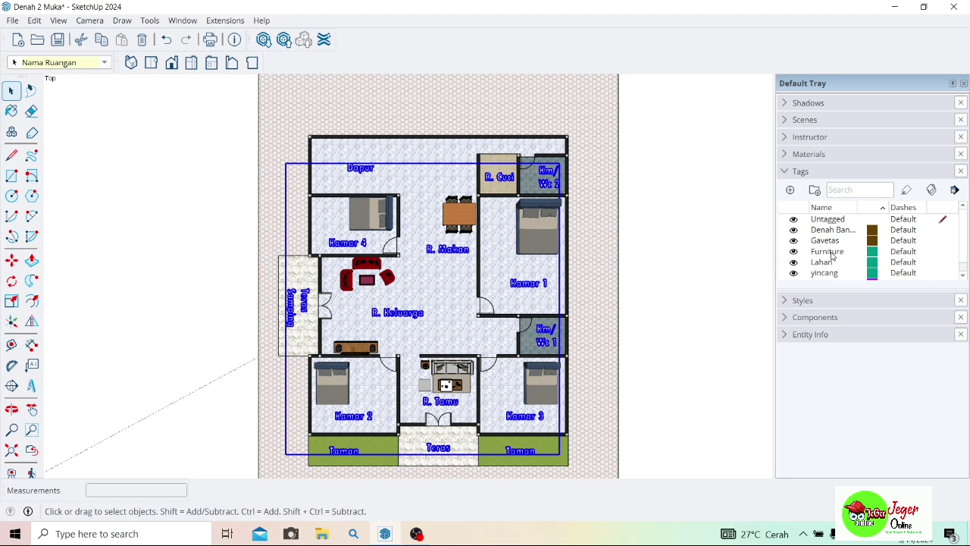
scroll(831, 258, down, 1)
click(831, 274)
right_click(832, 274)
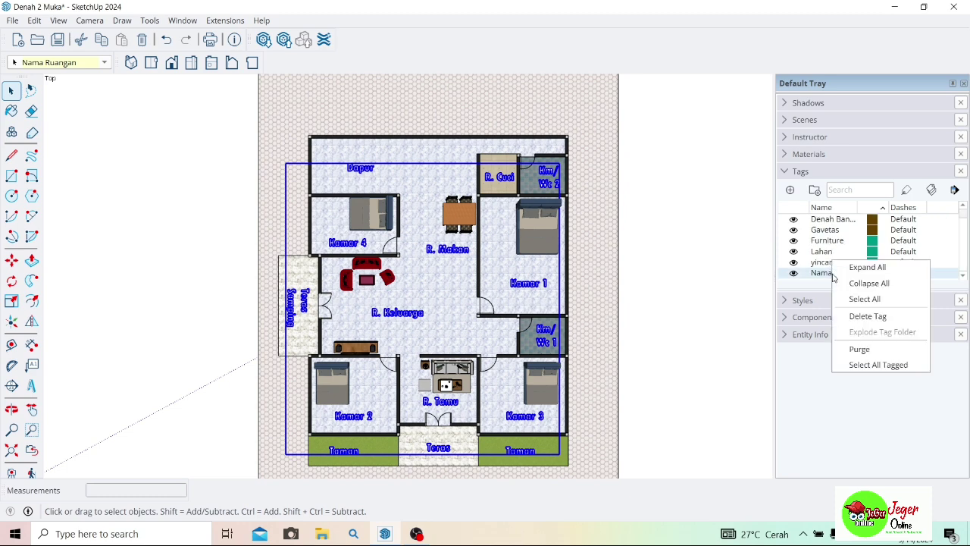
click(872, 317)
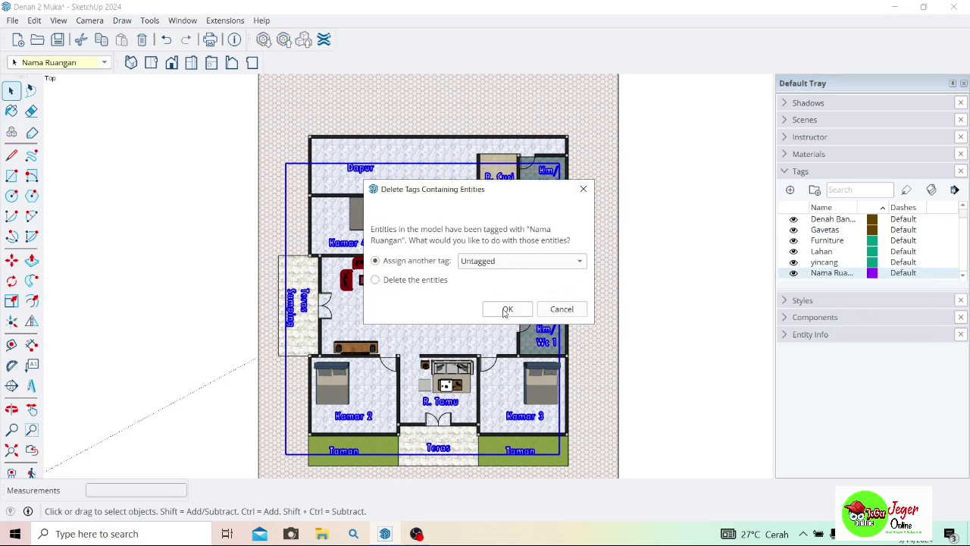
click(506, 310)
click(652, 219)
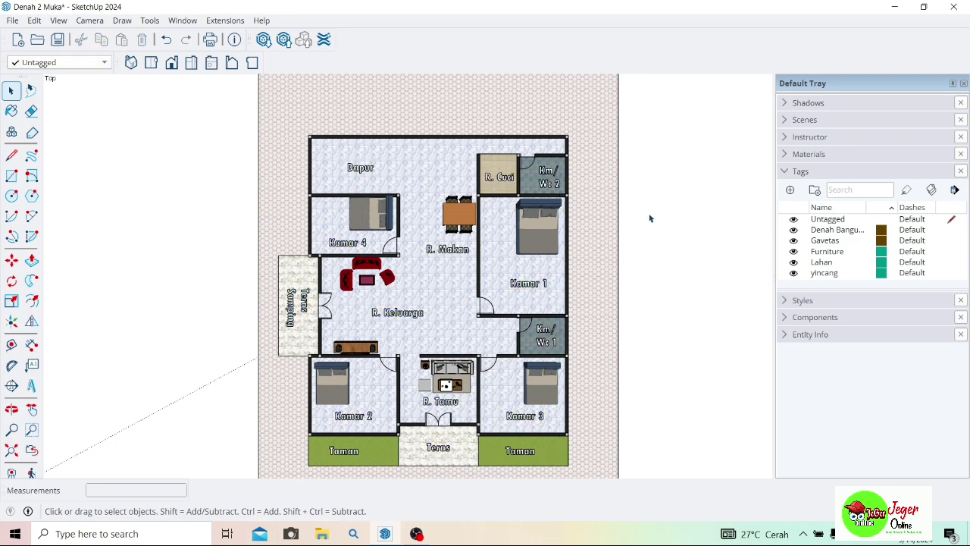
Delete the group of room name labels from the floor plan and hide the default tray.
click(543, 185)
key(Delete)
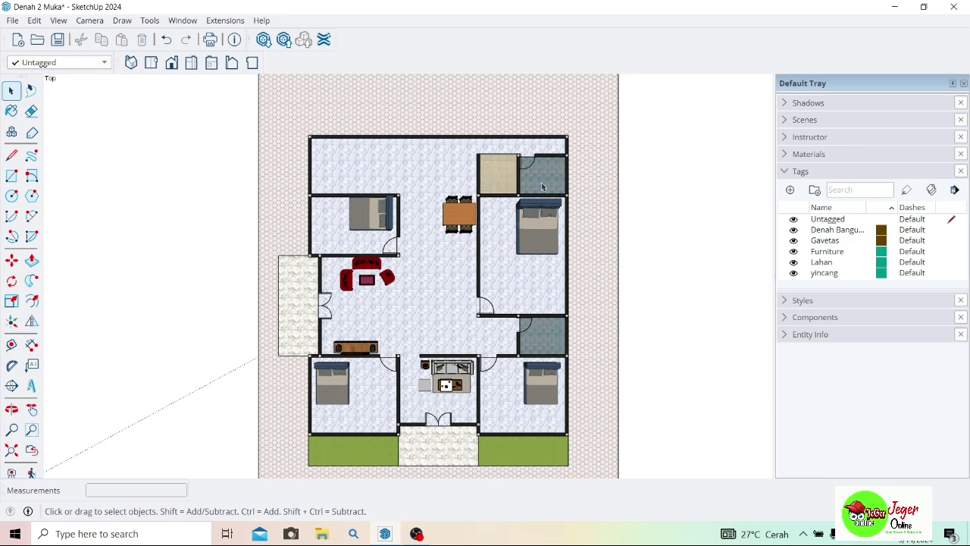
scroll(525, 254, down, 1)
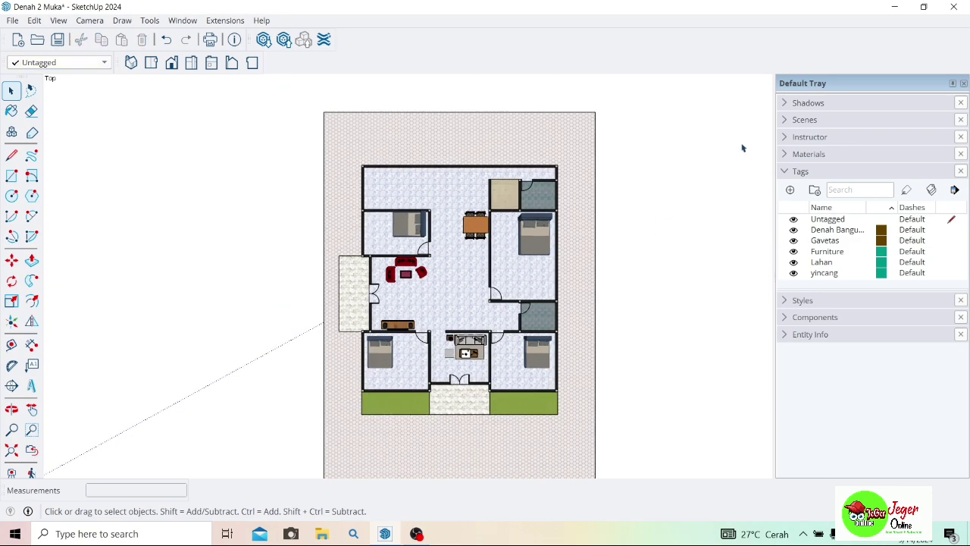
click(963, 83)
Switch the top view of the floor plan from perspective to parallel projection.
click(32, 409)
mouse_move(168, 337)
mouse_down()
mouse_move(139, 305)
mouse_move(132, 314)
mouse_move(159, 307)
mouse_up()
scroll(134, 313, down, 1)
scroll(135, 311, down, 1)
scroll(158, 310, up, 1)
scroll(143, 312, down, 1)
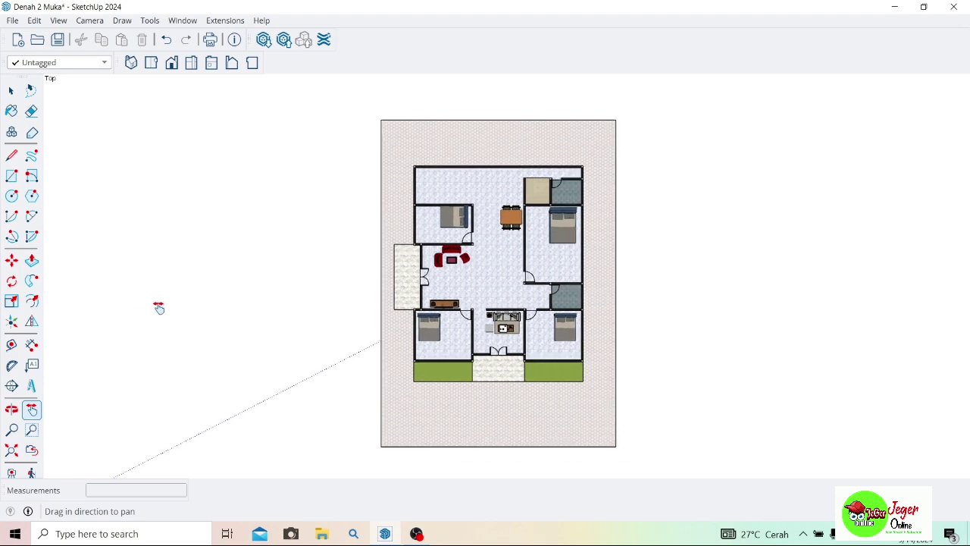
click(90, 21)
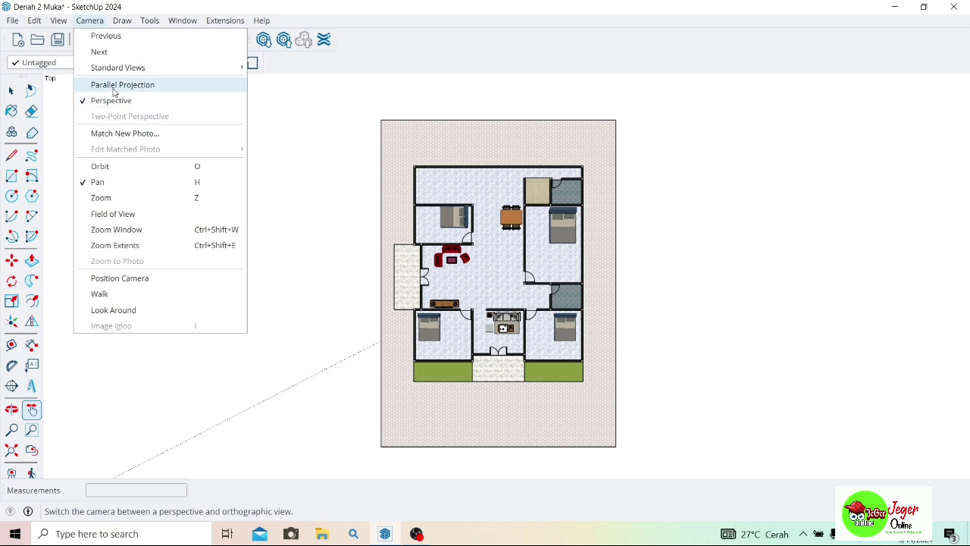
click(141, 88)
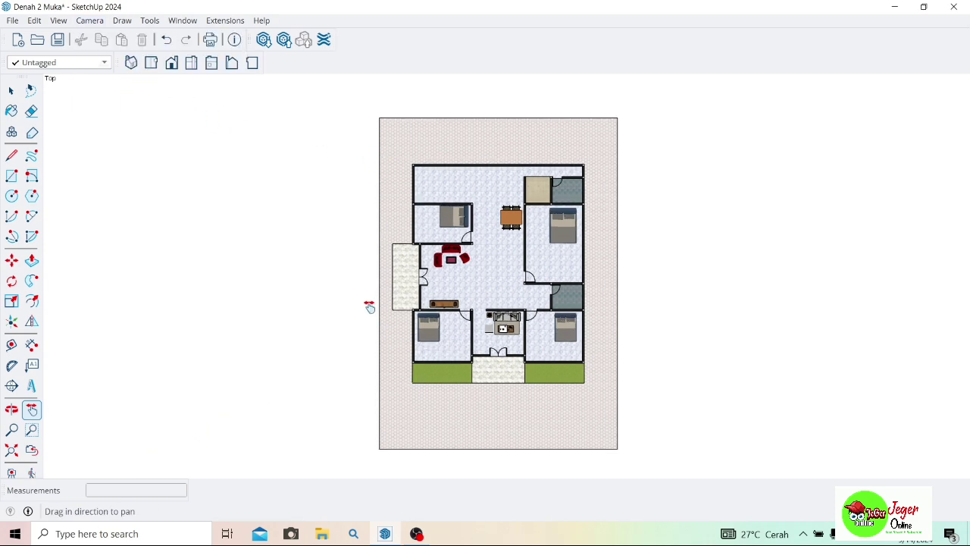
Add a scene of the top view of the floor plan and save the model.
click(59, 21)
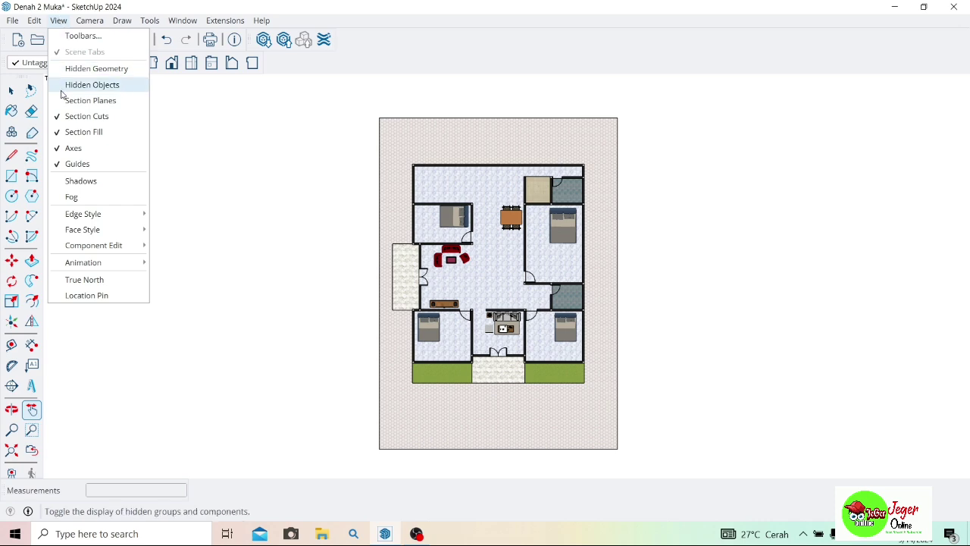
mouse_move(84, 262)
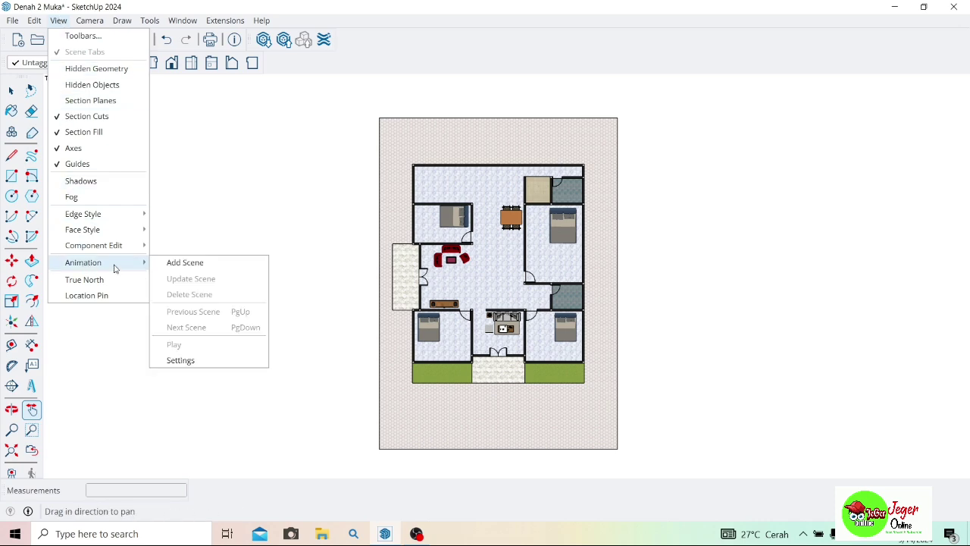
click(185, 262)
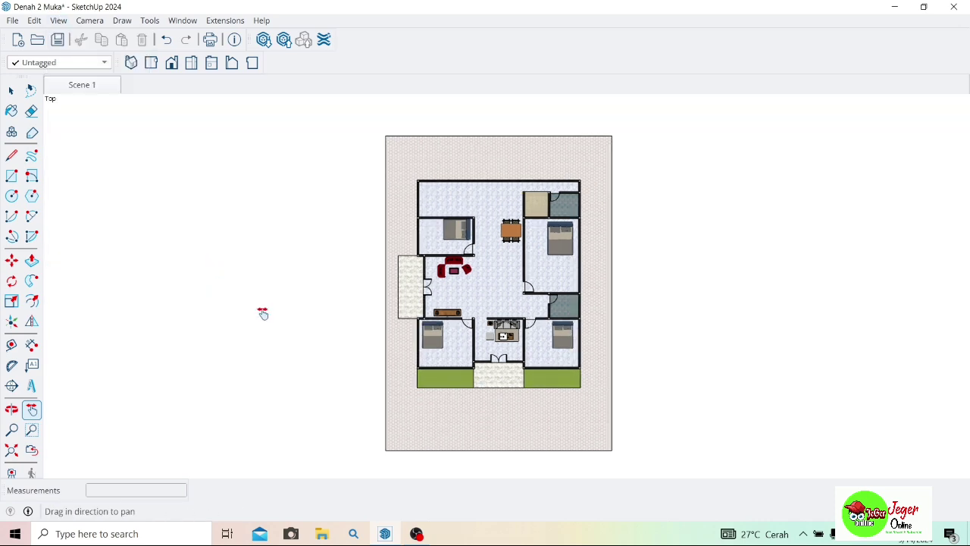
click(10, 90)
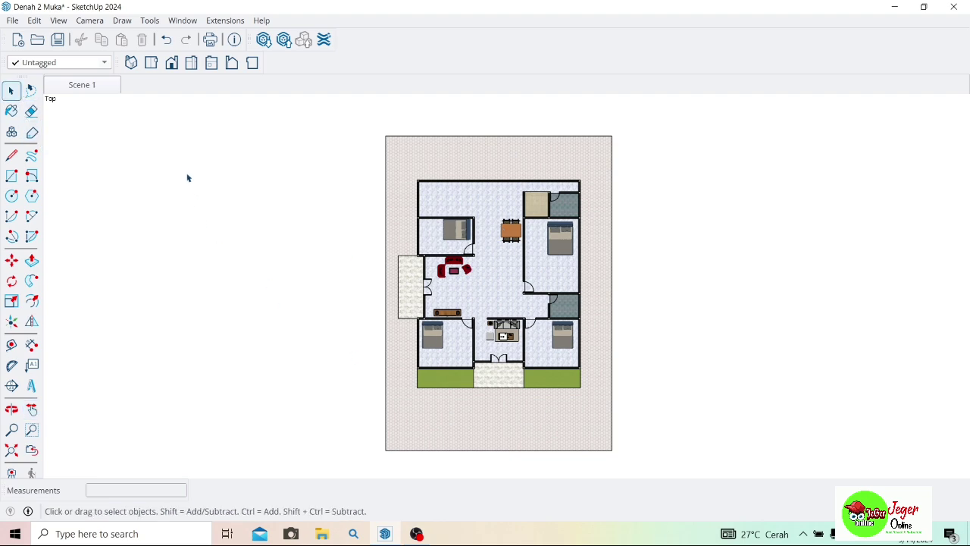
click(59, 41)
Switch to LayOut 2024 and create a document from the Traditional A4 Landscape title block template.
click(894, 7)
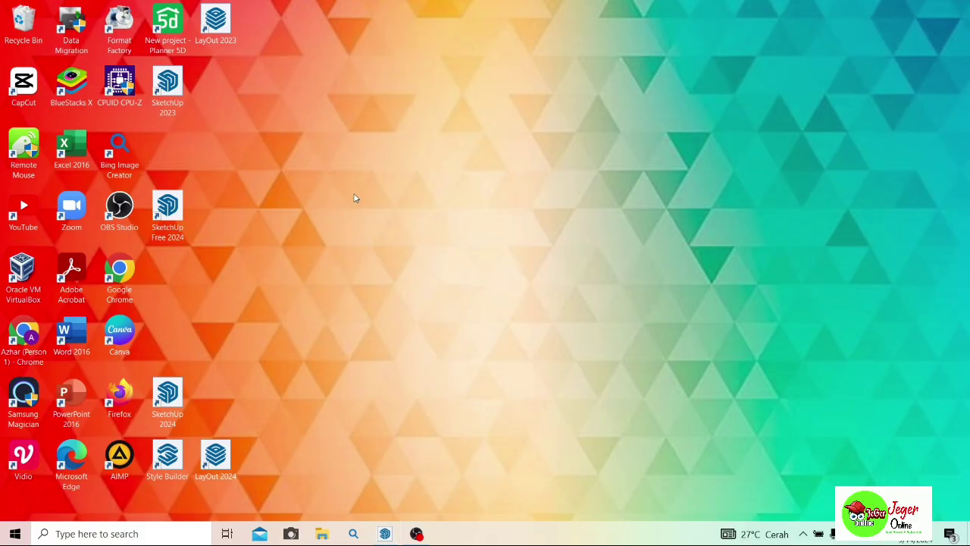
double_click(203, 462)
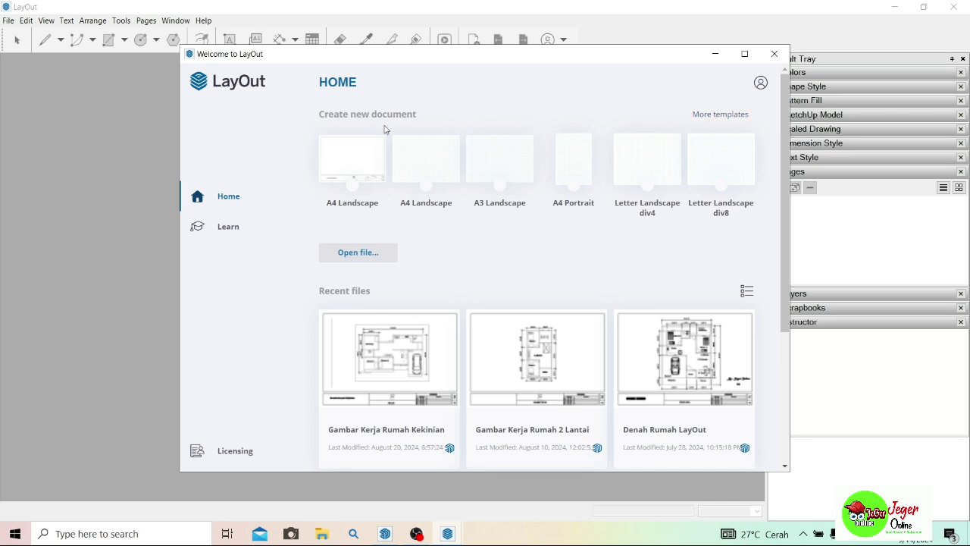
click(707, 116)
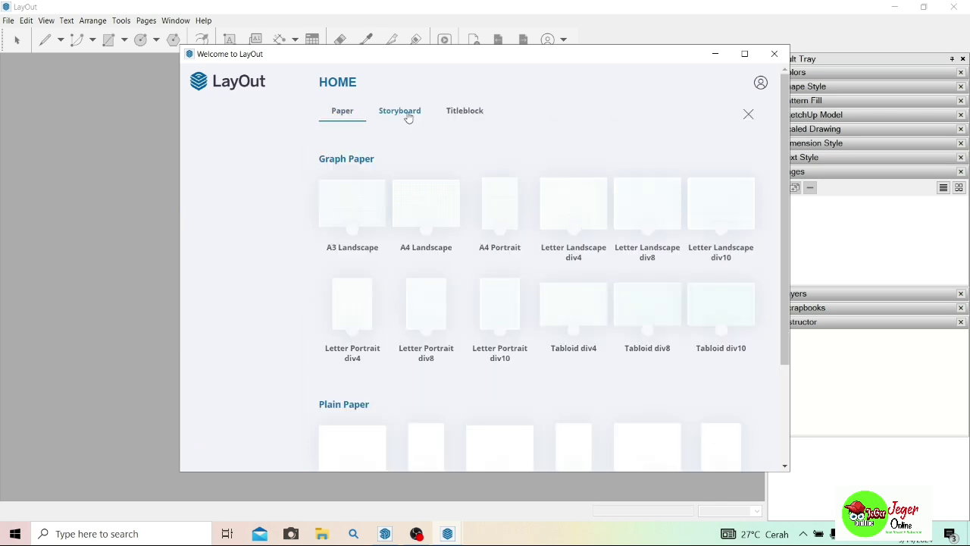
click(460, 112)
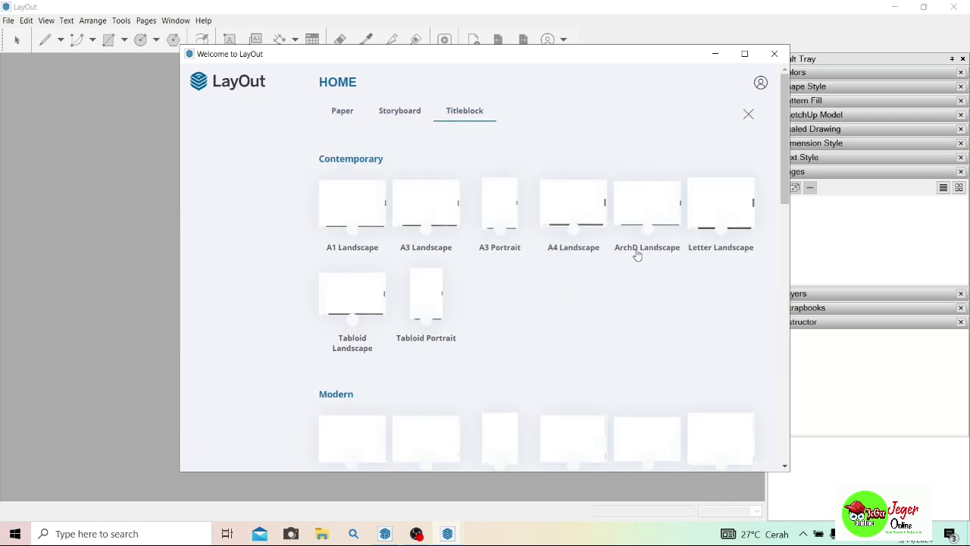
scroll(637, 255, down, 15)
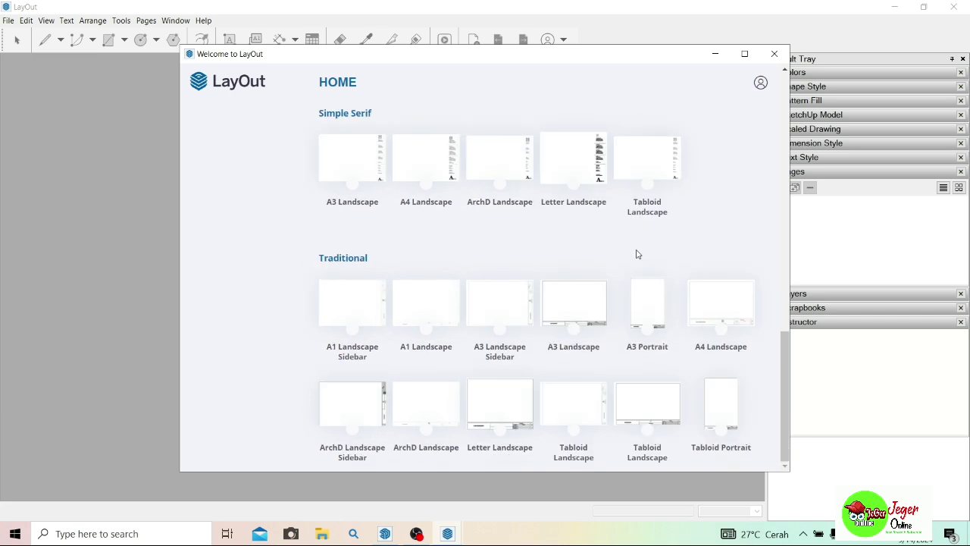
click(731, 308)
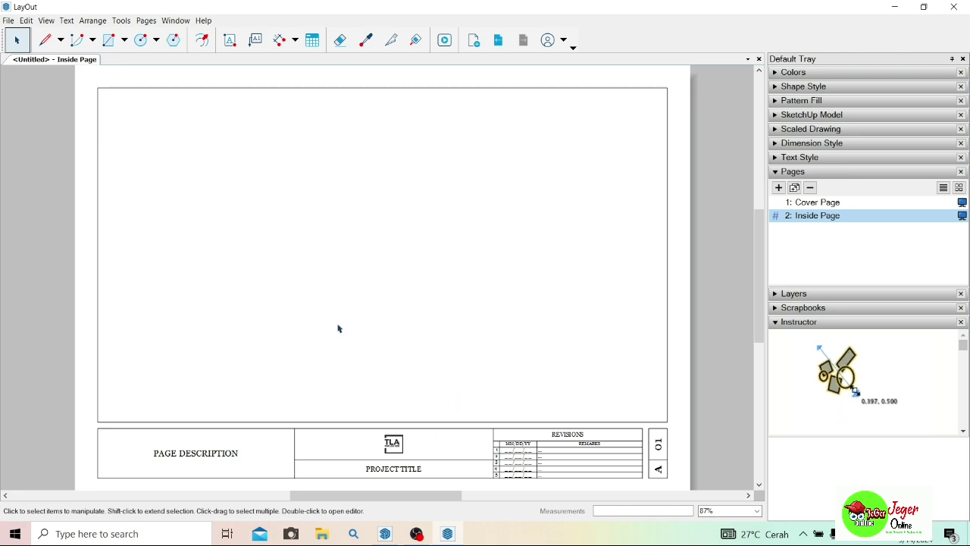
Clear the PAGE DESCRIPTION placeholder text from the title block.
double_click(197, 454)
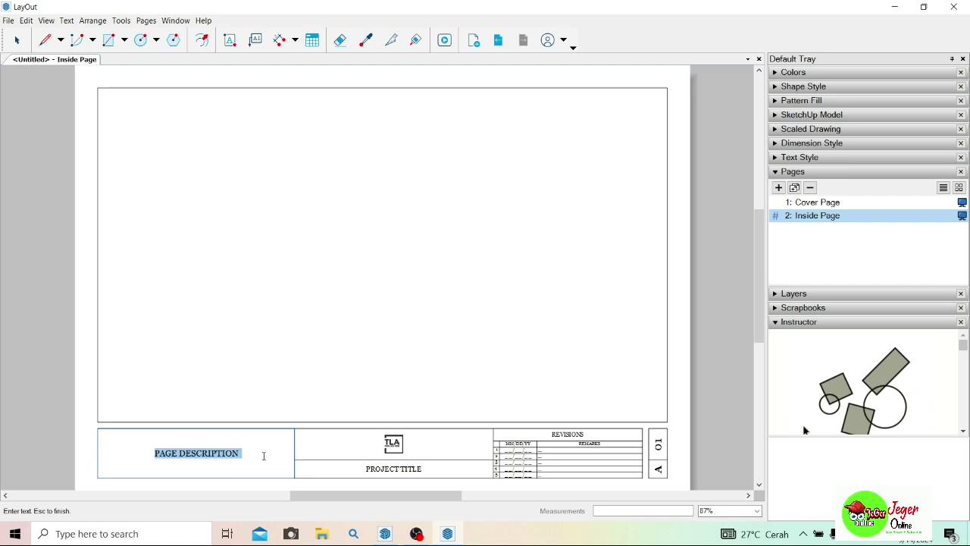
key(BackSpace)
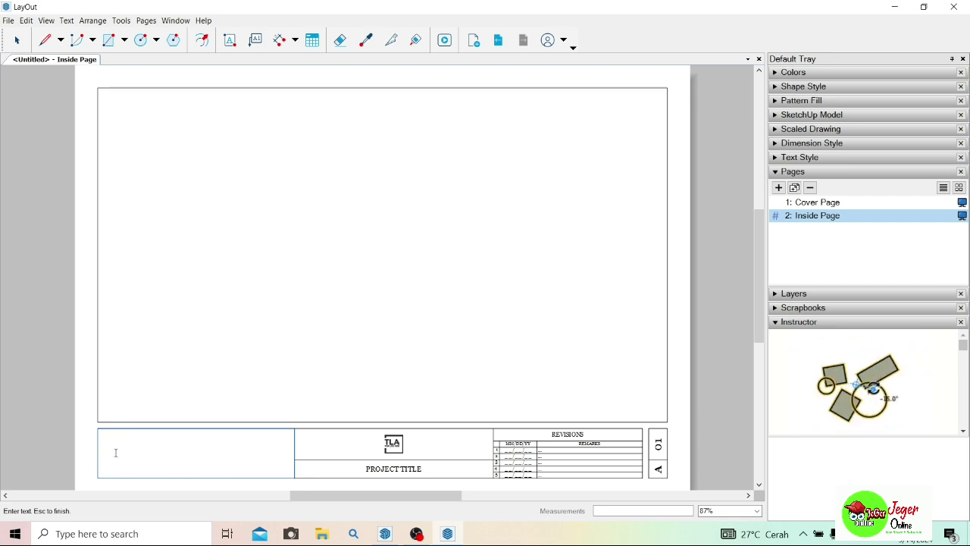
Set the Text tool's style for the title block text to Franklin Gothic Heavy at 12 pt.
click(225, 42)
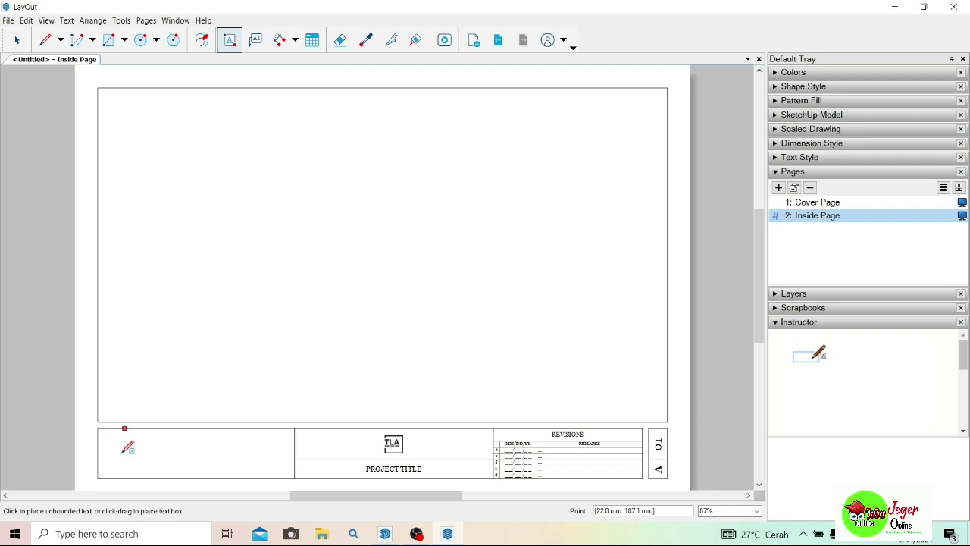
click(814, 161)
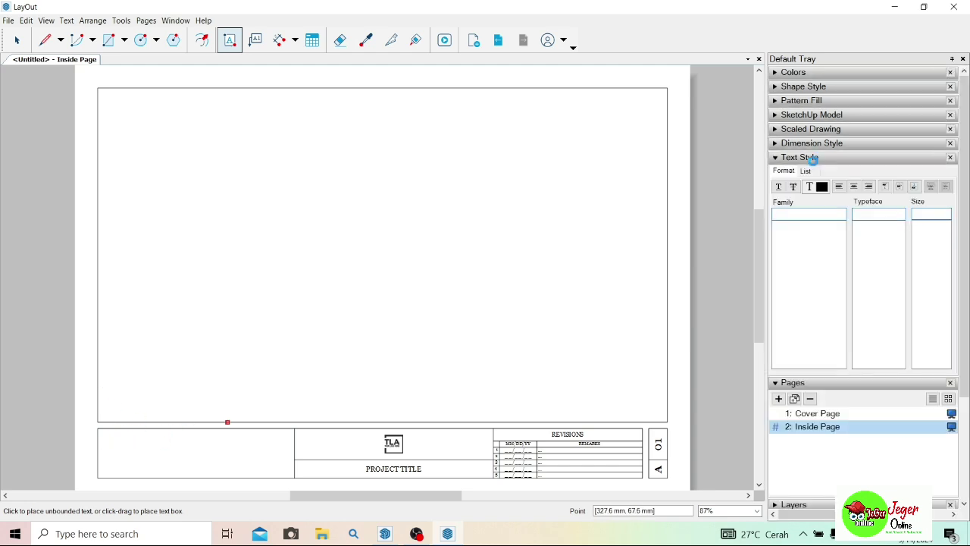
scroll(798, 278, down, 3)
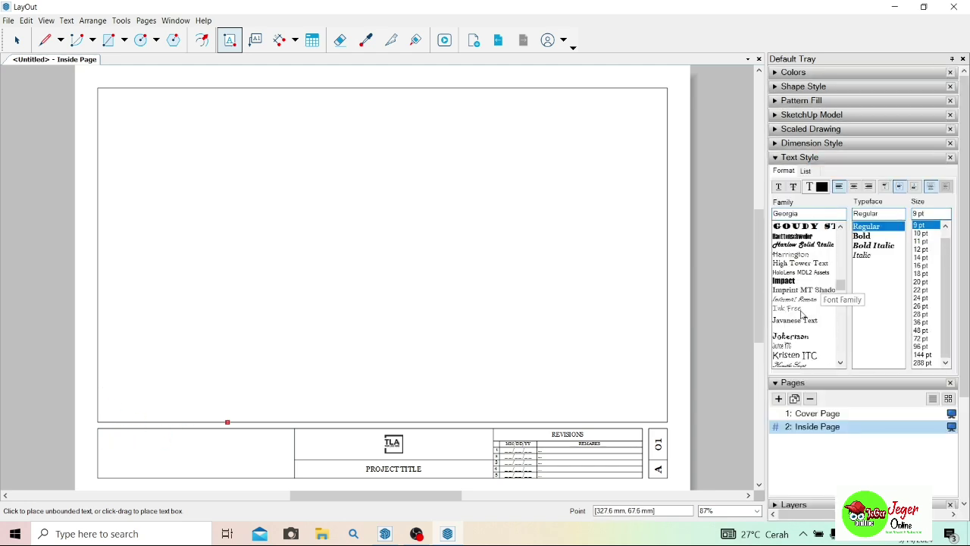
scroll(801, 346, down, 6)
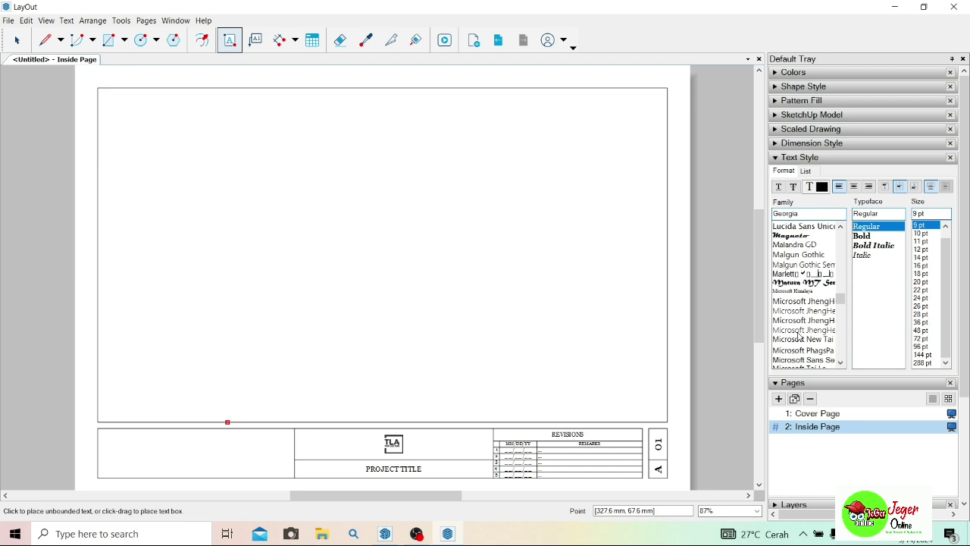
scroll(797, 334, down, 6)
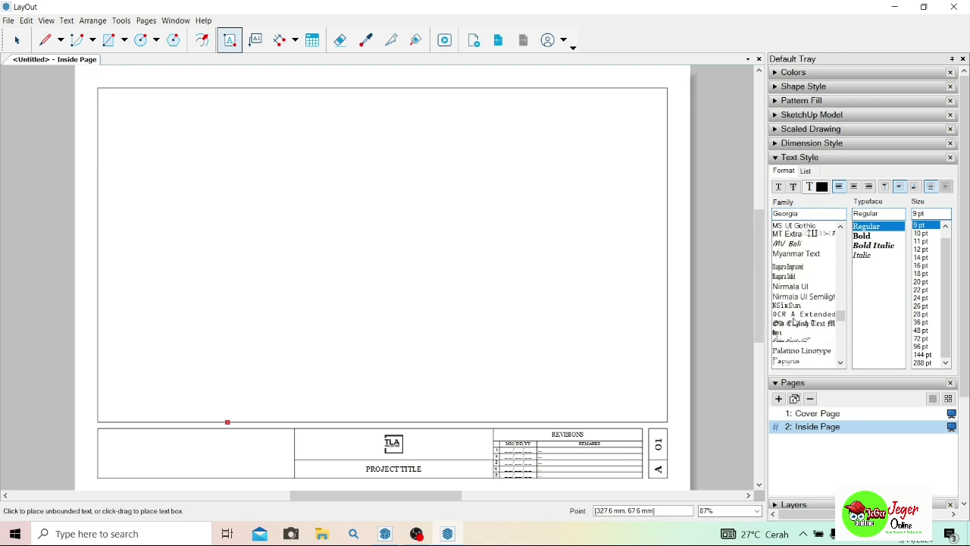
scroll(795, 311, up, 5)
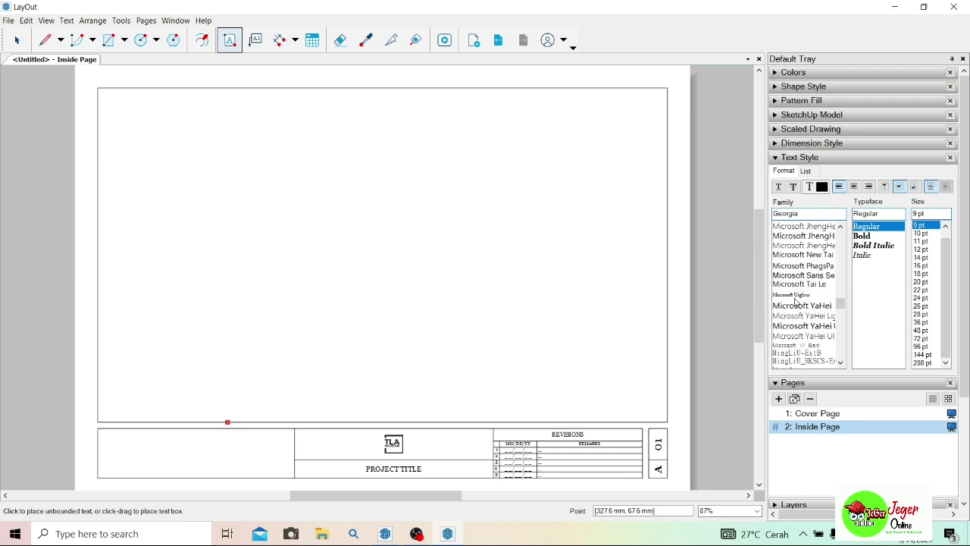
scroll(796, 301, up, 8)
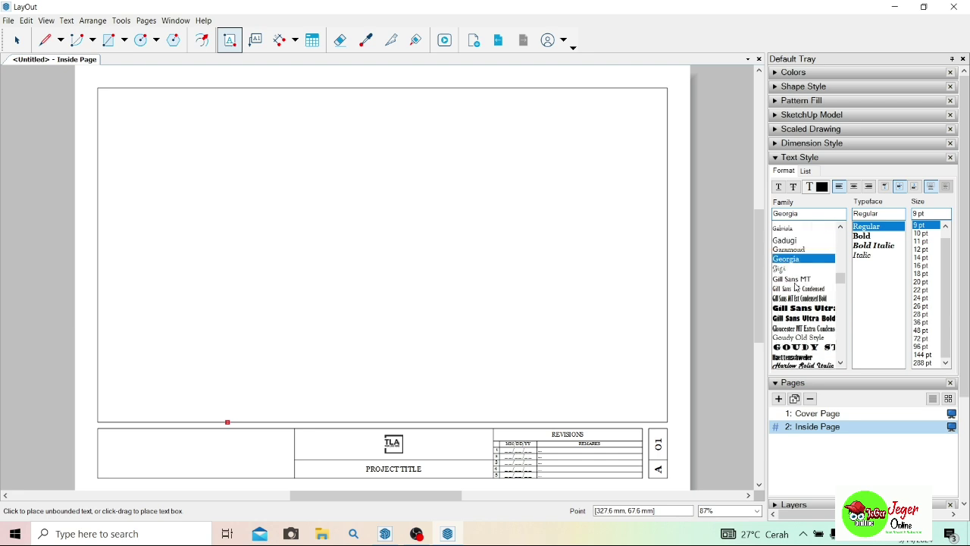
scroll(792, 277, up, 1)
click(788, 265)
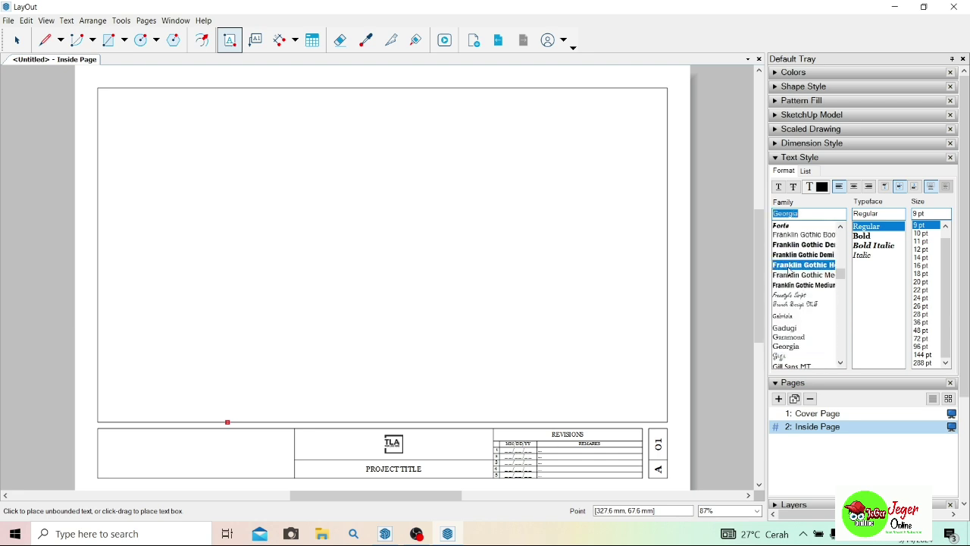
click(920, 250)
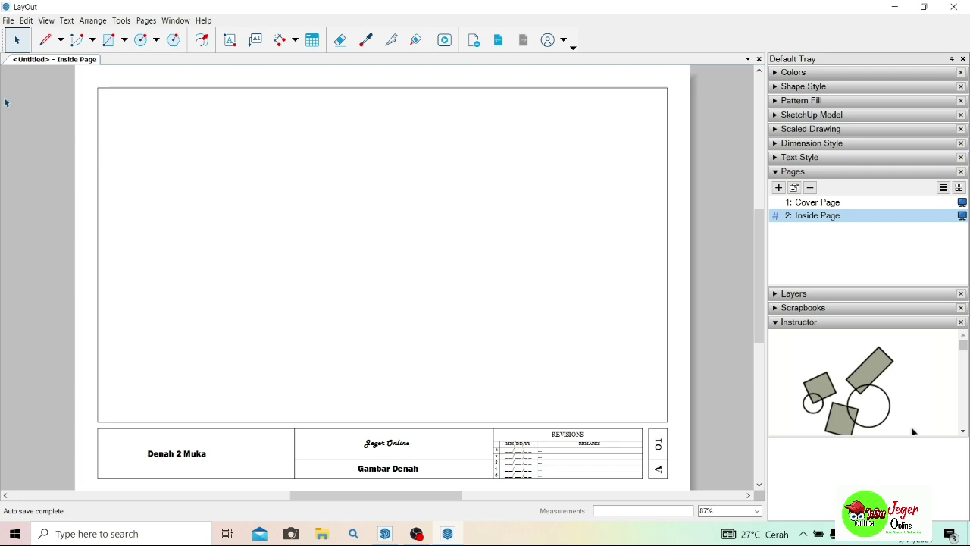
Insert the Denah 2 Muka SketchUp model from the Documents folder into the Inside Page.
click(9, 21)
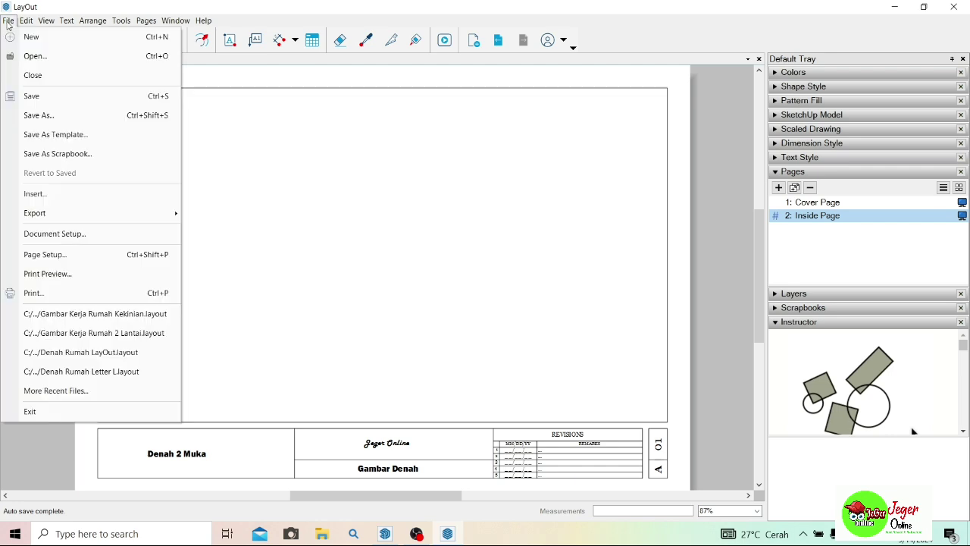
click(65, 193)
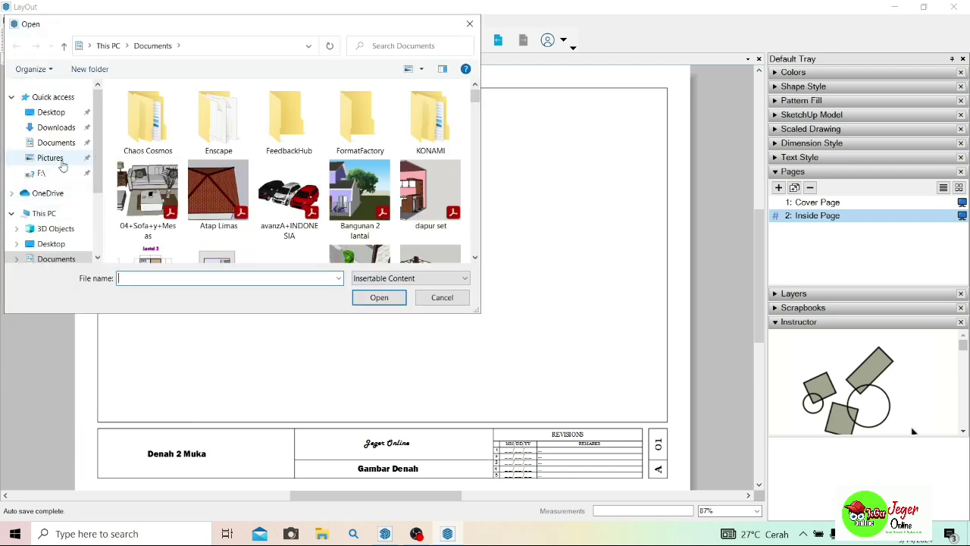
scroll(63, 167, down, 1)
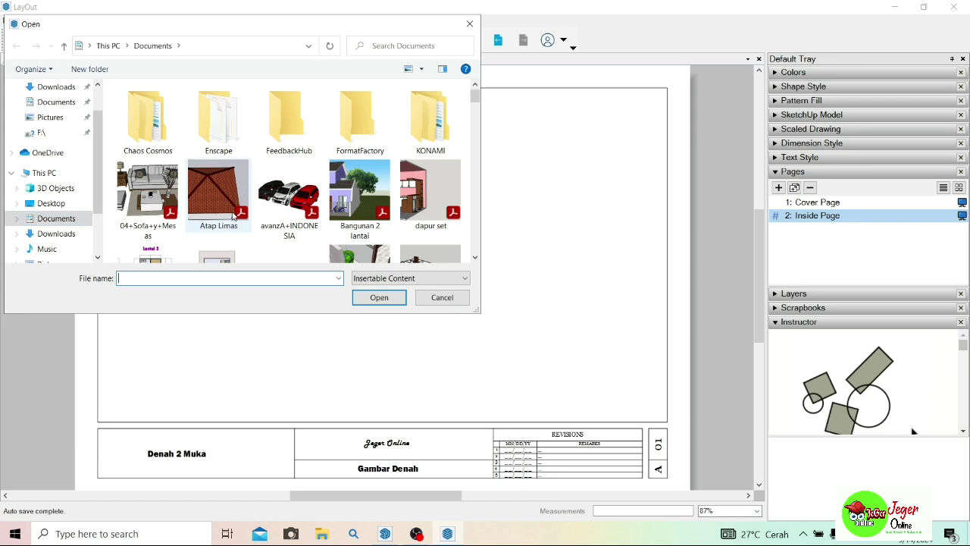
scroll(233, 216, down, 1)
scroll(341, 134, up, 1)
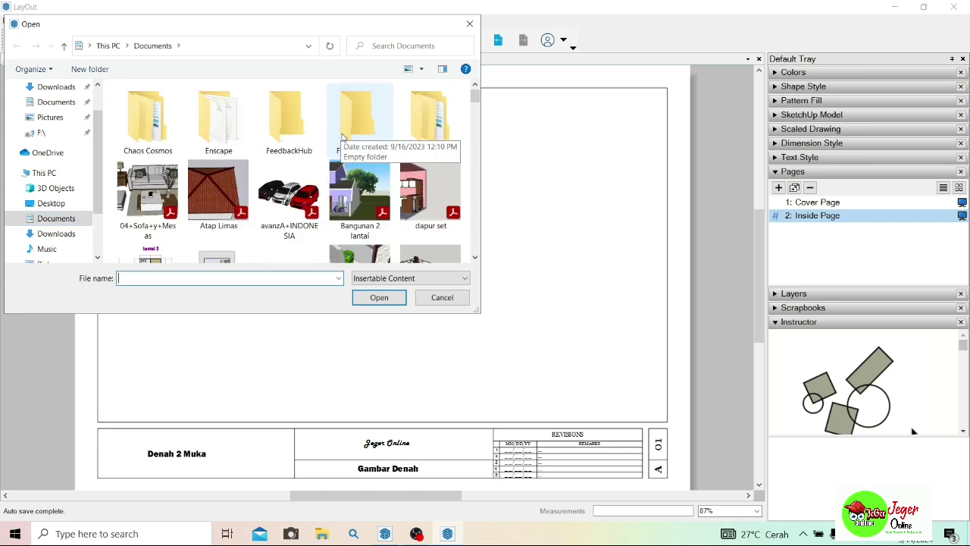
scroll(341, 134, down, 2)
click(223, 155)
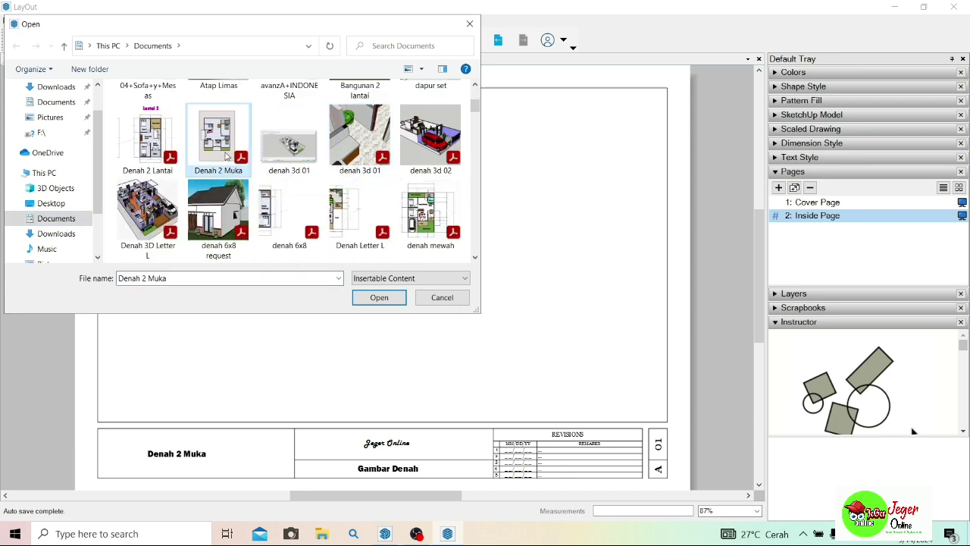
click(376, 298)
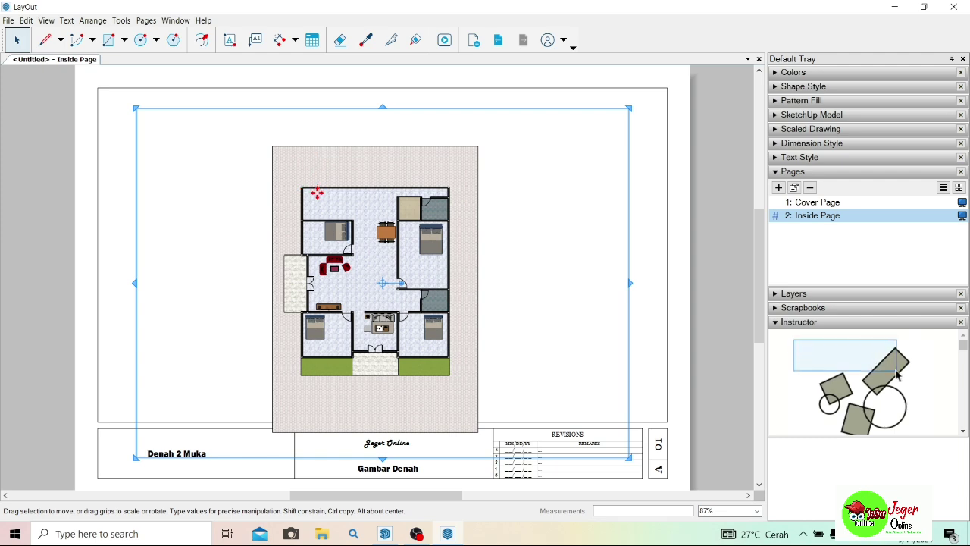
Move the floor plan viewport up and shorten its lower edge to fit inside the drawing frame above the title block.
drag(371, 266, 365, 248)
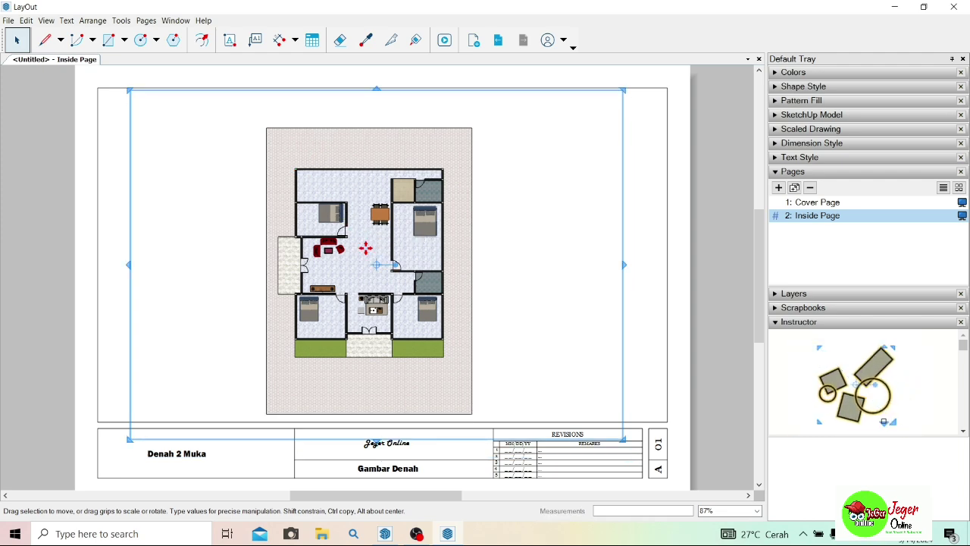
drag(375, 441, 374, 422)
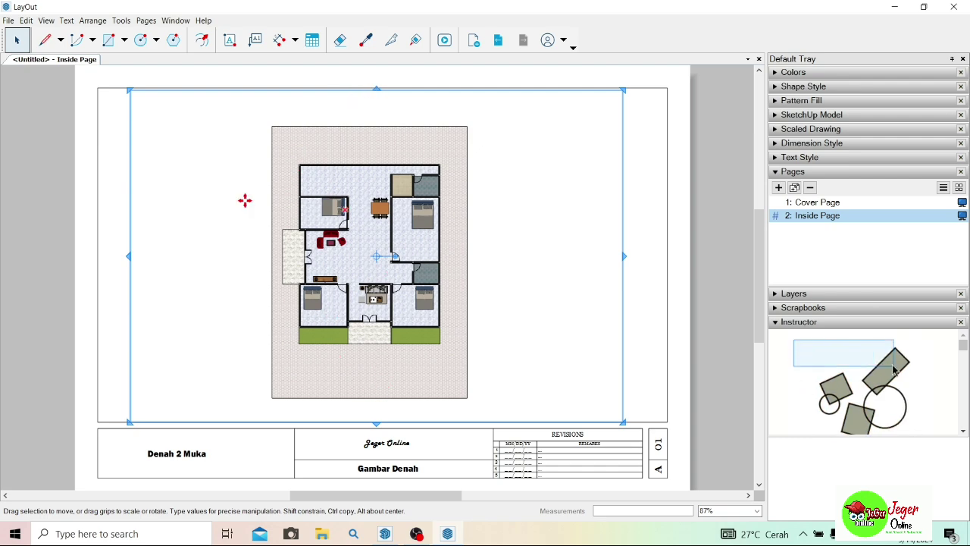
click(100, 130)
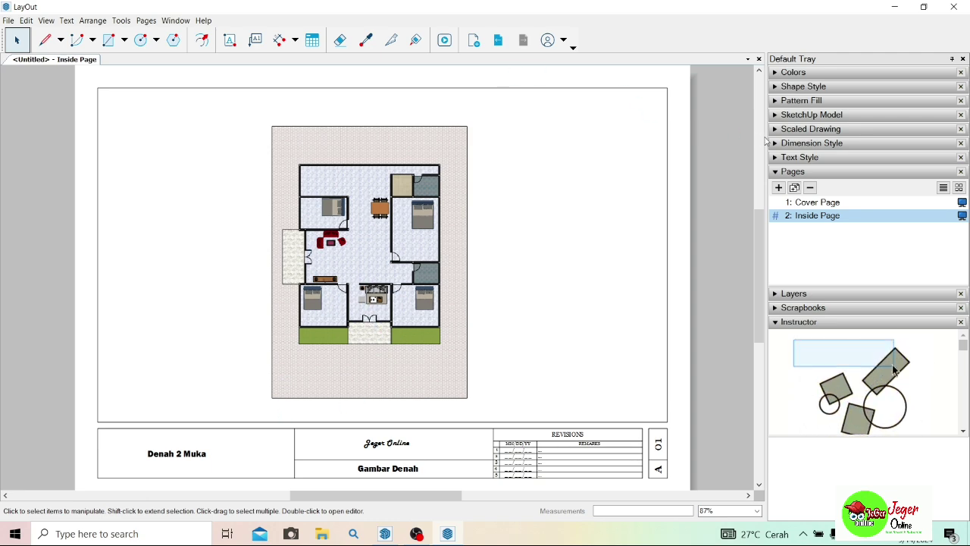
Dimension the full width of the plot along its upper edge, placing the dimension line about 11 mm above it.
click(805, 143)
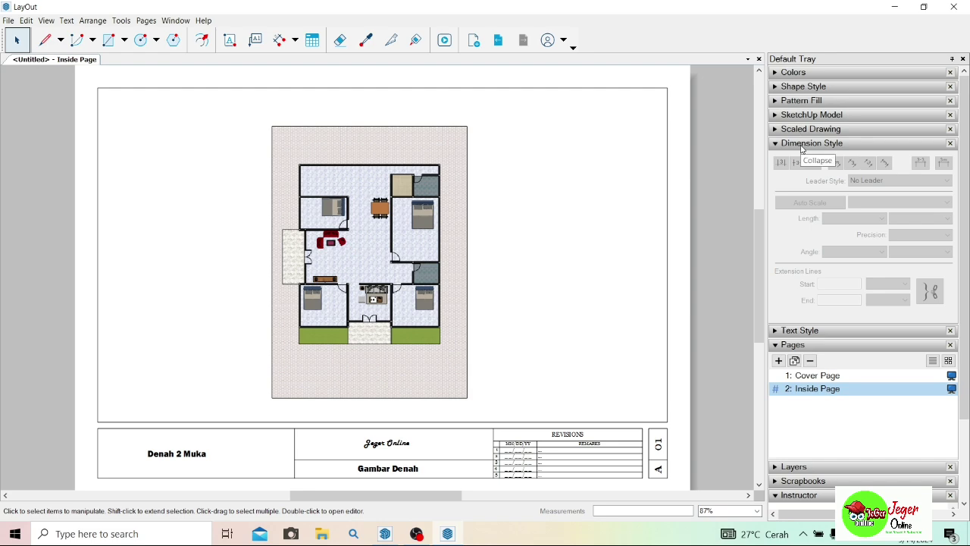
click(801, 146)
click(279, 40)
click(272, 127)
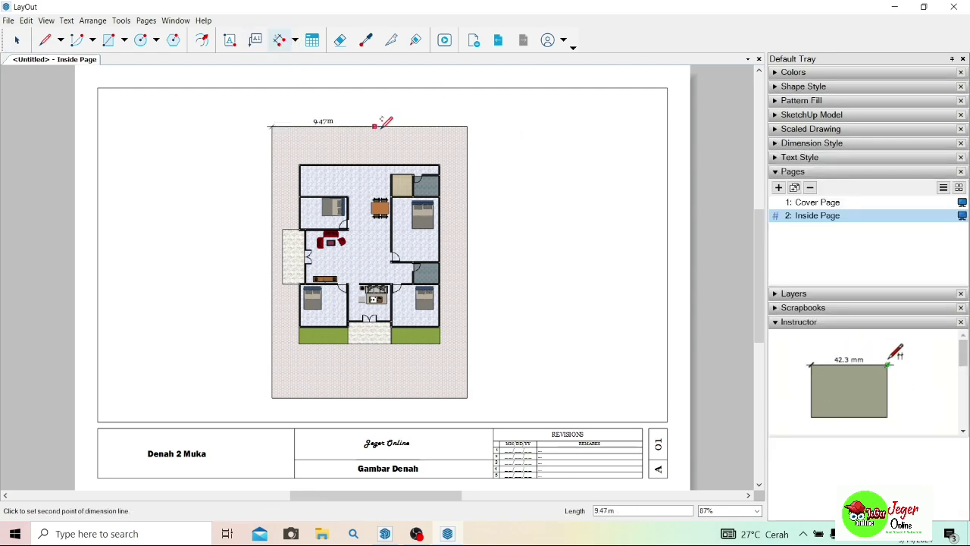
click(467, 125)
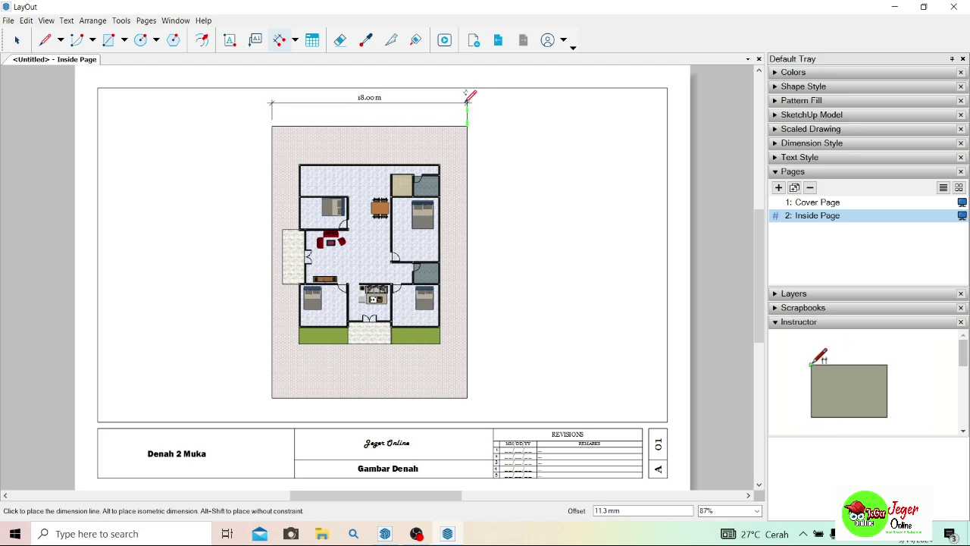
click(469, 97)
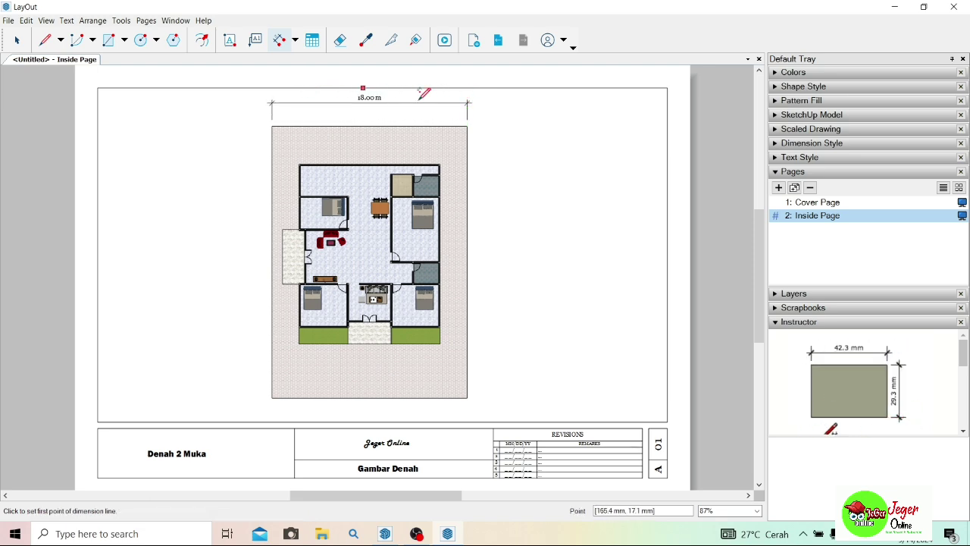
Set the dimension length unit to Centimeter and erase the existing width dimension above the plot.
click(816, 144)
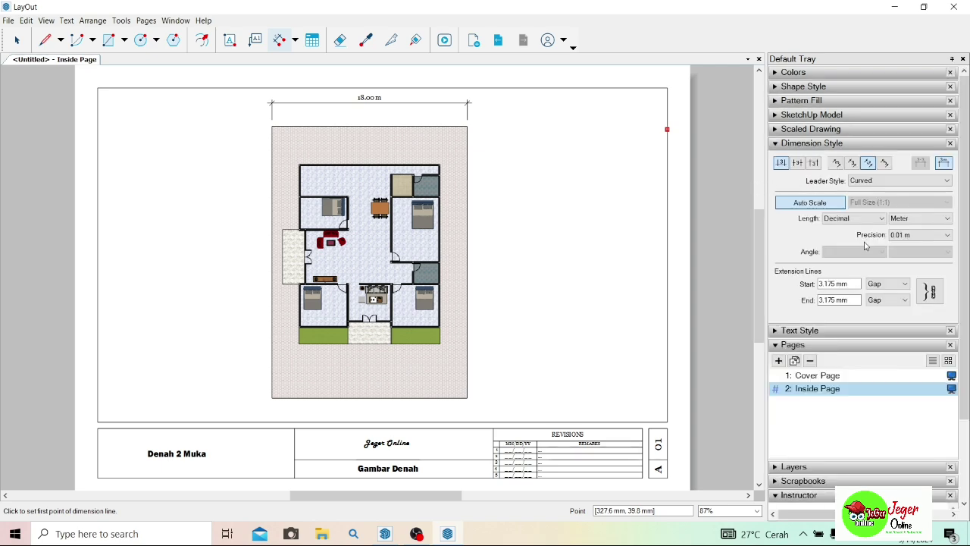
click(903, 220)
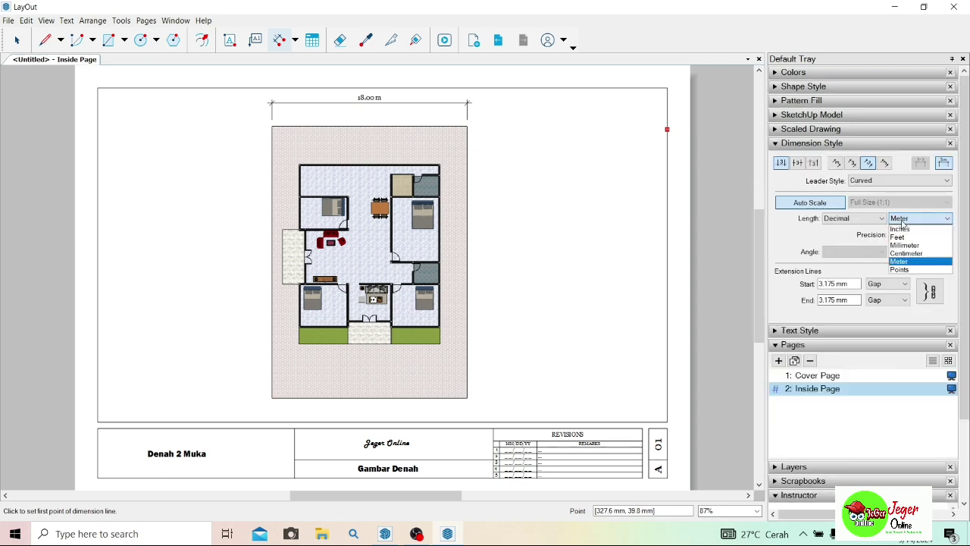
click(905, 255)
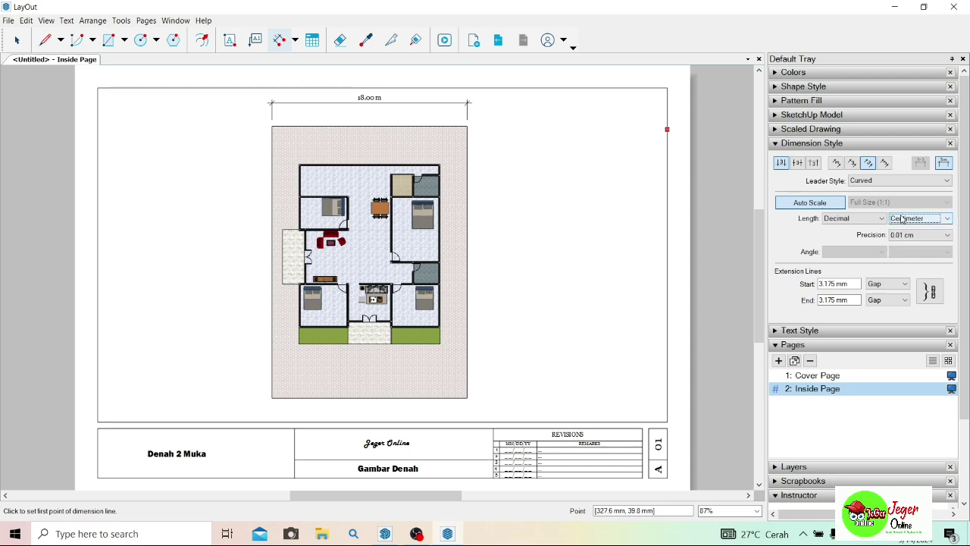
click(340, 39)
click(327, 99)
Dimension the plot's upper edge again in centimeters, from corner to corner, with the dimension line above the plan.
click(279, 40)
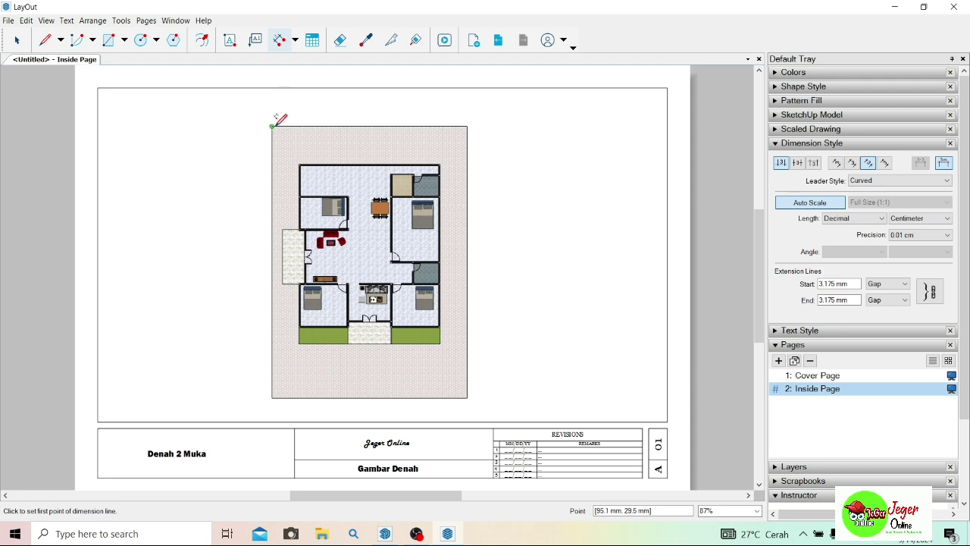
click(273, 126)
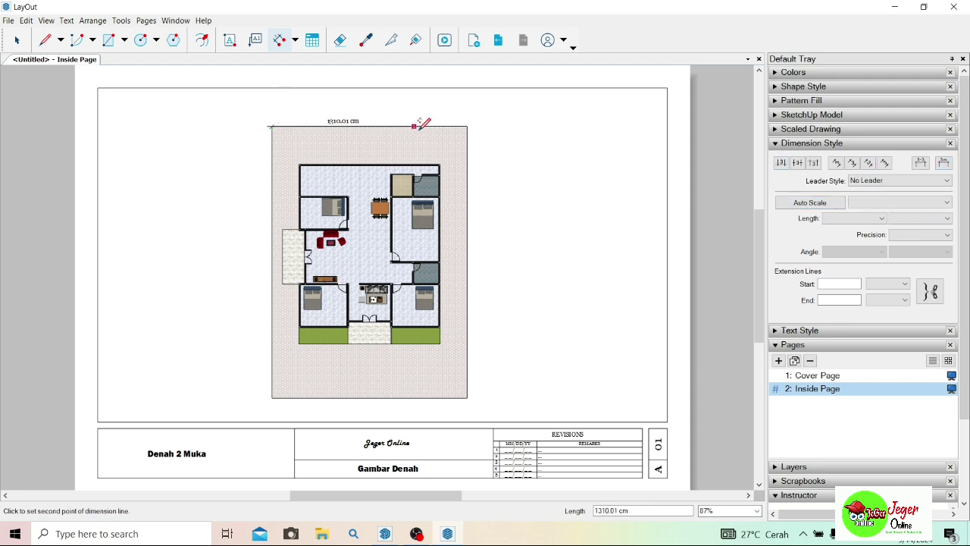
click(466, 126)
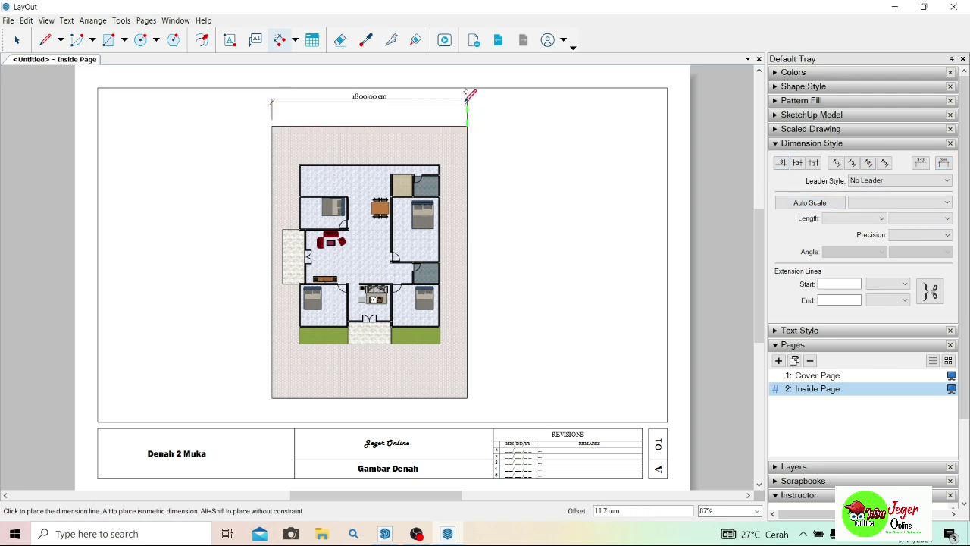
click(467, 101)
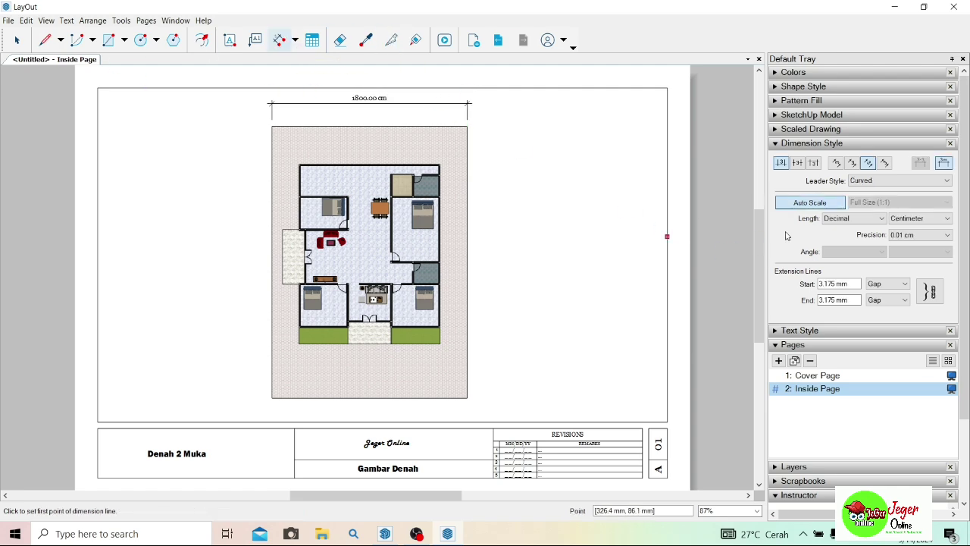
Keep the Curved leader and Decimal format, set the dimension precision to 1 cm, and erase the centimeter width dimension above the plot.
click(895, 182)
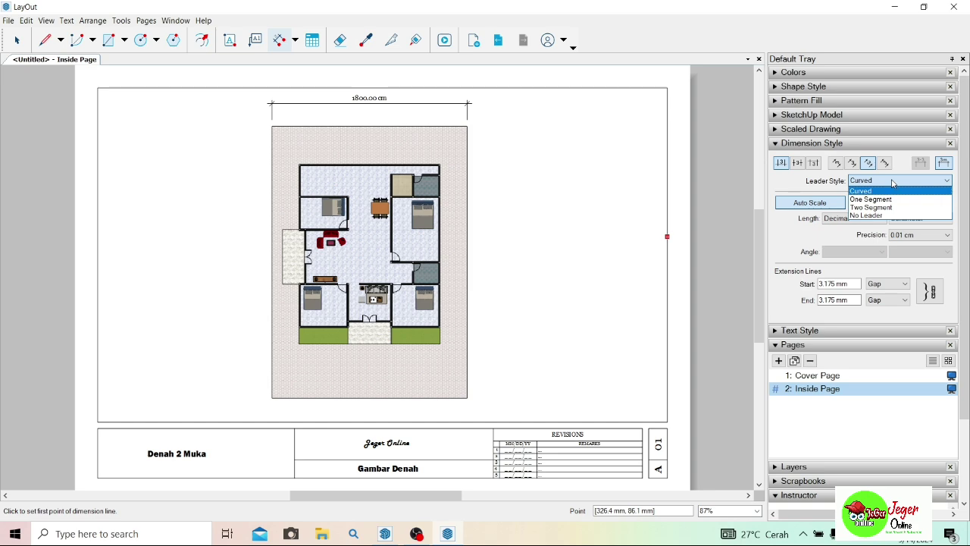
click(893, 189)
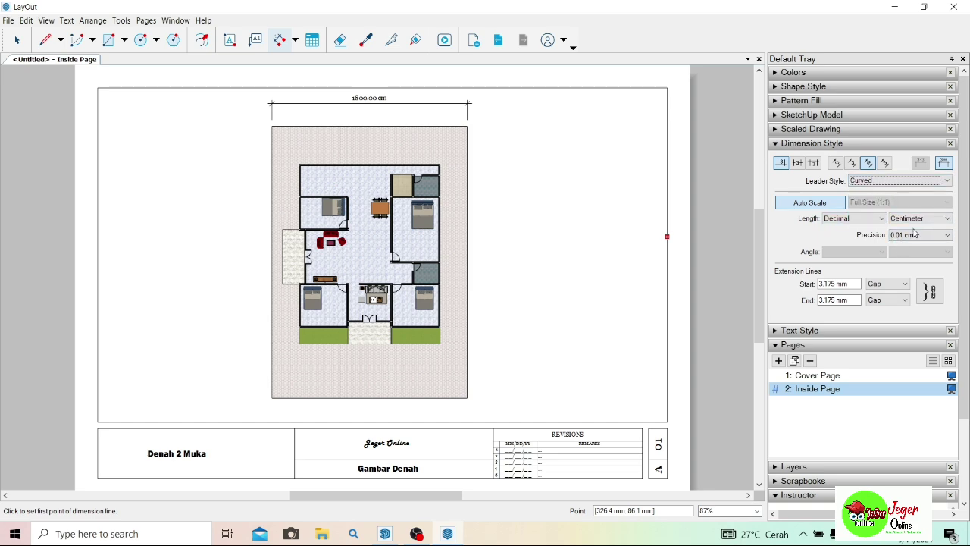
click(876, 219)
key(Escape)
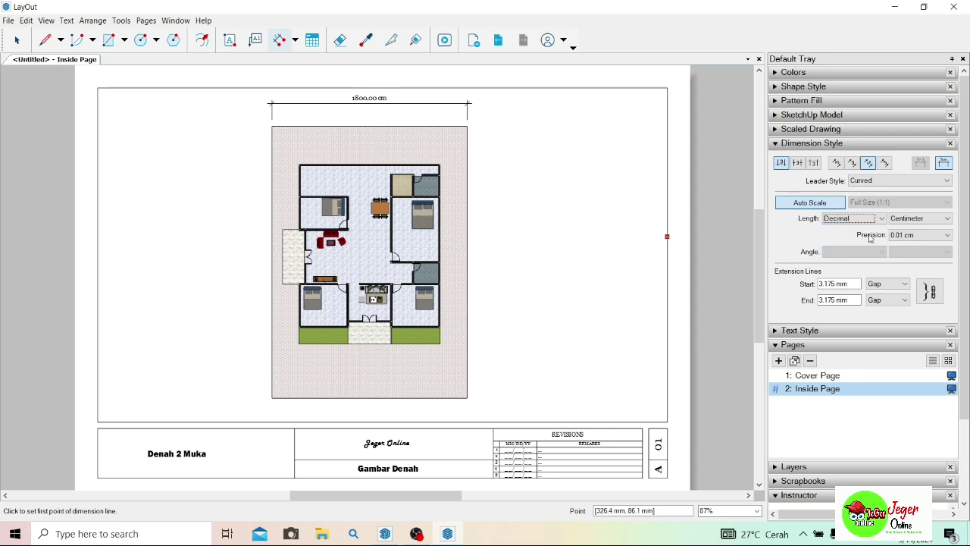
click(910, 236)
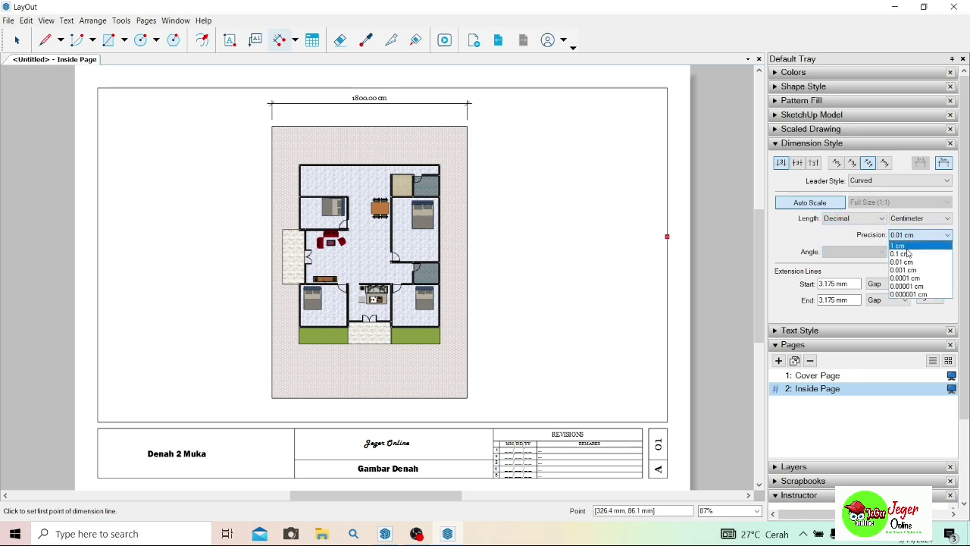
click(908, 252)
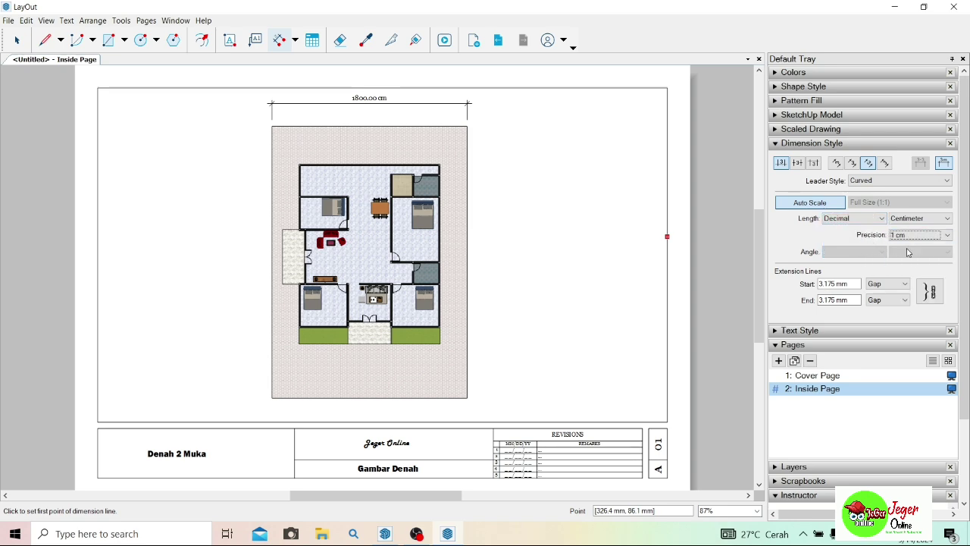
click(339, 39)
click(334, 97)
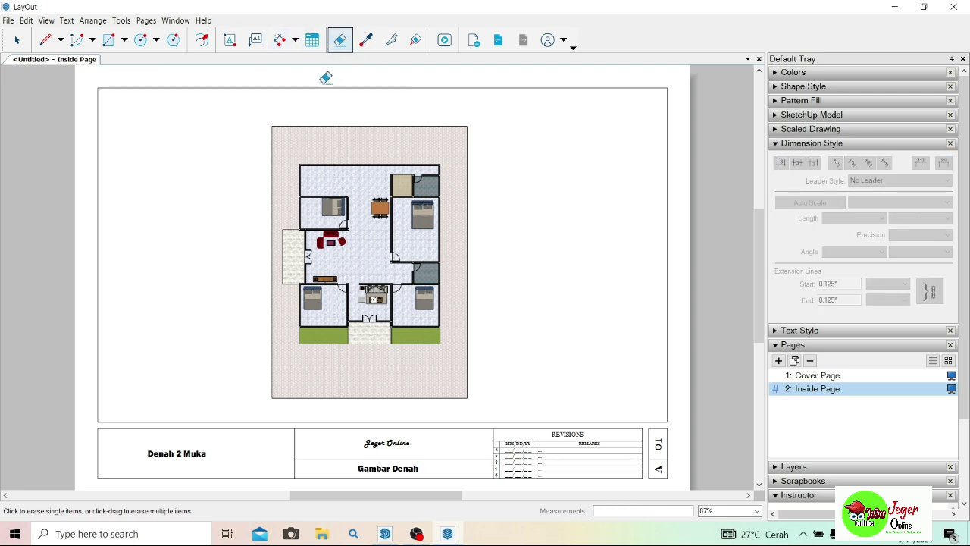
Dimension the plot's upper edge with the line about 11 mm above it, and its left edge with the line about 34 mm outside.
click(280, 39)
click(272, 126)
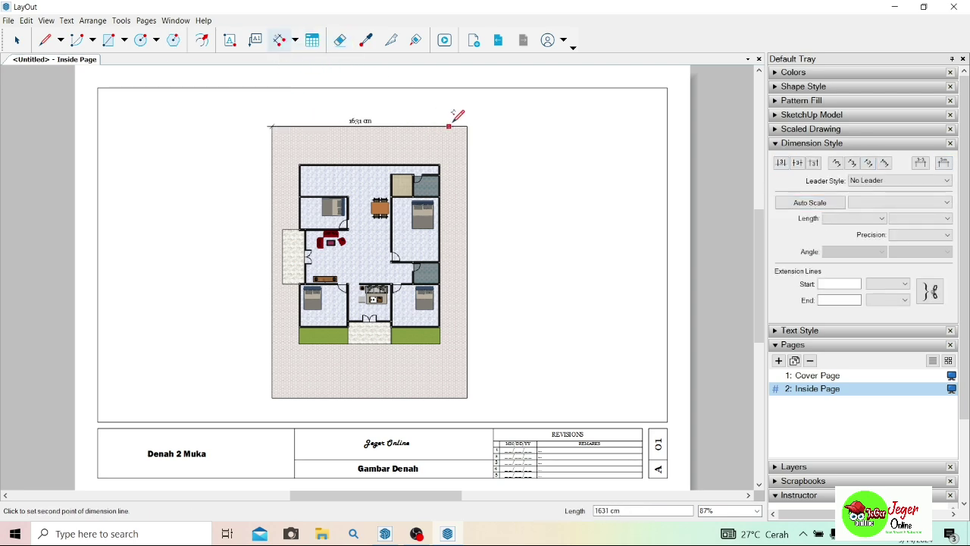
click(467, 127)
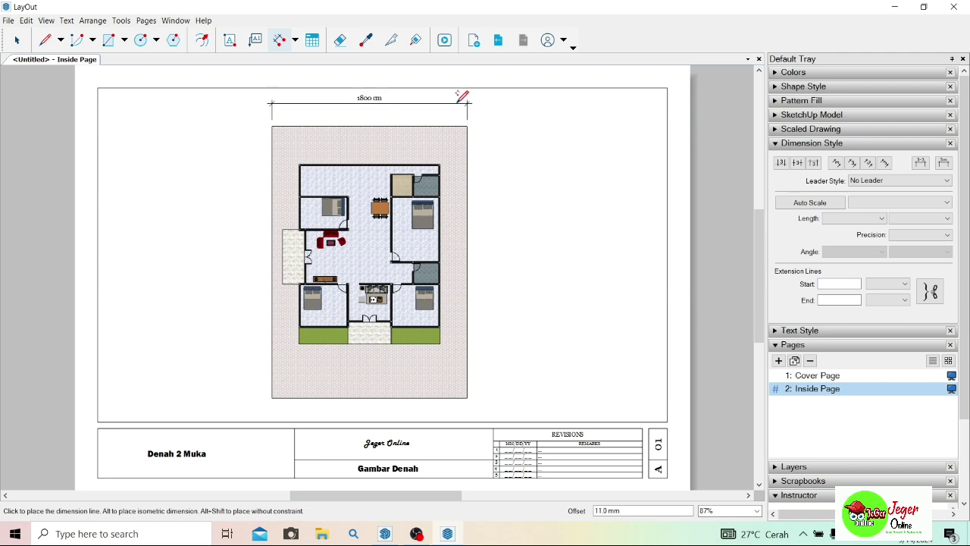
click(459, 99)
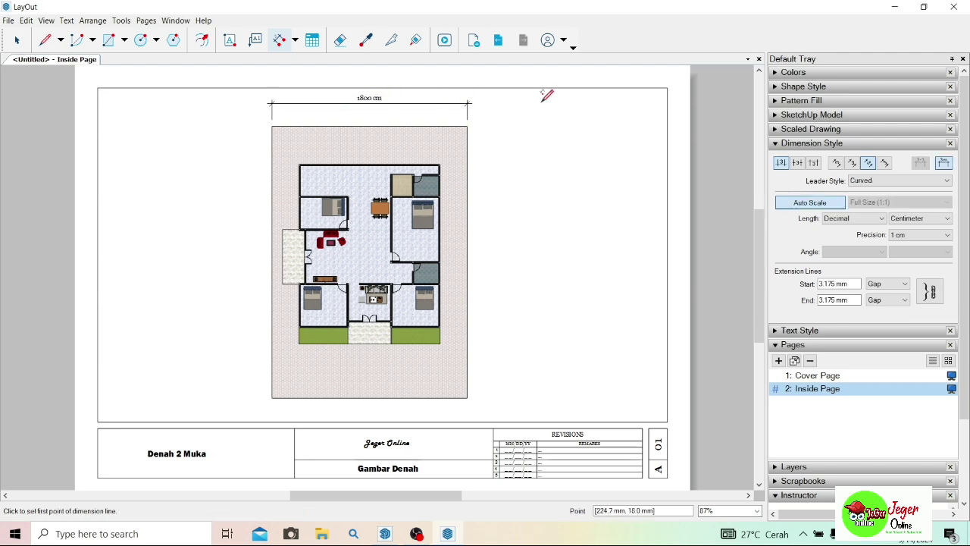
click(272, 396)
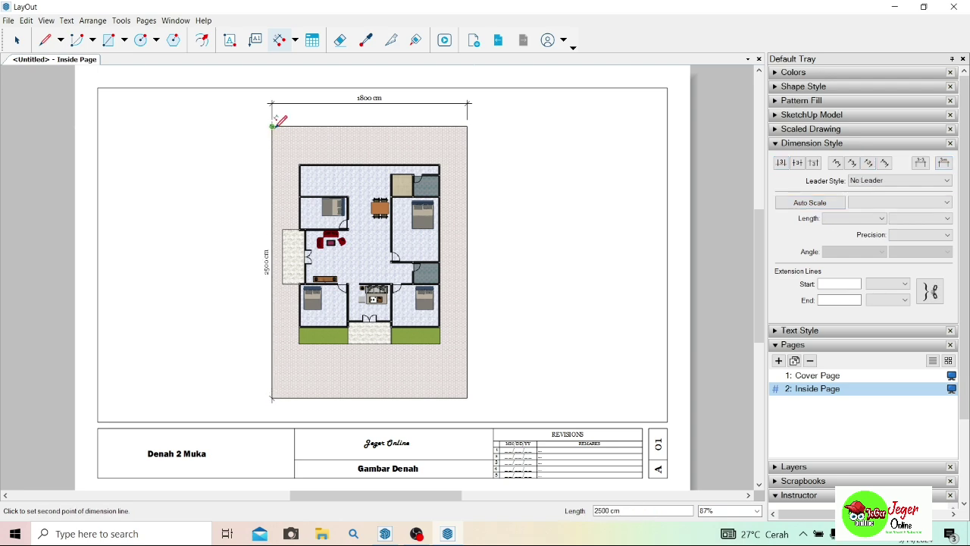
click(273, 127)
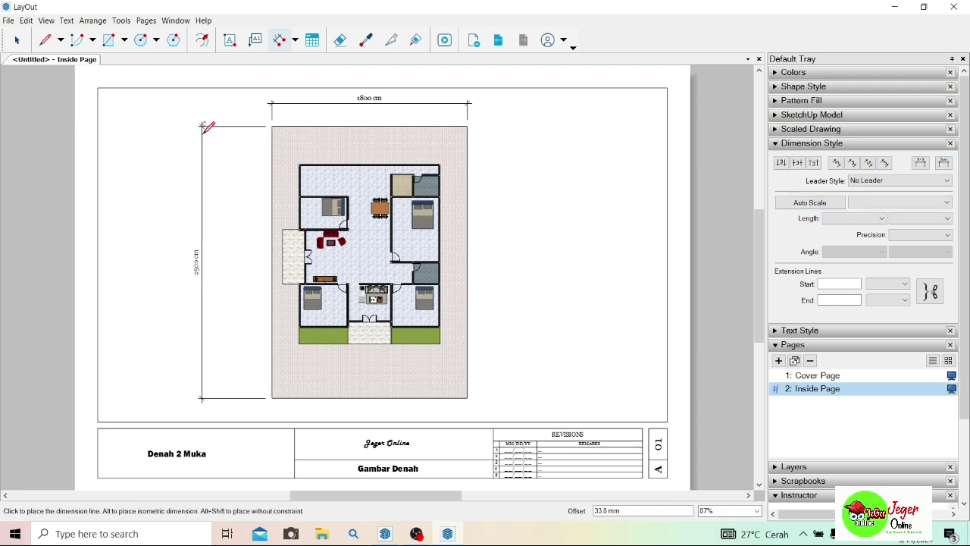
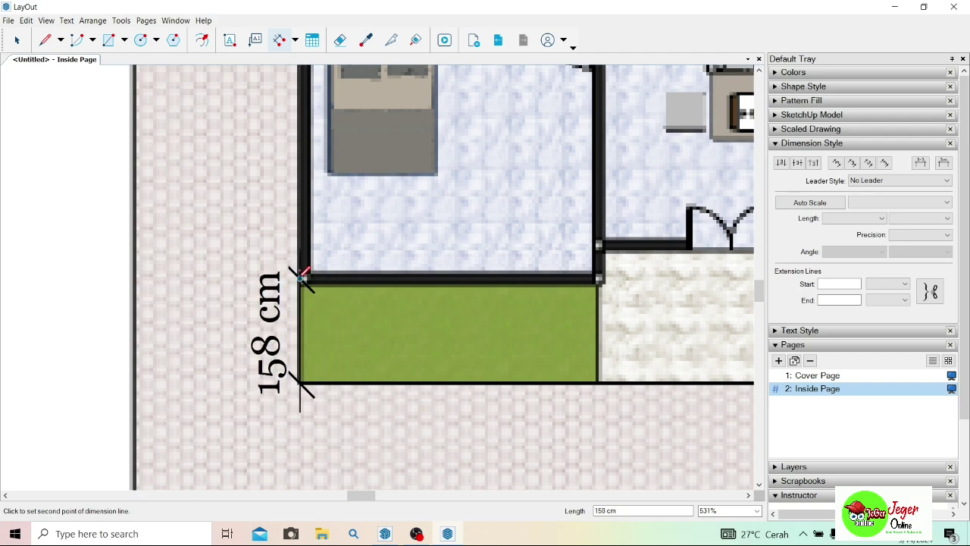
Dimension the depth of the left green strip along its outer edge, placing the dimension line about 18 mm outside the house.
click(303, 279)
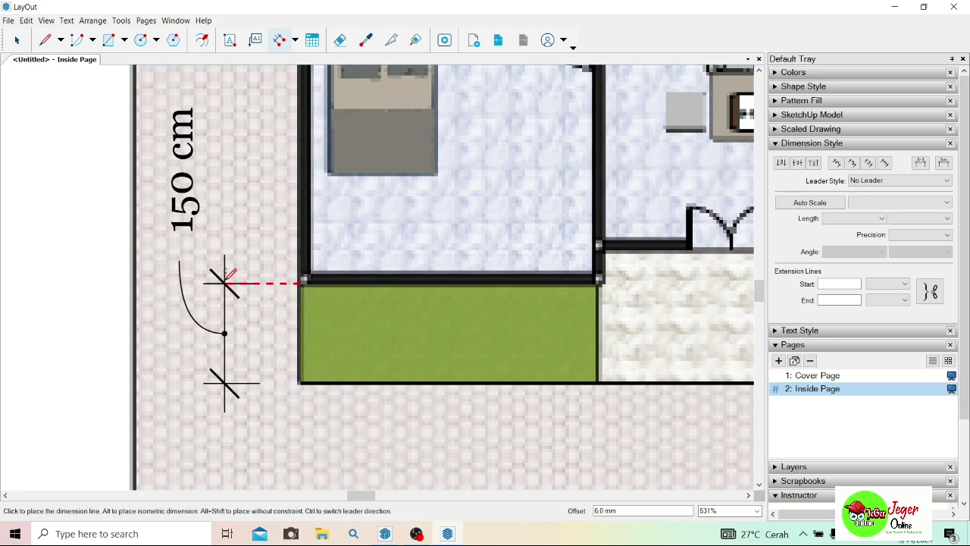
scroll(190, 280, down, 8)
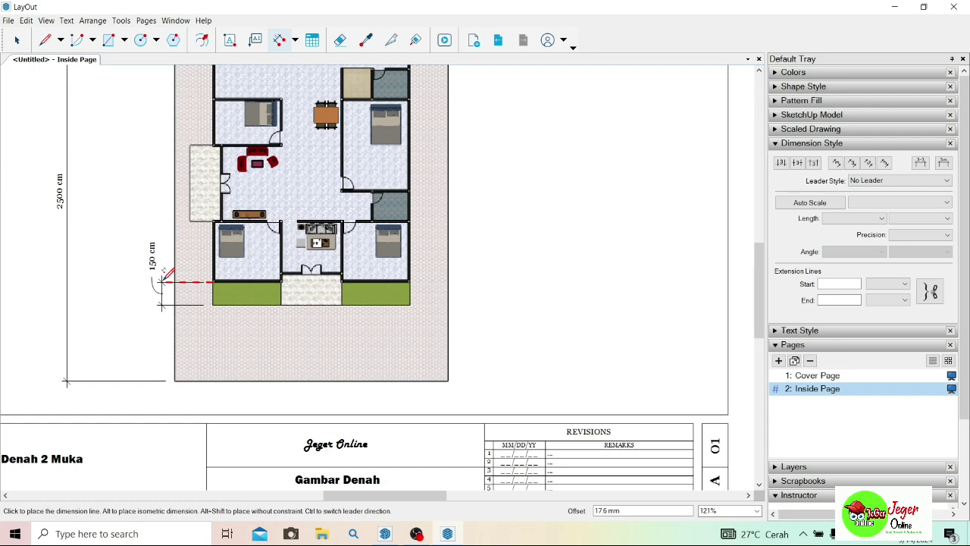
click(163, 274)
key(space)
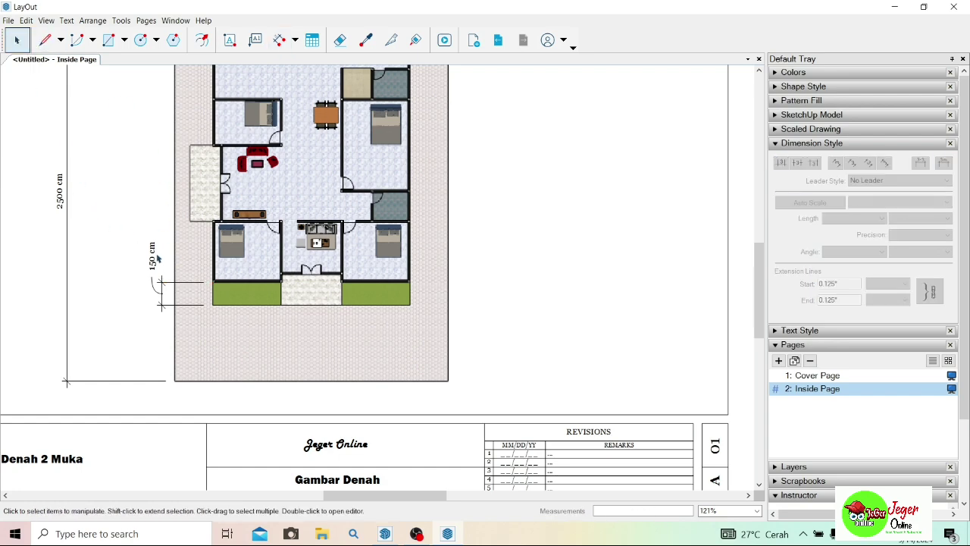
Set the text of the green strip's dimension below its dimension line, and erase that dimension.
click(151, 262)
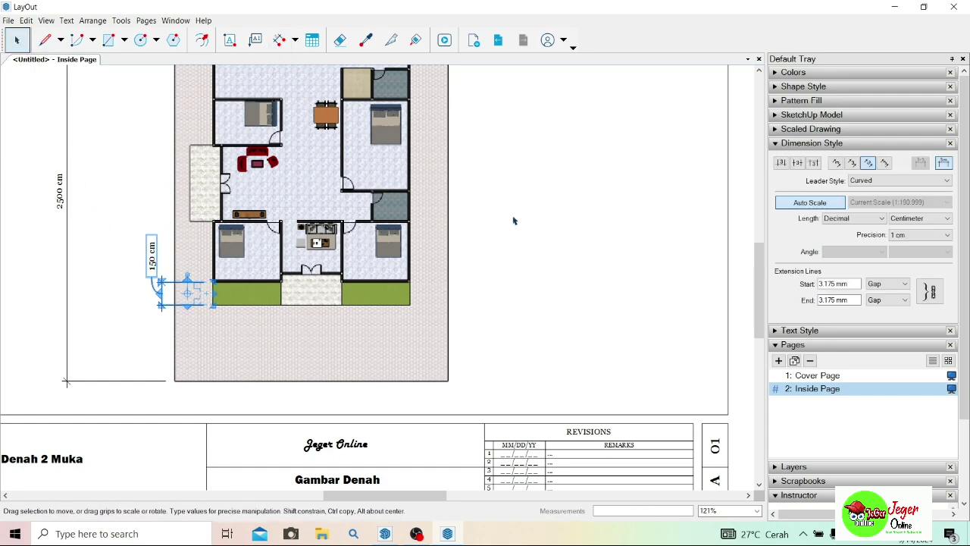
click(813, 162)
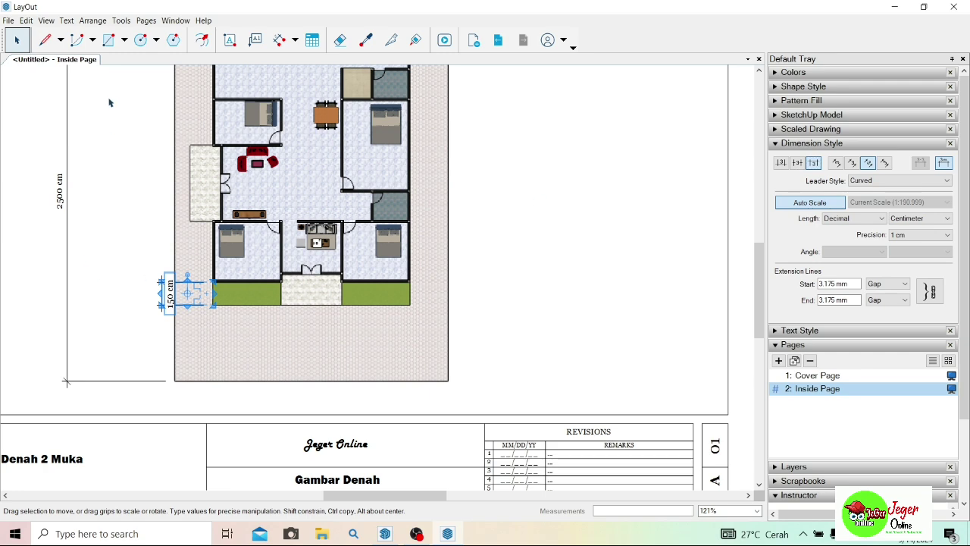
click(142, 207)
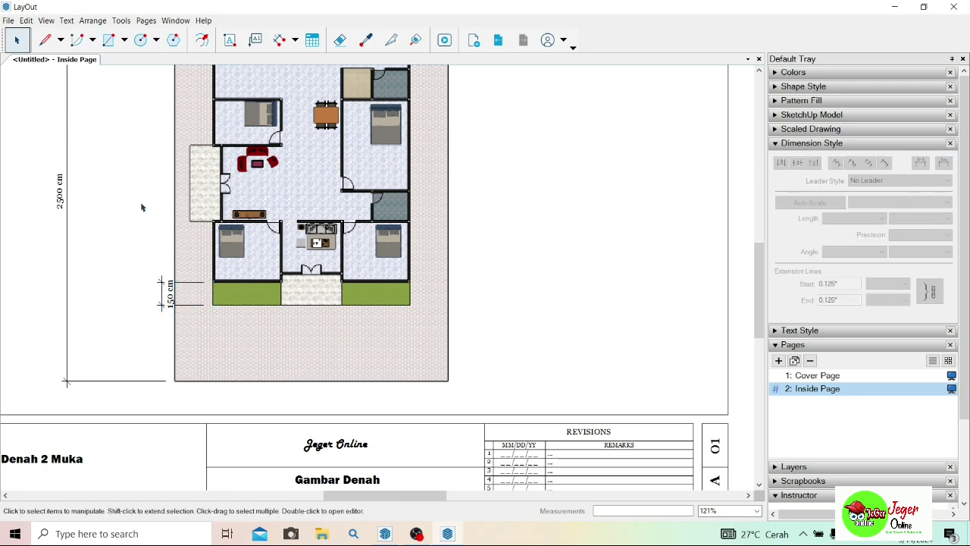
click(340, 39)
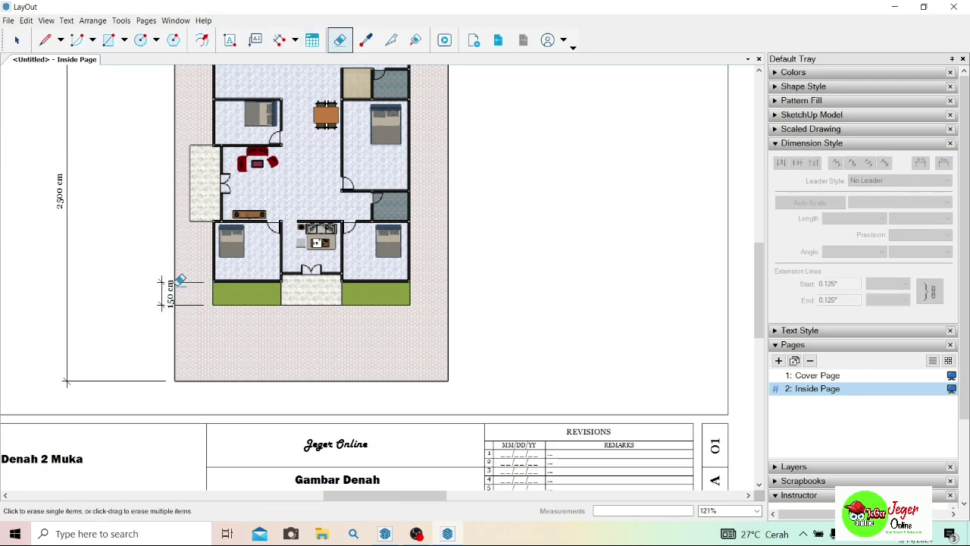
click(168, 278)
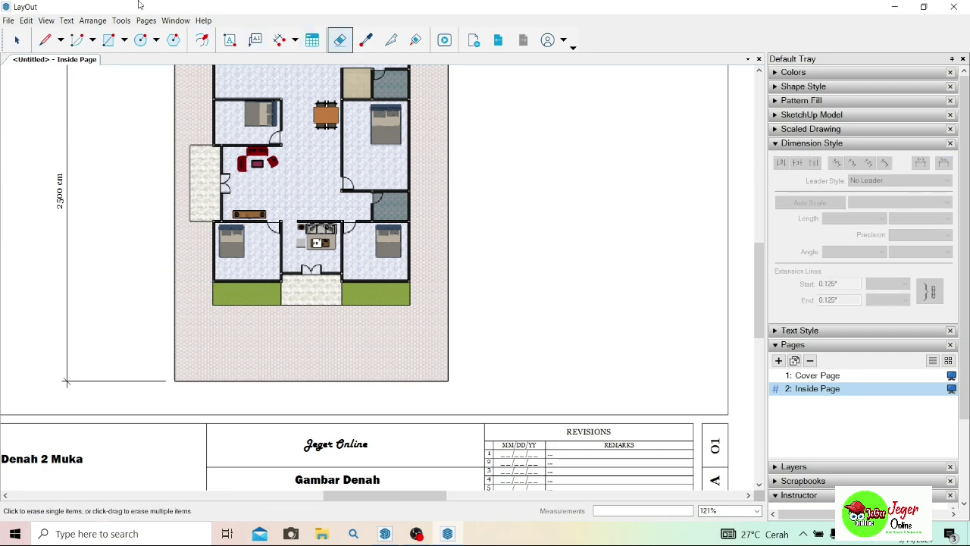
Dimension the left green strip's depth again up to the house's outer corner, placing the line about 23 mm away, outside the plot.
click(279, 40)
scroll(215, 299, up, 4)
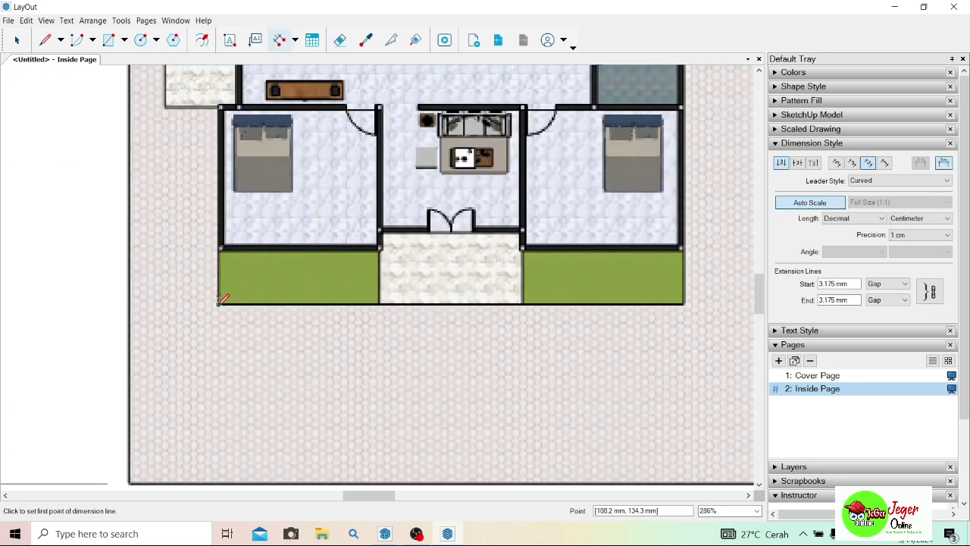
click(219, 303)
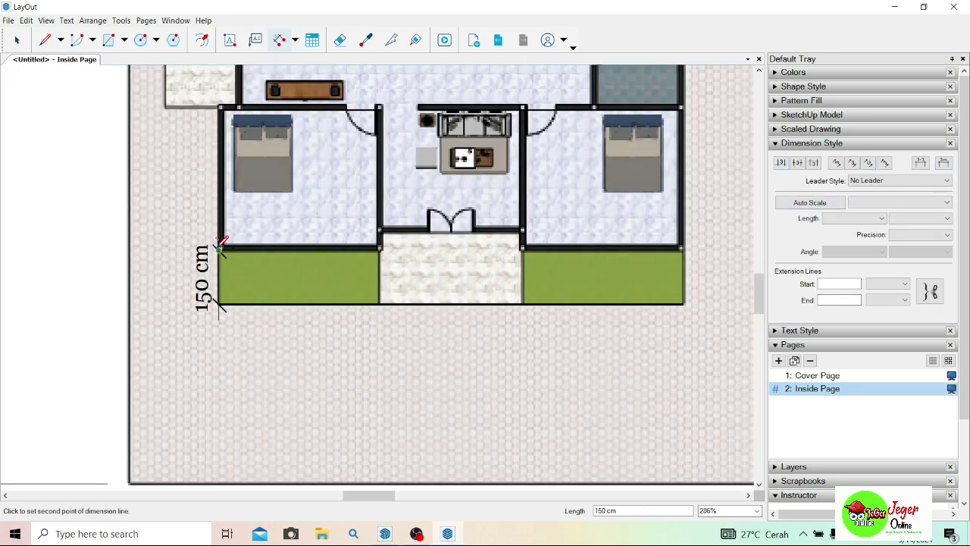
click(220, 246)
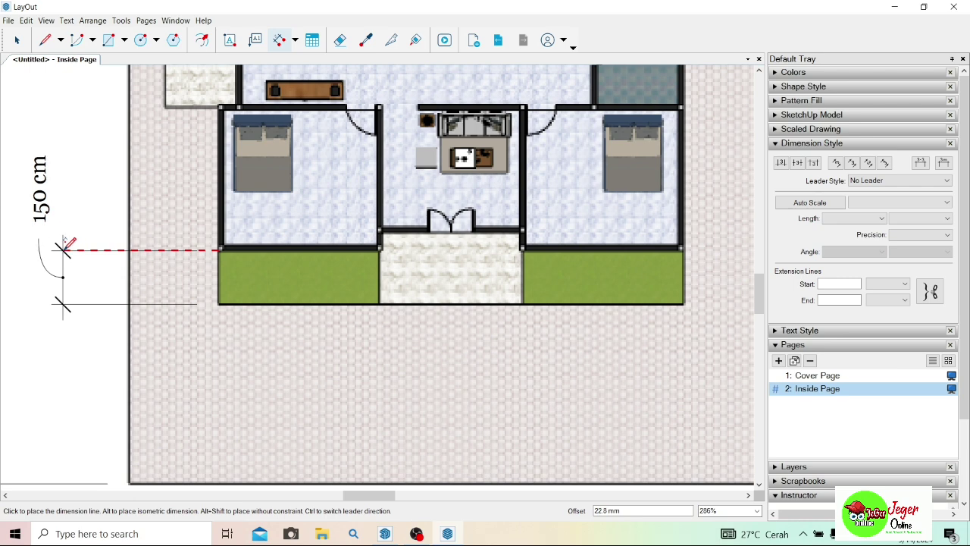
click(64, 249)
Try the green strip dimension's text below its line, and set the text position to above the dimension line.
click(19, 41)
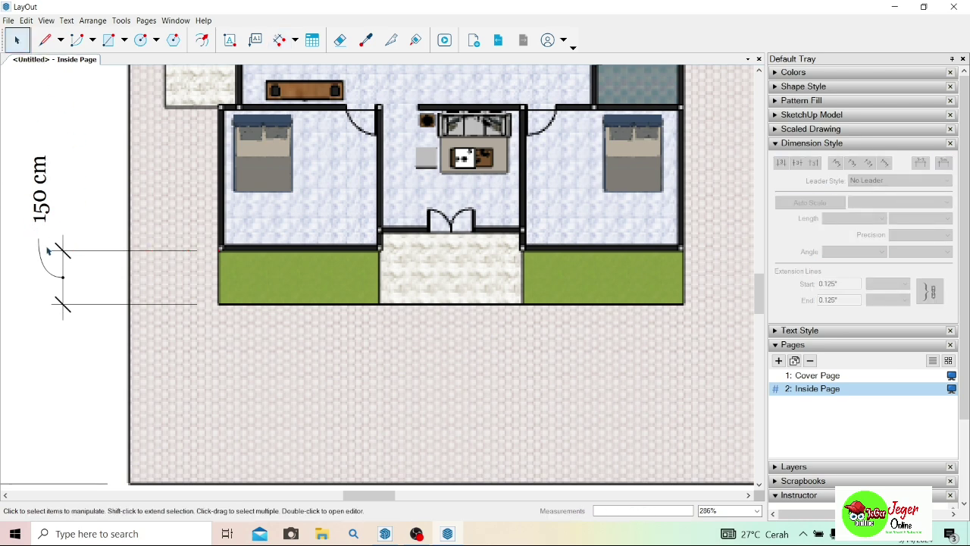
click(61, 272)
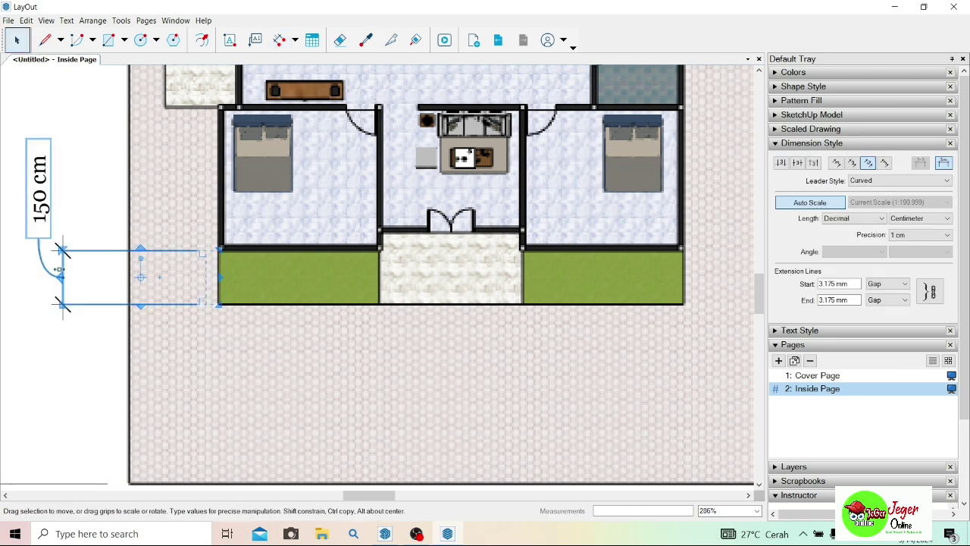
click(813, 162)
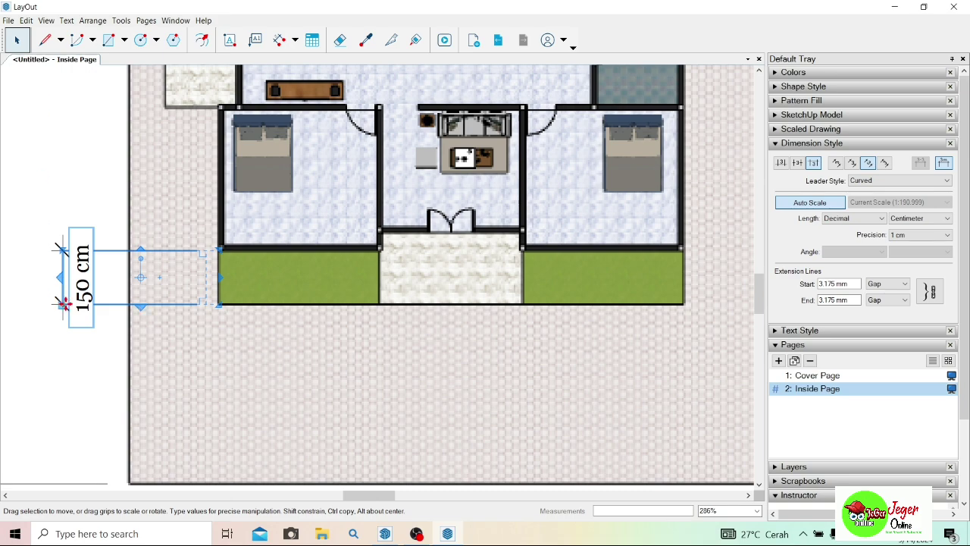
click(780, 166)
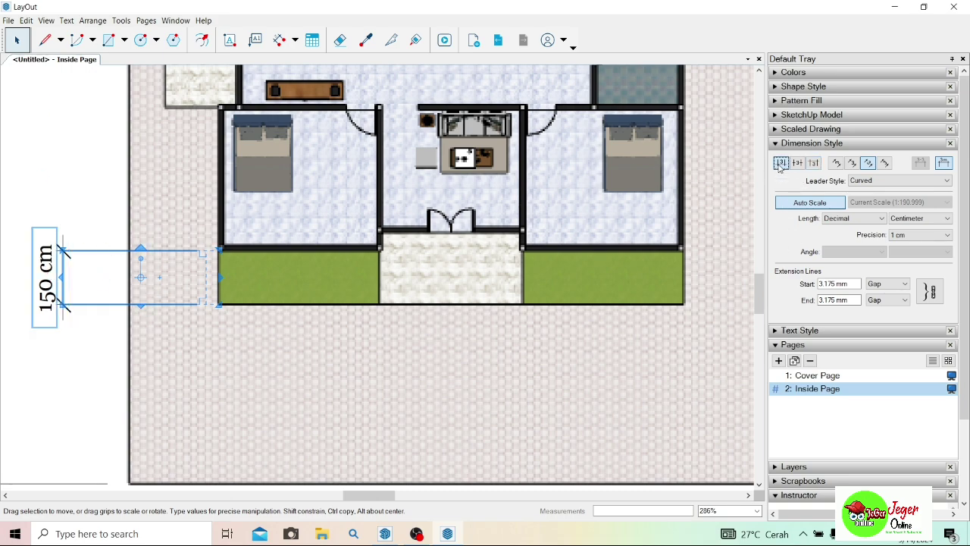
click(78, 158)
Dimension the outer wall of the lower-left bedroom from corner to corner, aligning its dimension line with the green strip's dimension.
scroll(78, 159, down, 2)
scroll(80, 279, down, 7)
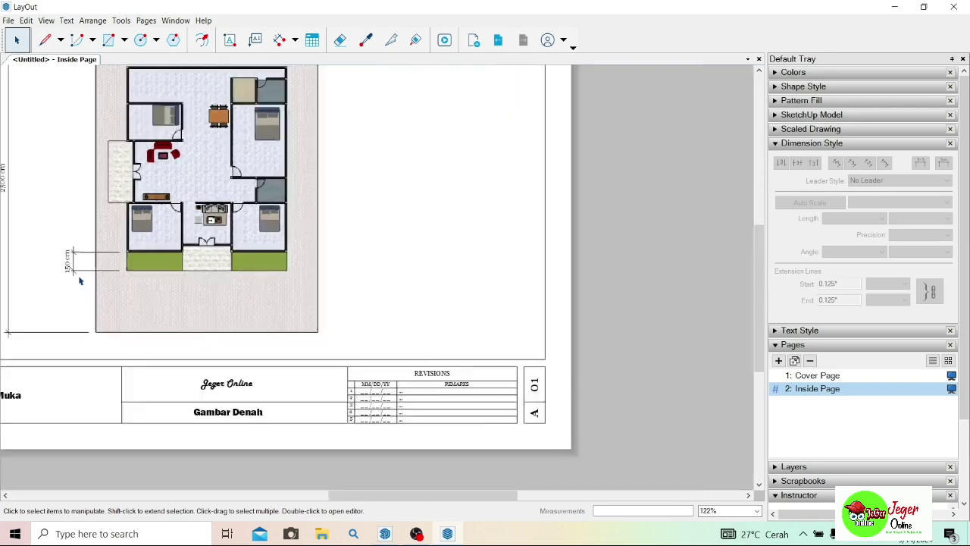
scroll(31, 223, up, 3)
scroll(31, 269, up, 1)
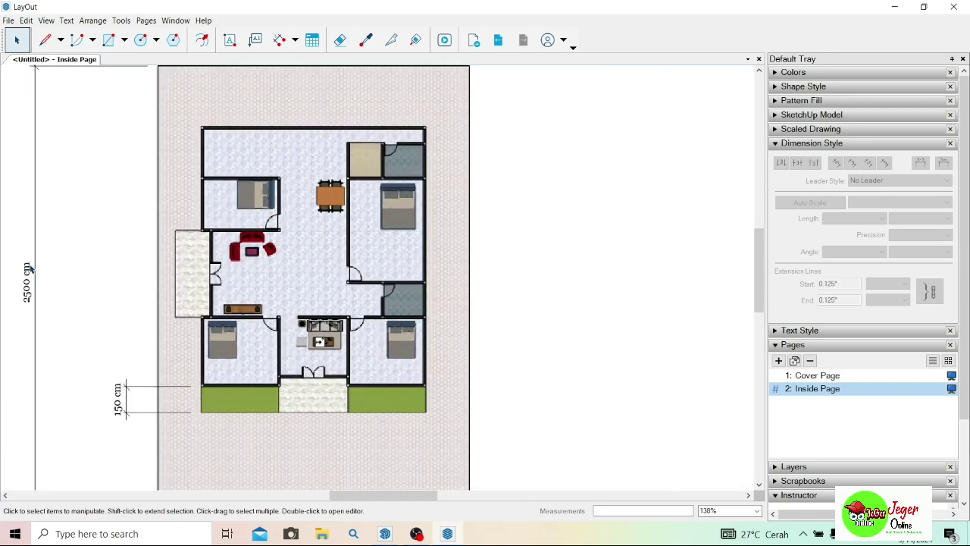
click(280, 39)
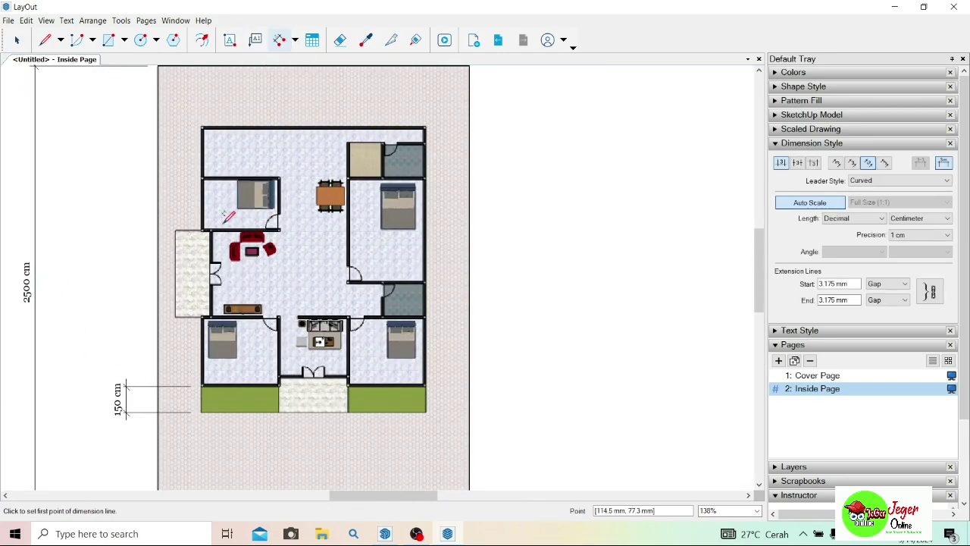
scroll(200, 379, up, 1)
scroll(201, 378, up, 3)
scroll(206, 389, up, 2)
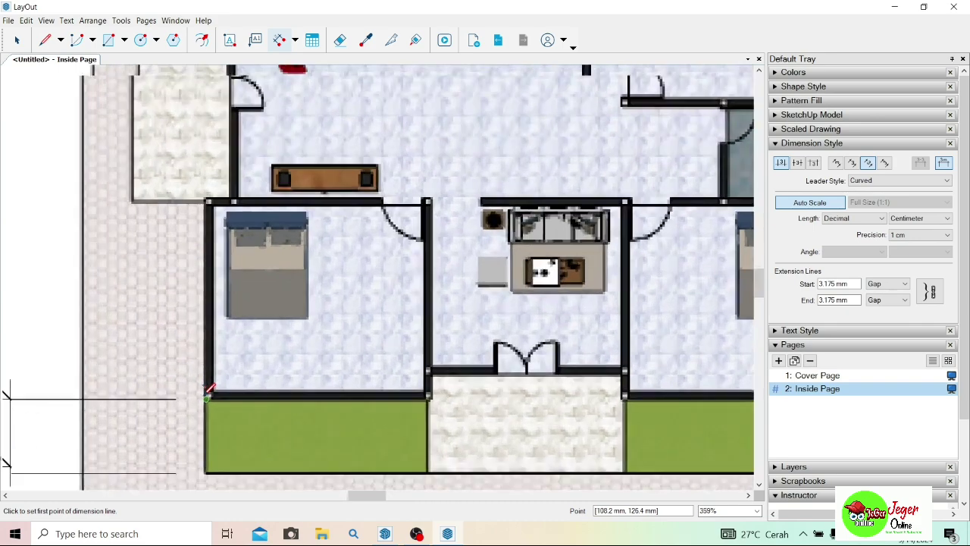
scroll(206, 391, up, 1)
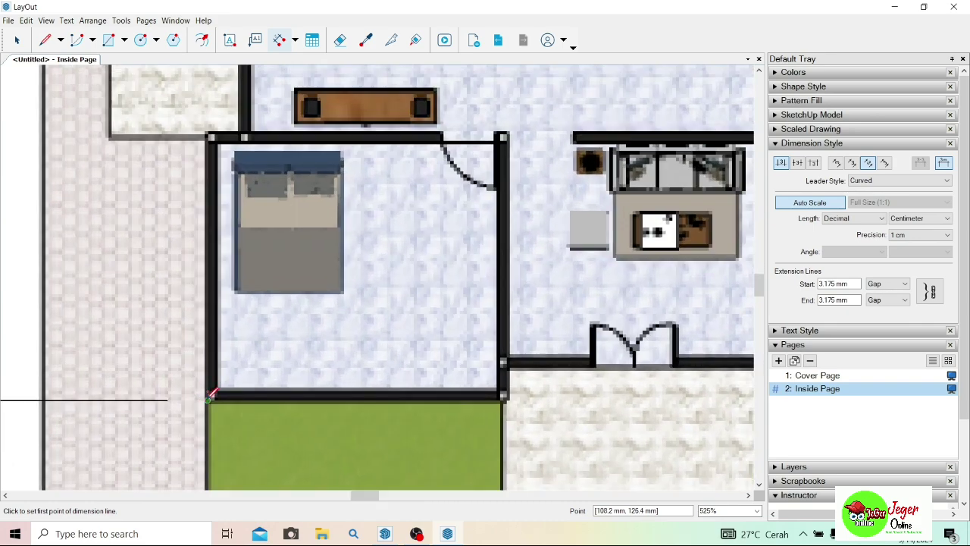
click(211, 393)
scroll(217, 250, down, 3)
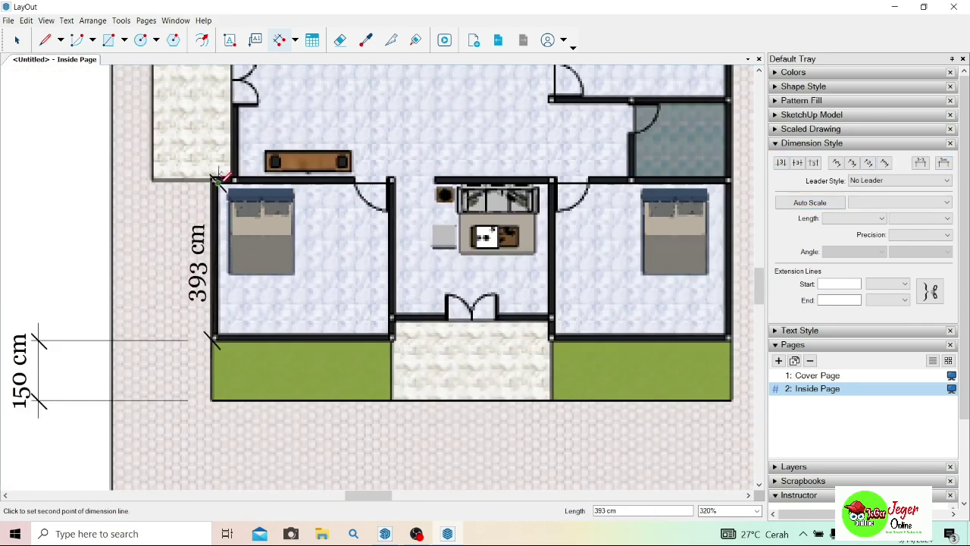
click(212, 178)
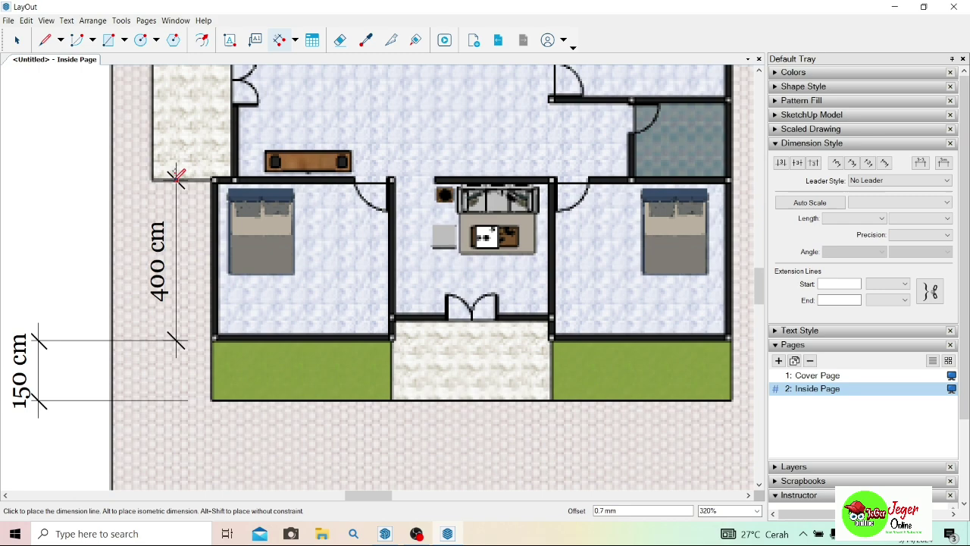
click(39, 185)
Dimension the outer edge of the side terrace from corner to corner, continuing the dimension chain above the lower-left bedroom's dimension.
scroll(35, 151, down, 10)
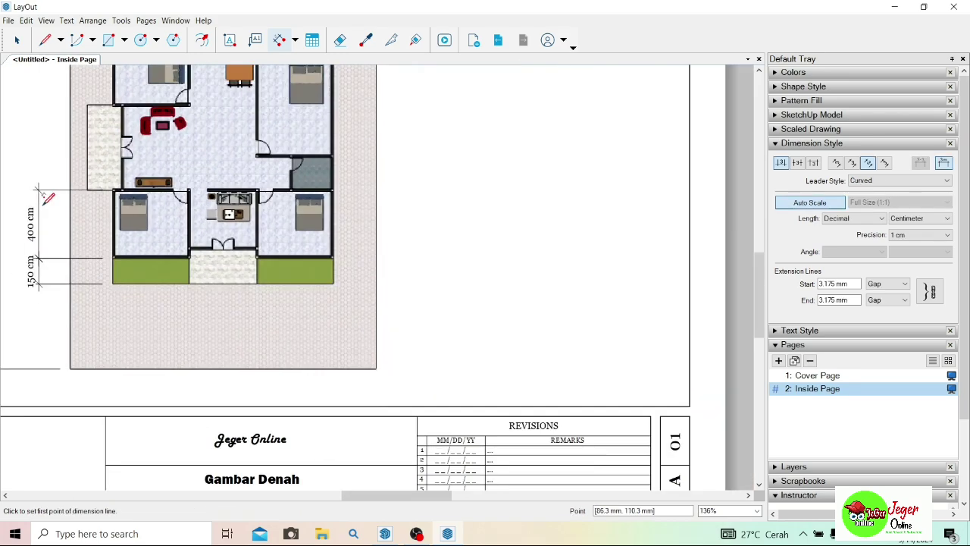
scroll(31, 125, up, 5)
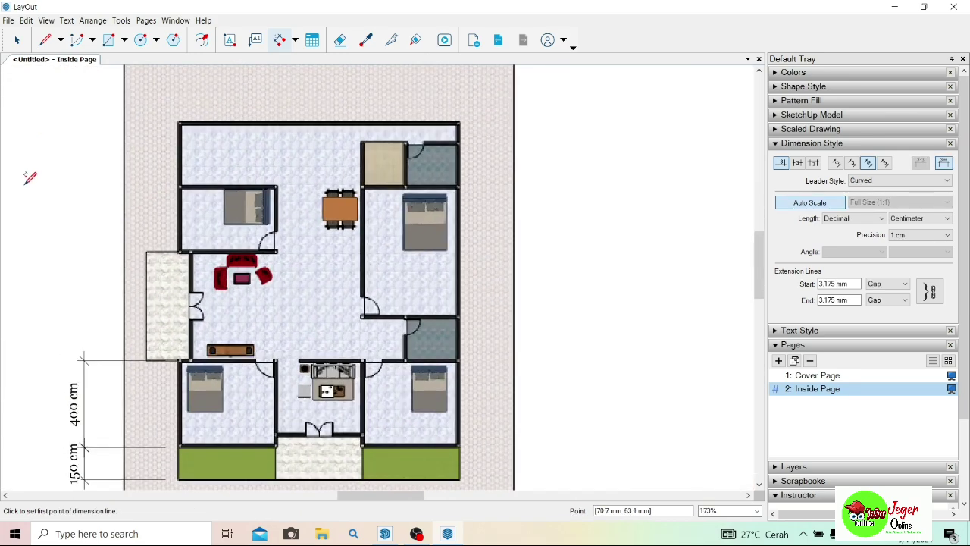
click(143, 355)
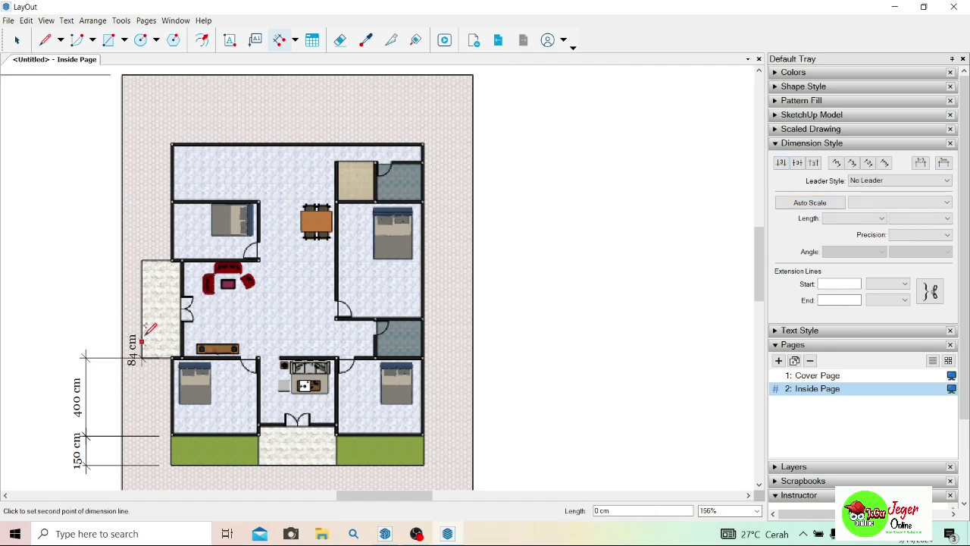
click(142, 260)
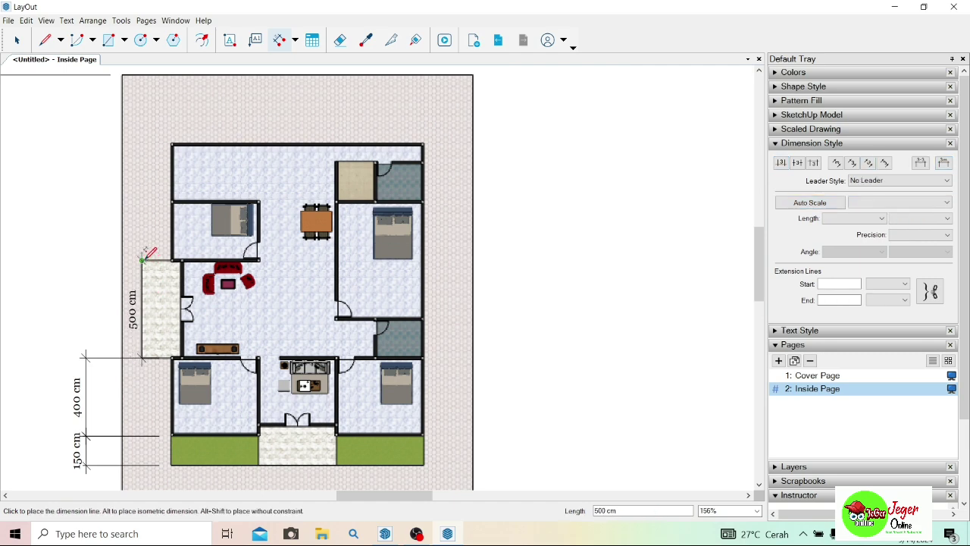
click(89, 255)
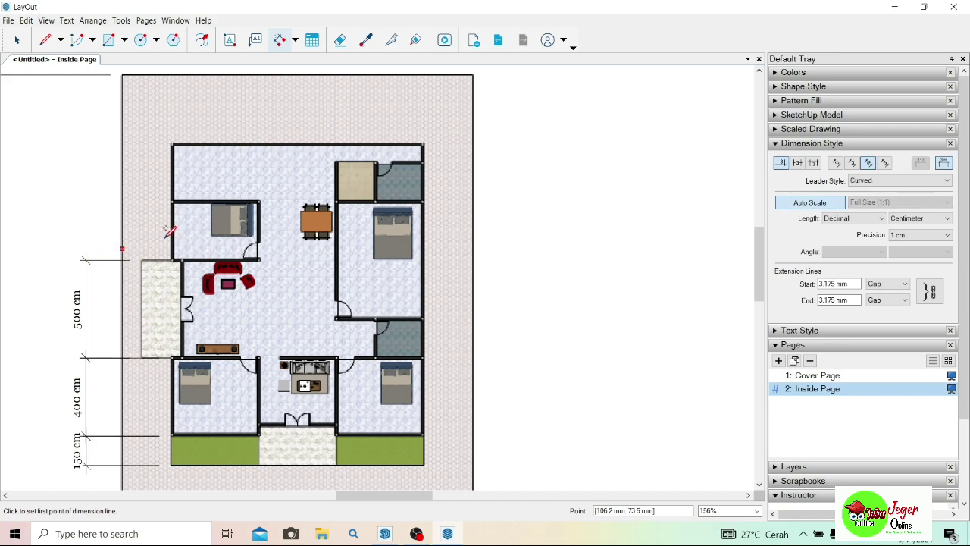
Dimension the outer wall of the upper-left bedroom from corner to corner, aligning its line with the dimension chain outside the plot.
scroll(174, 257, up, 5)
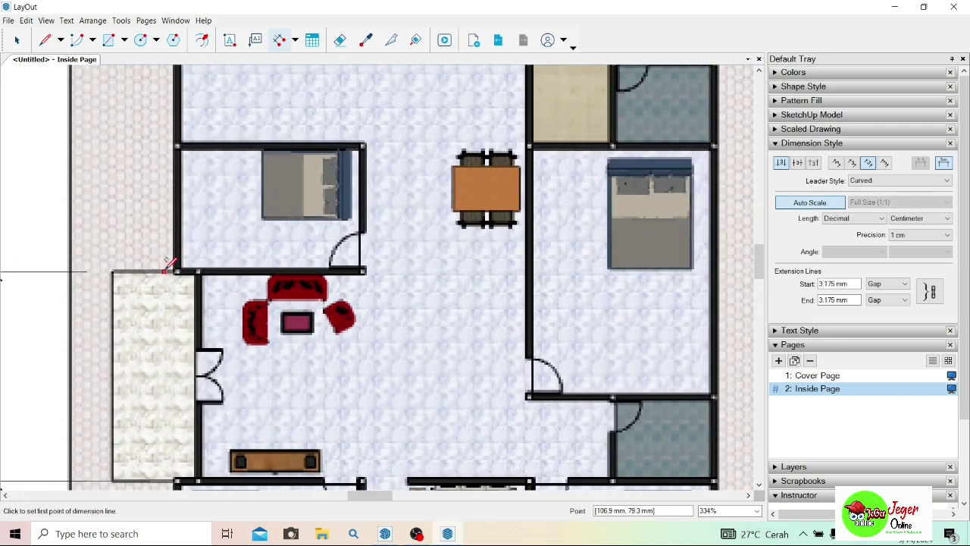
scroll(176, 265, up, 2)
click(176, 269)
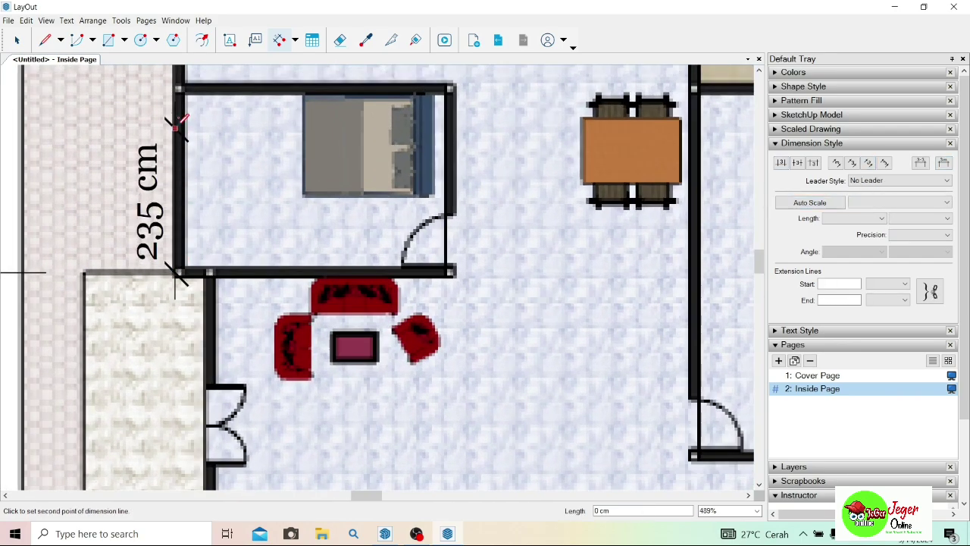
click(178, 85)
scroll(161, 82, down, 7)
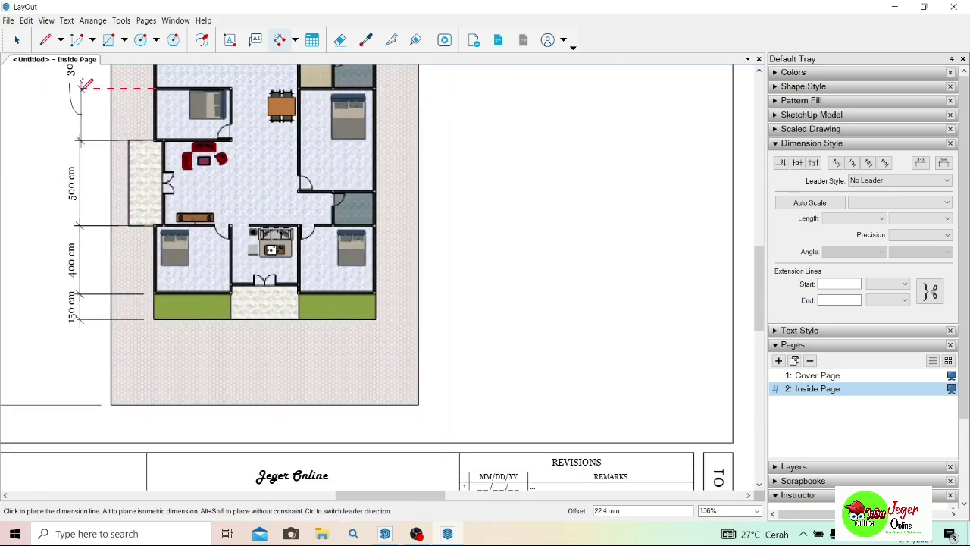
click(80, 88)
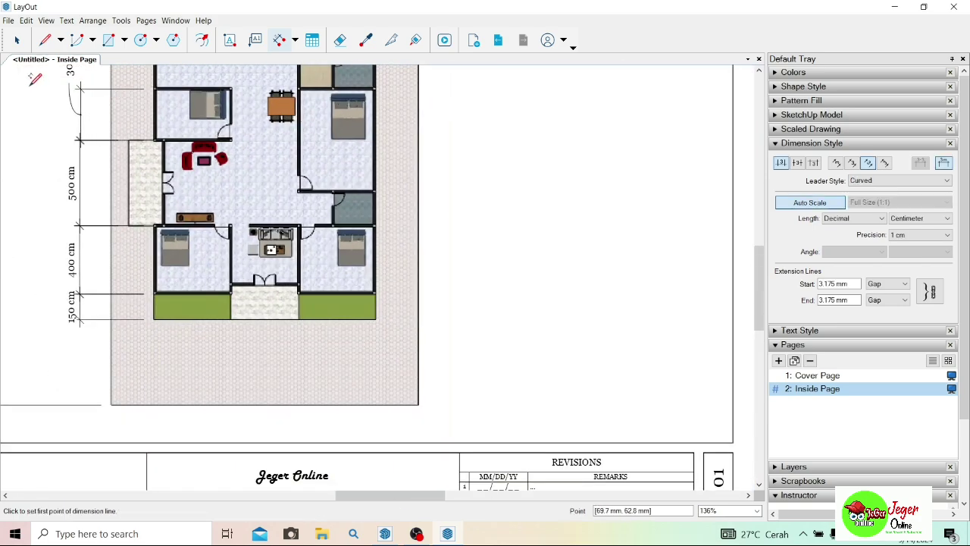
Set the upper-left bedroom dimension's text position to above its dimension line.
scroll(36, 81, up, 2)
scroll(42, 121, down, 3)
scroll(34, 91, up, 3)
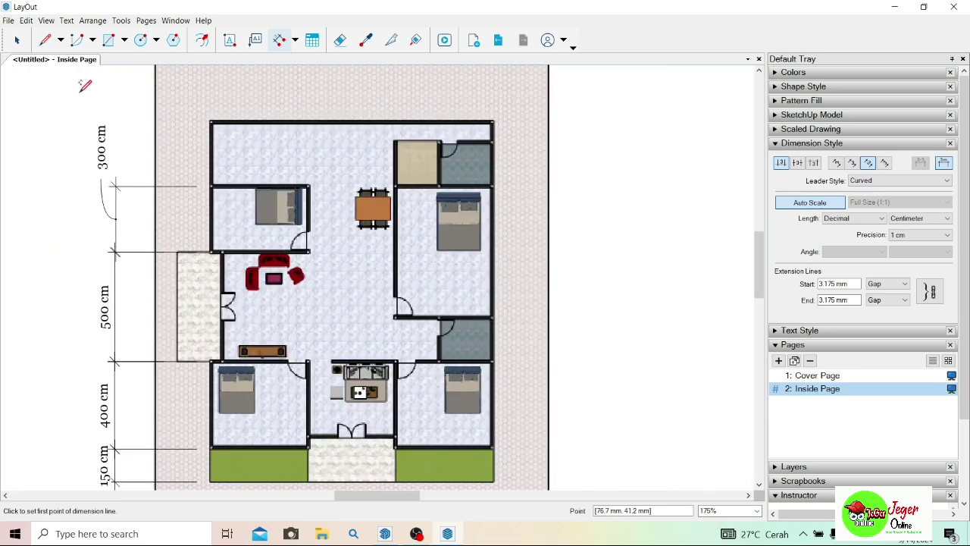
key(space)
click(105, 159)
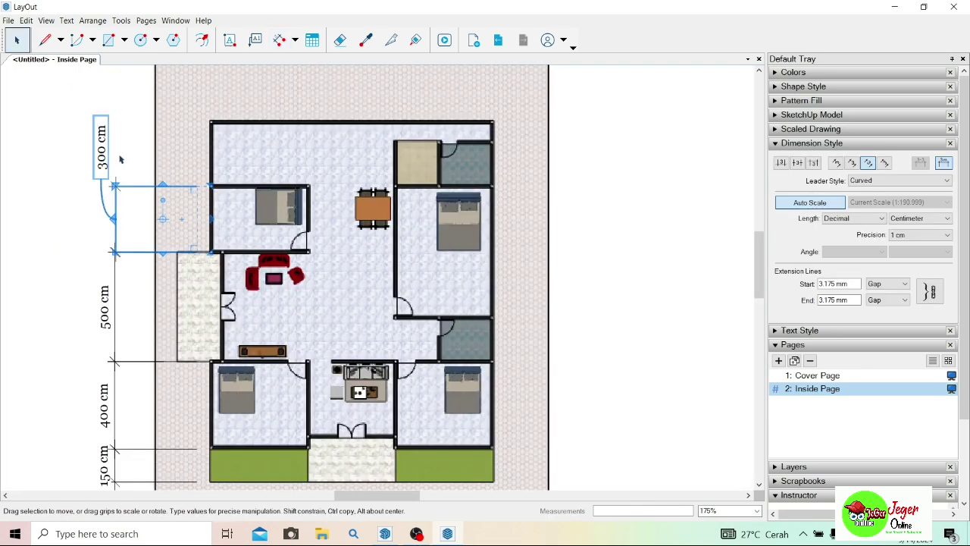
click(780, 163)
scroll(182, 144, down, 2)
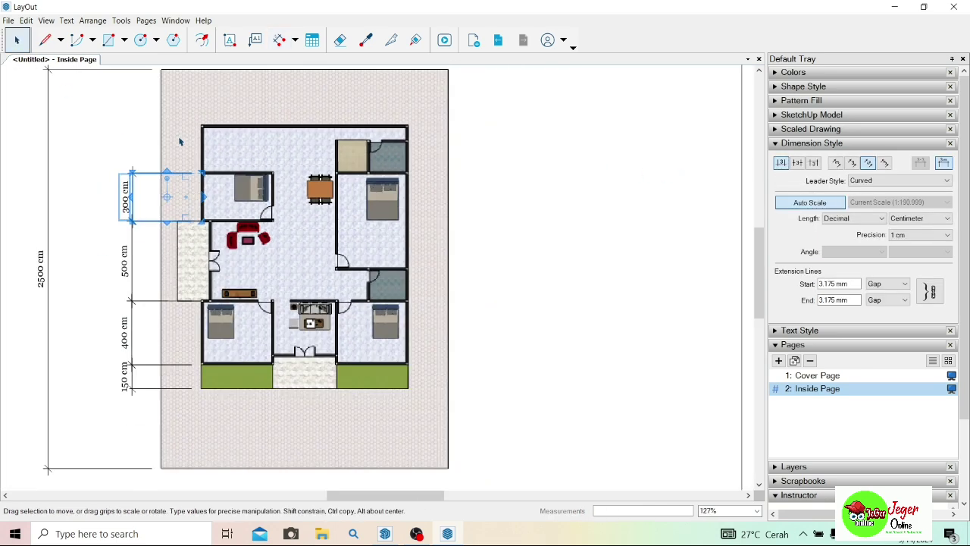
Dimension the outer wall section above the upper-left bedroom, starting at the bedroom's upper outer corner.
click(280, 39)
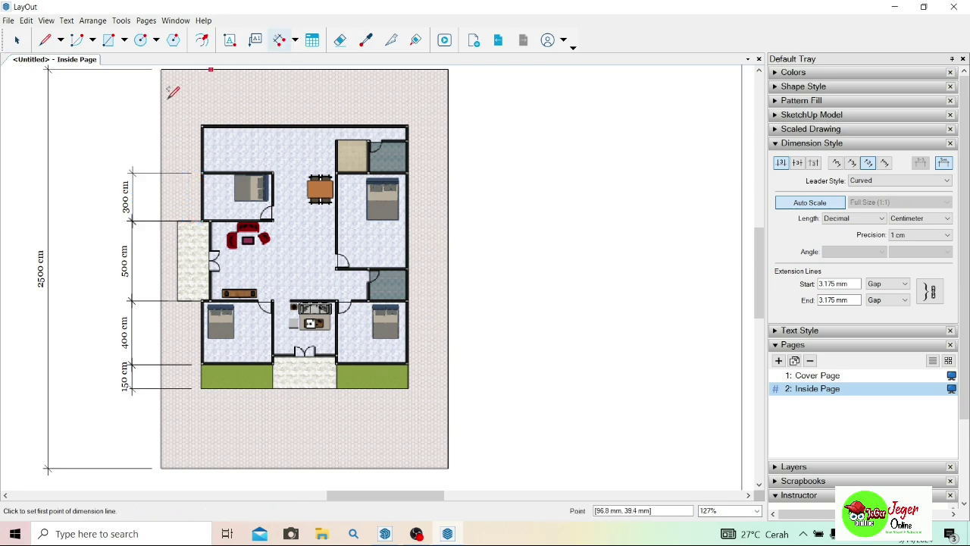
scroll(171, 84, up, 2)
scroll(216, 190, up, 1)
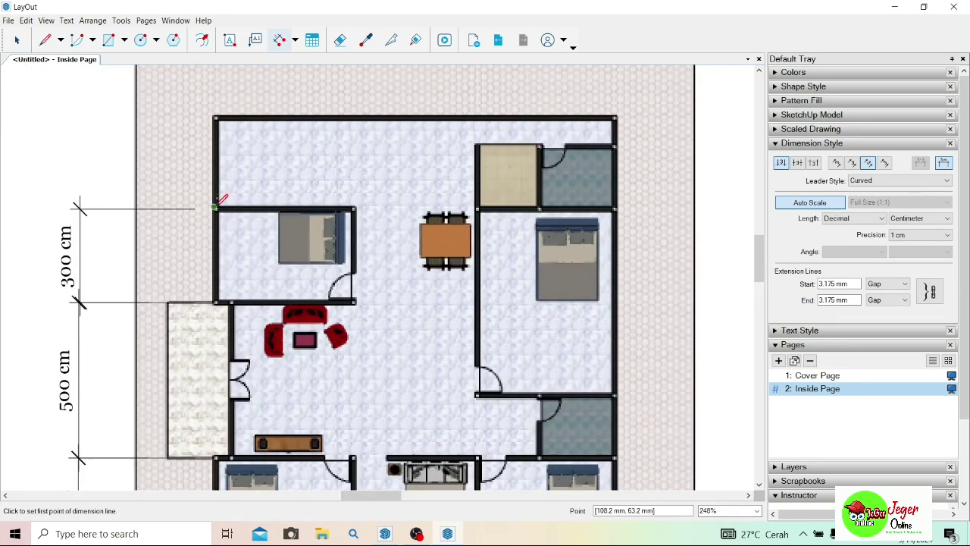
click(216, 206)
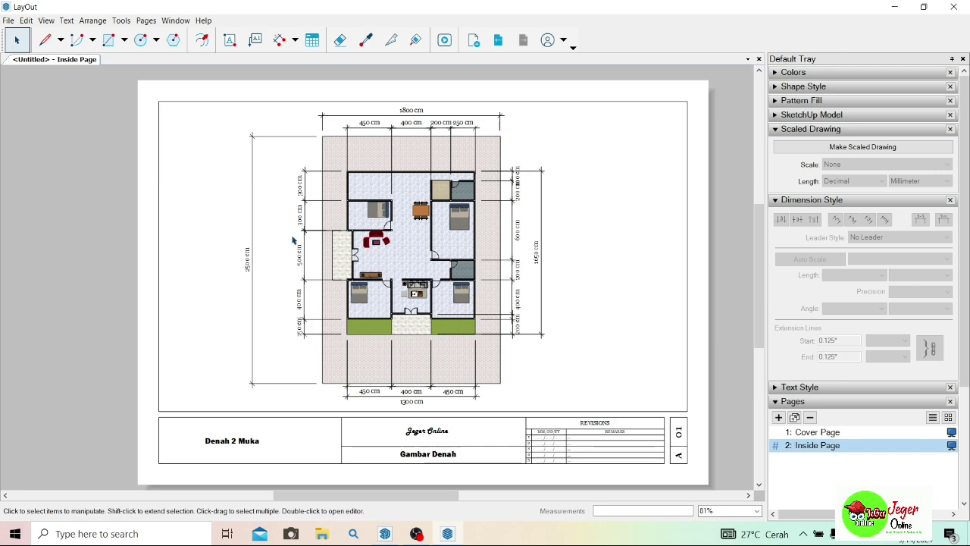
Set the text style for new labels to Bahnschrift SemiBold at 10 pt.
click(230, 41)
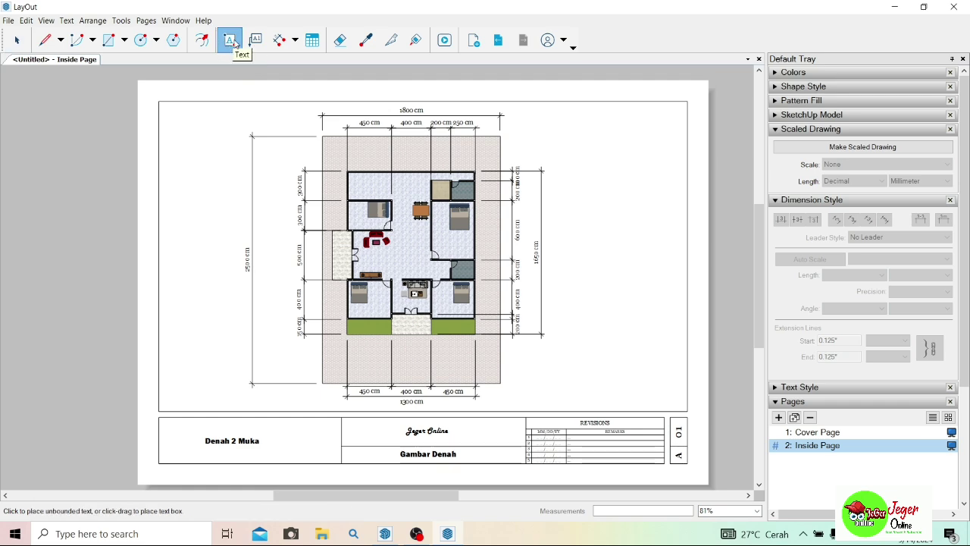
click(798, 200)
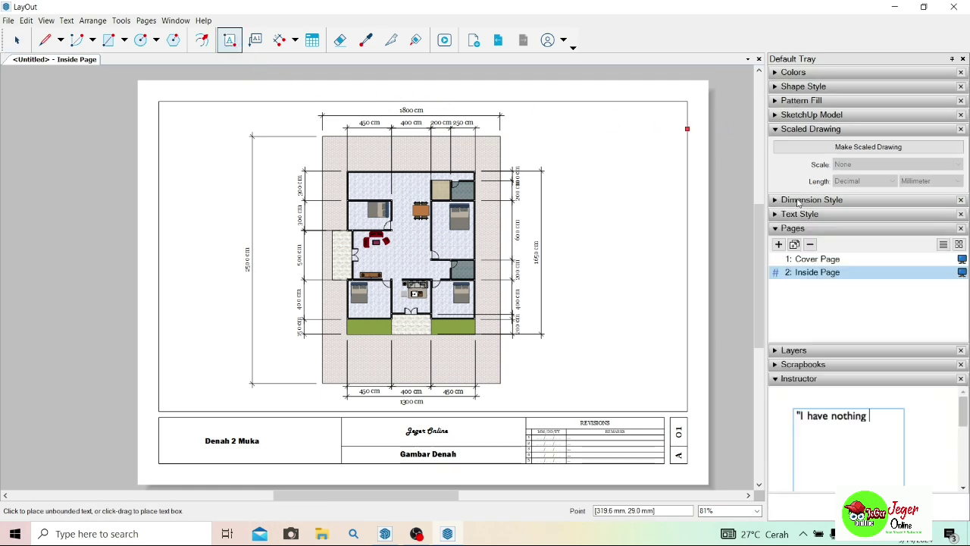
click(782, 130)
click(792, 158)
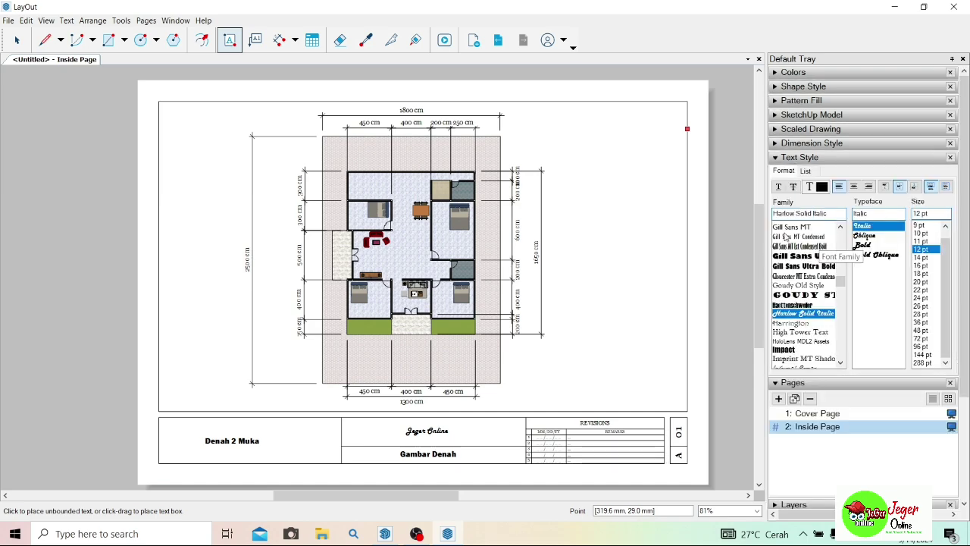
scroll(788, 243, up, 15)
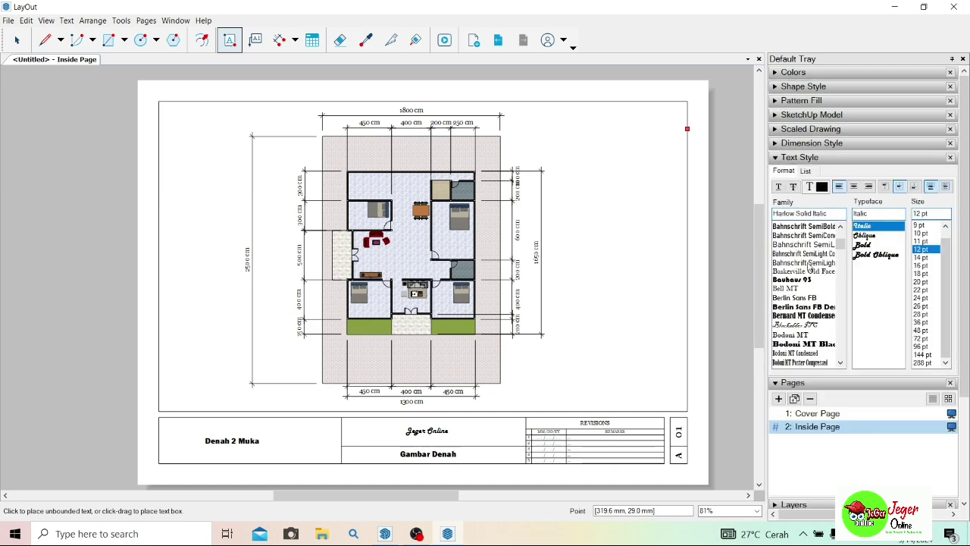
scroll(824, 289, up, 3)
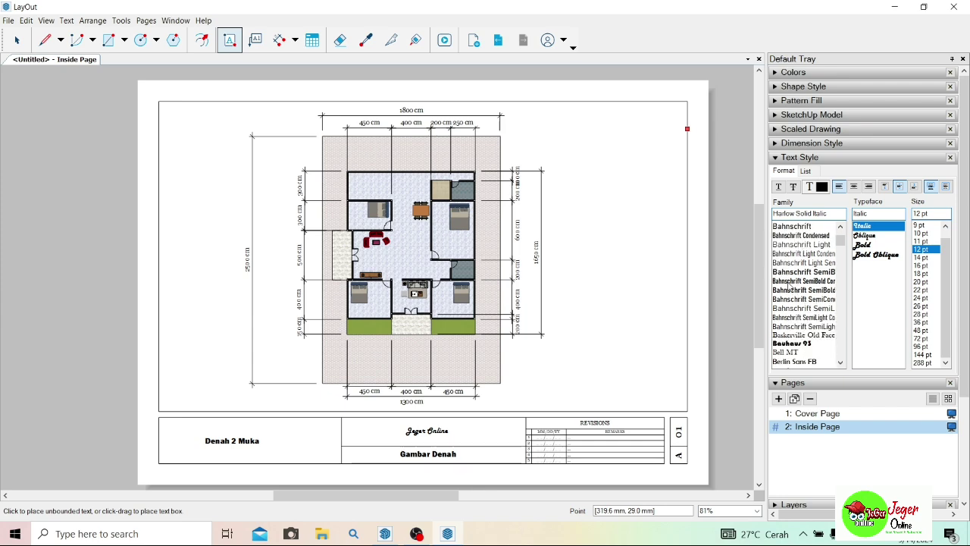
click(788, 271)
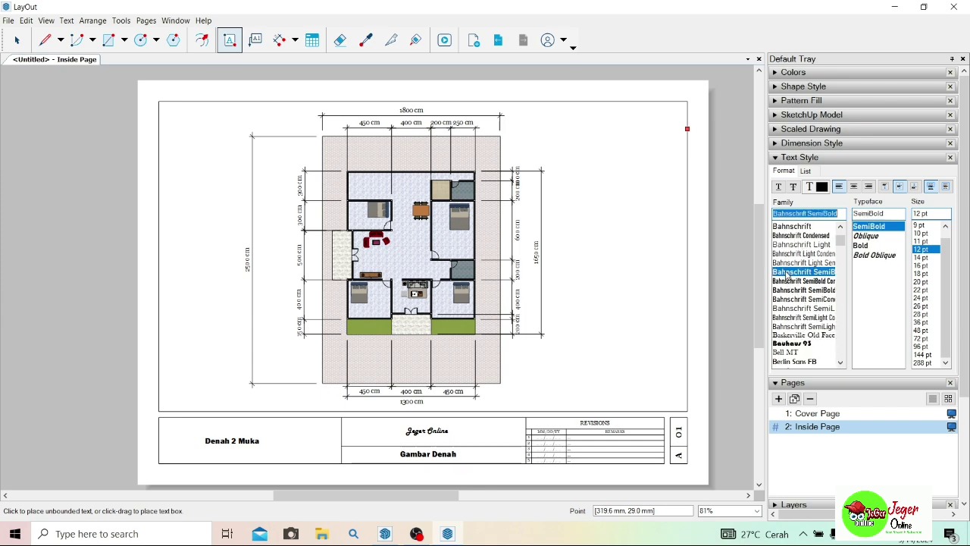
click(920, 233)
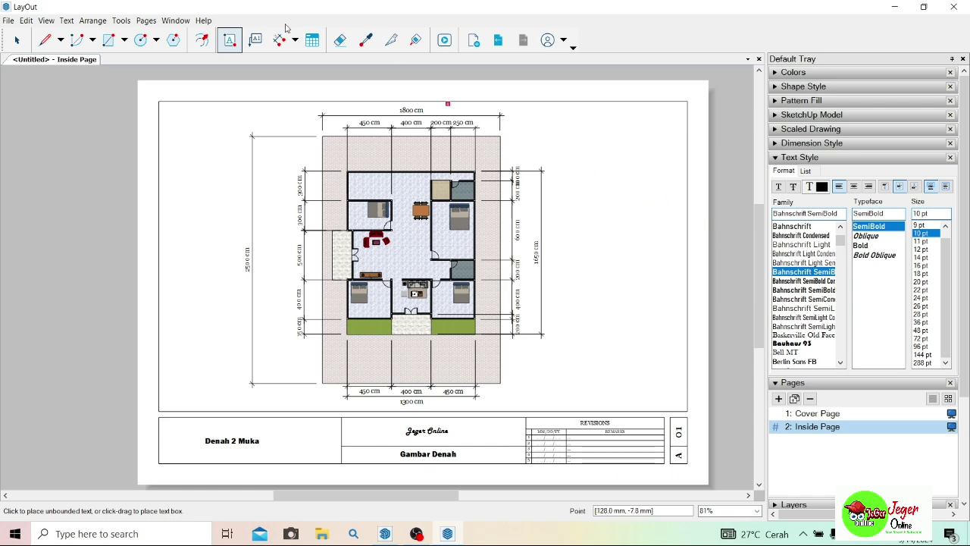
Set the label text size to 9 pt and add the label "Taman" on the left green strip.
scroll(380, 311, up, 5)
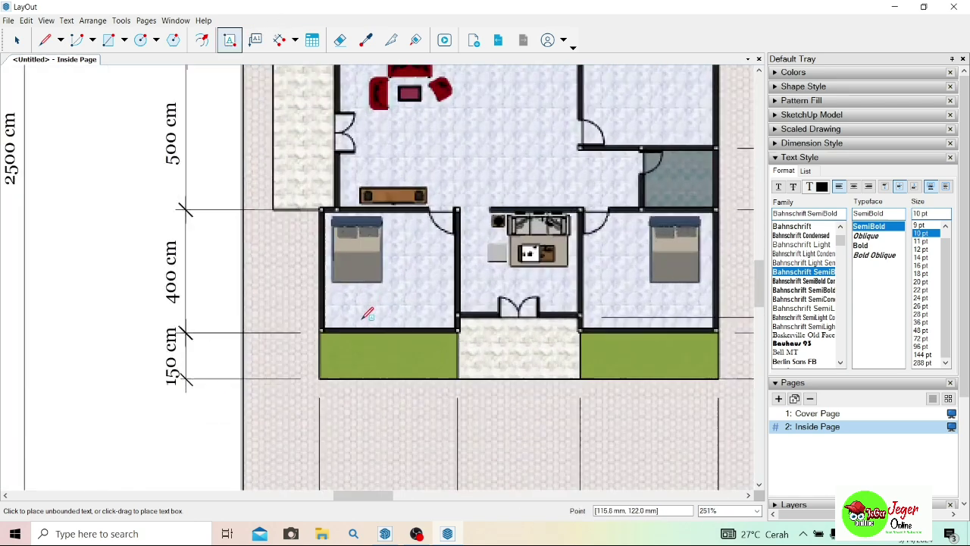
click(349, 349)
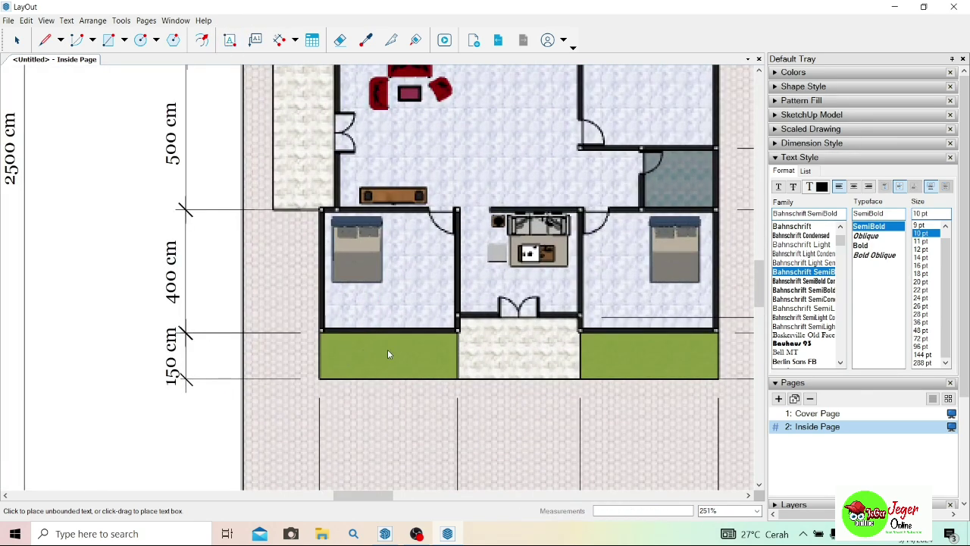
click(919, 225)
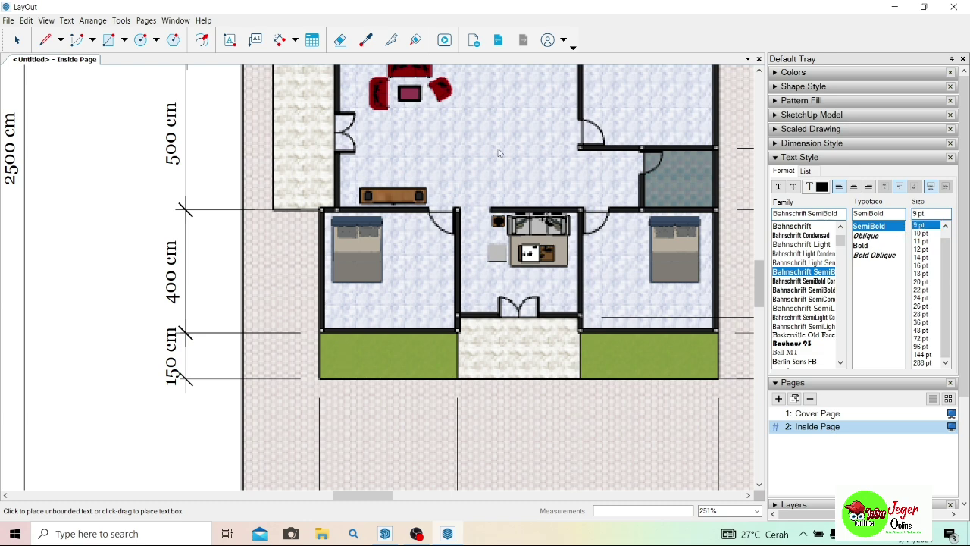
click(230, 39)
click(342, 351)
text(Taman)
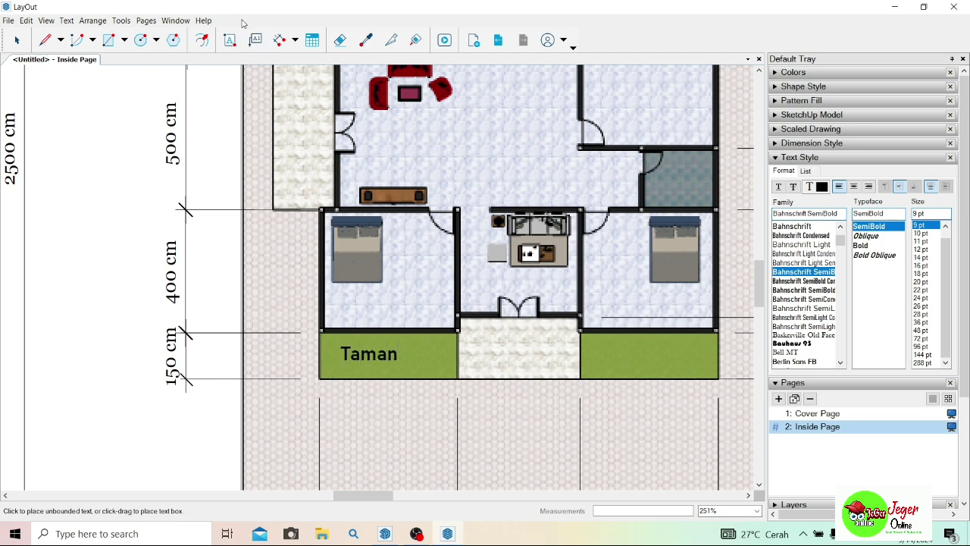
Move the "Taman" label slightly toward the middle of the left green strip.
click(17, 39)
drag(333, 353, 347, 351)
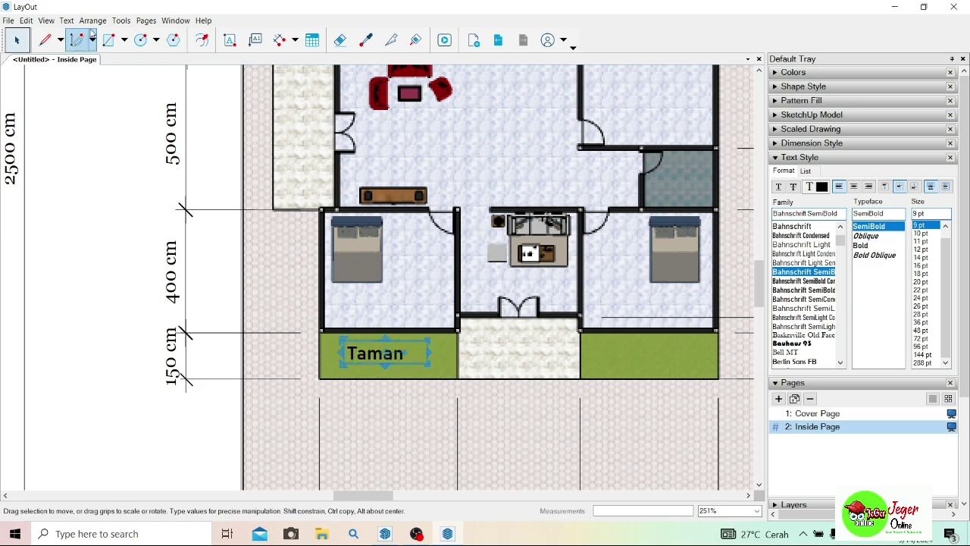
click(45, 110)
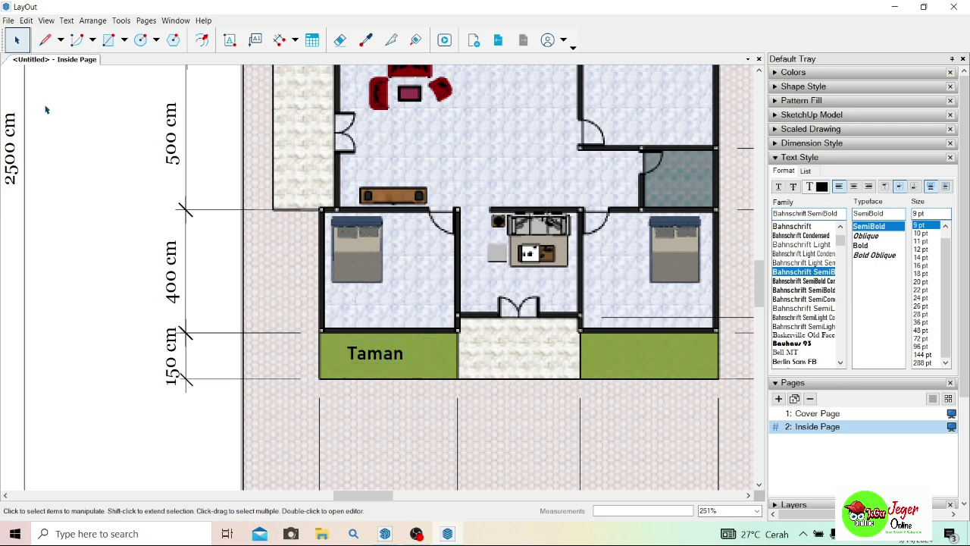
Add the two-line label "Teras Depan" on the front terrace between the green strips.
click(230, 39)
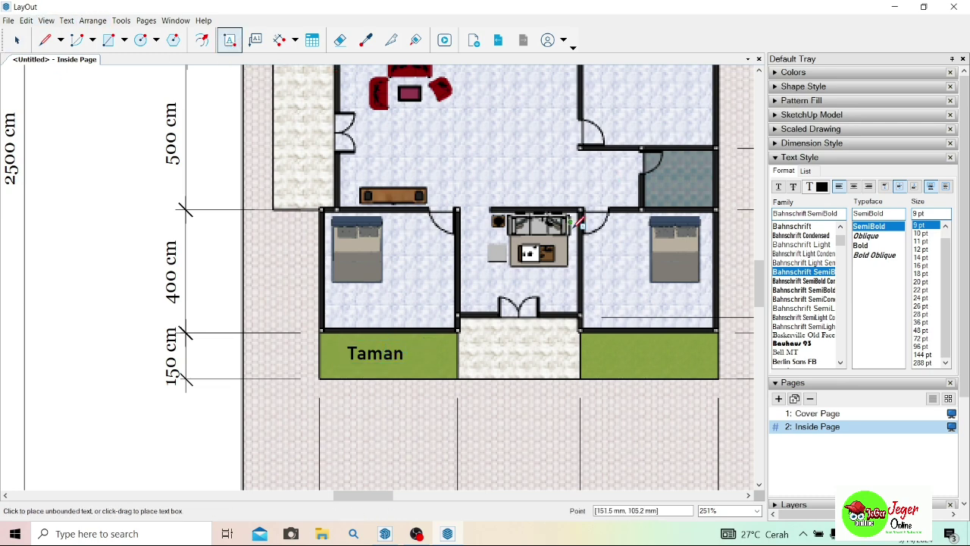
click(485, 338)
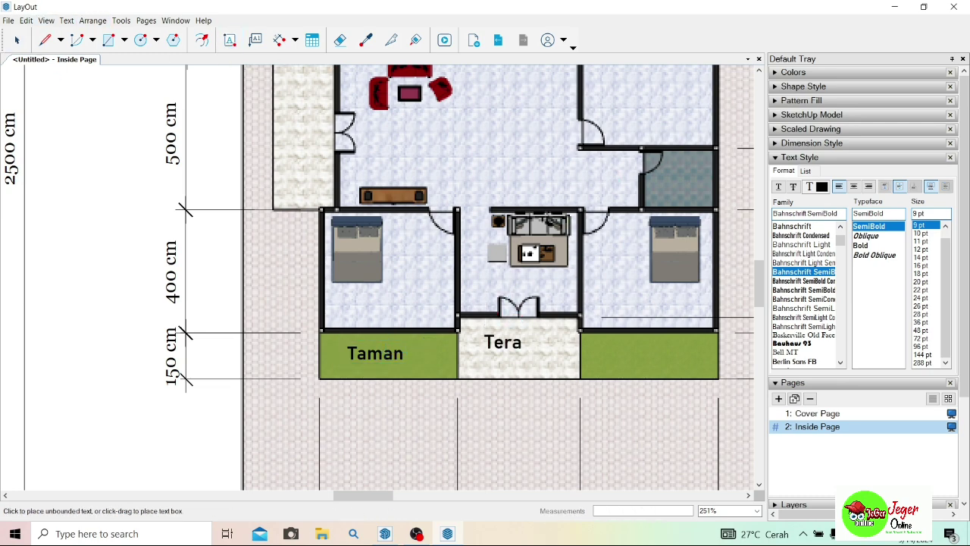
key(Escape)
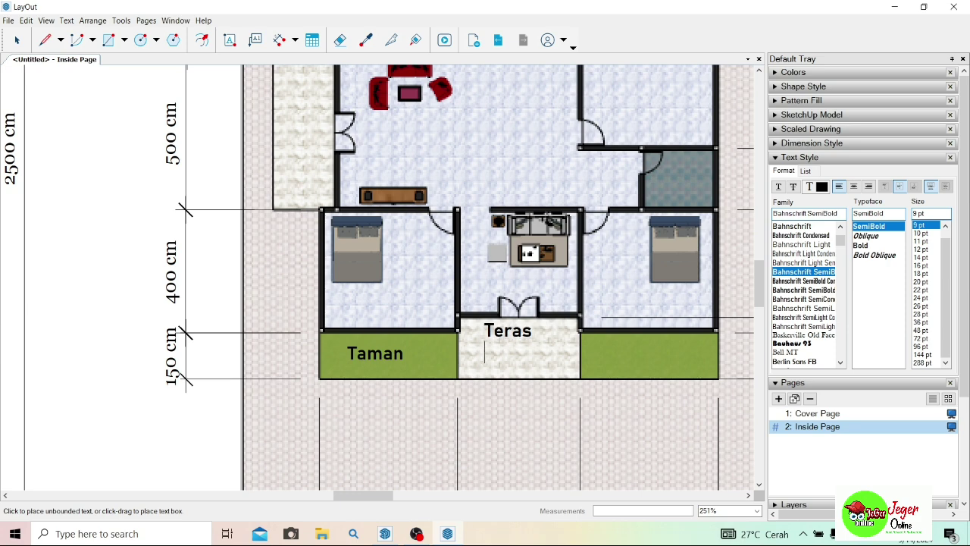
click(485, 353)
text(DEpam)
key(BackSpace)
text(n)
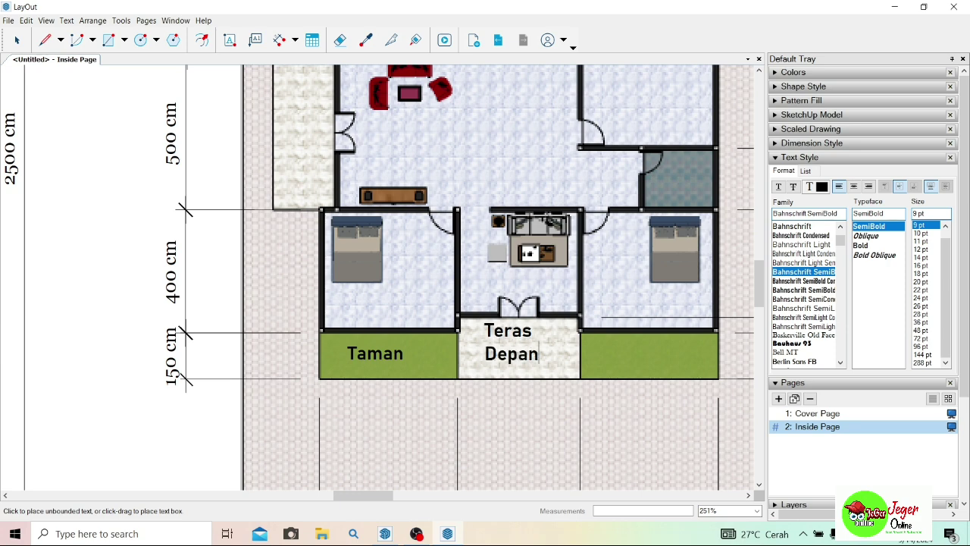
Move the "Teras Depan" label slightly down so it sits inside the front terrace.
click(17, 40)
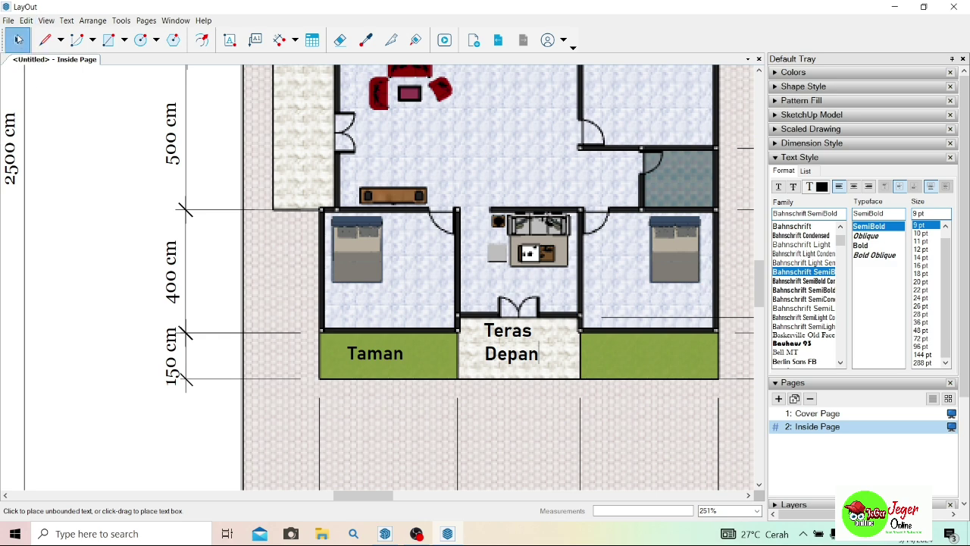
click(524, 334)
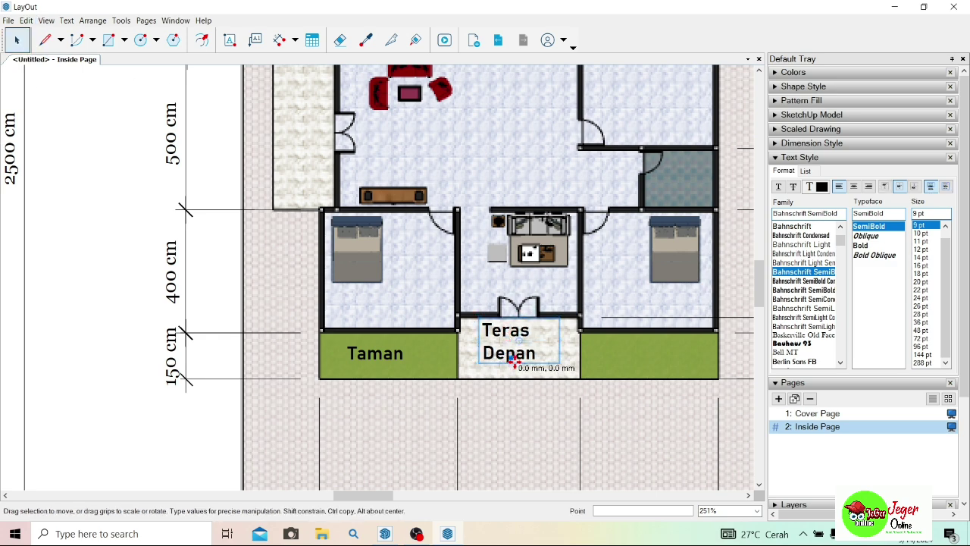
drag(512, 362, 512, 368)
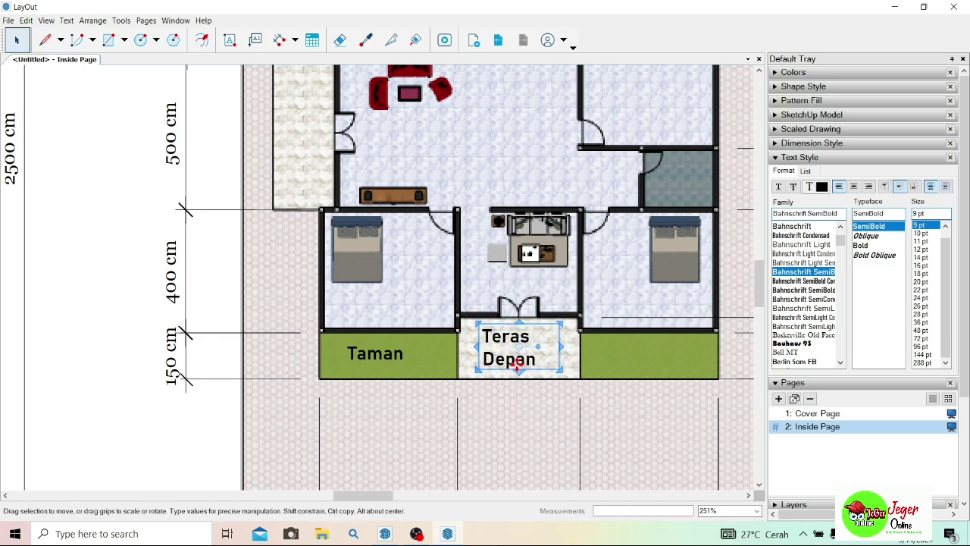
click(85, 85)
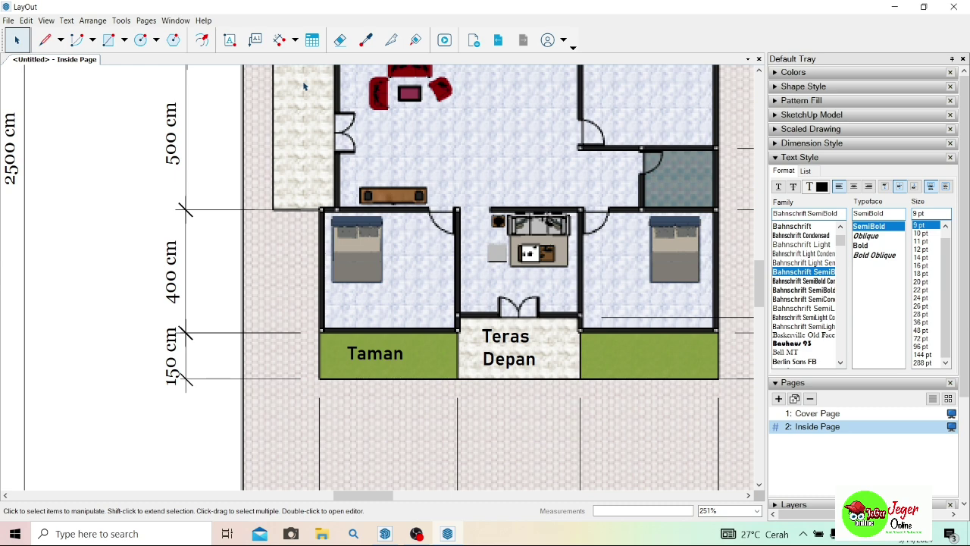
Add the label "Taman" on the right green strip.
click(230, 40)
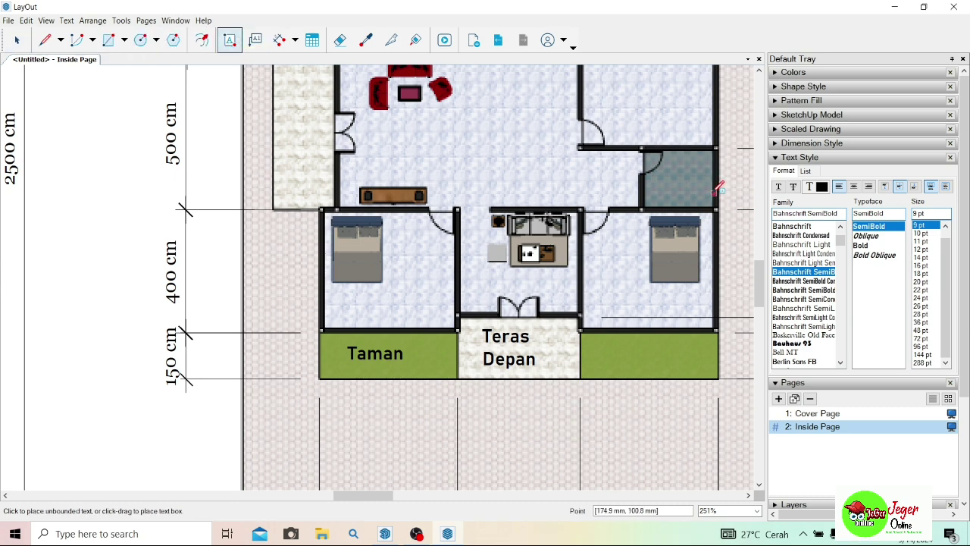
click(612, 351)
text(Taman)
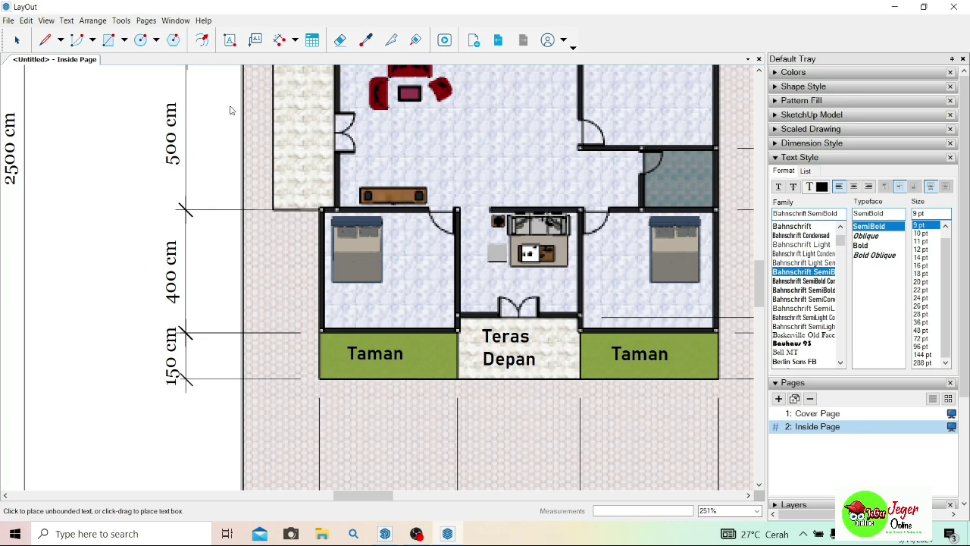
Add the label "R. Tamu" in the front sitting room, below the sofa set and above the entrance door.
click(231, 40)
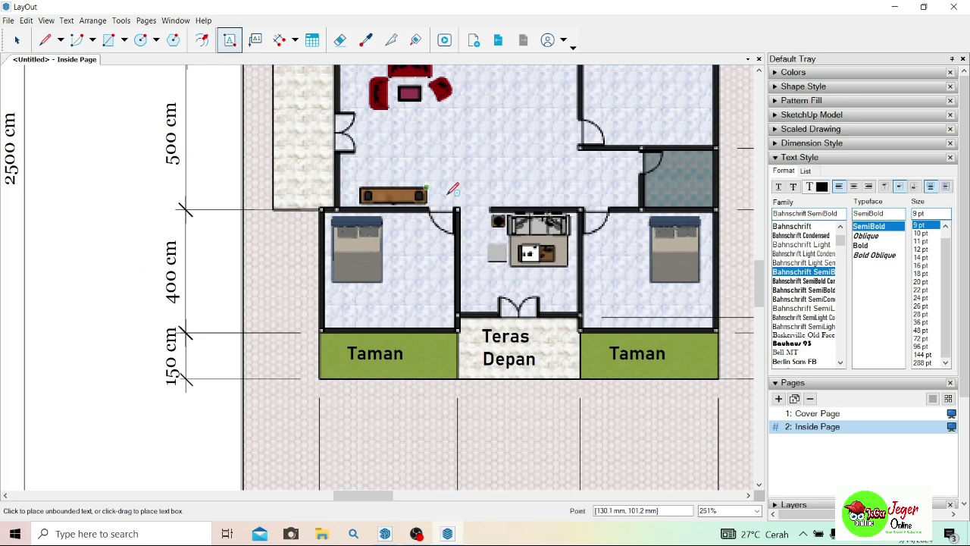
click(480, 280)
text(R)
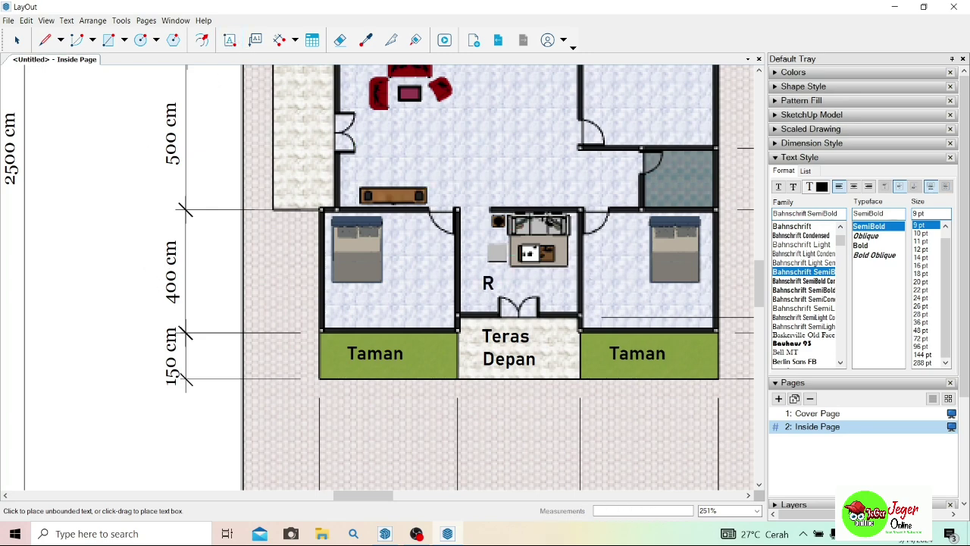
text(. Tamu)
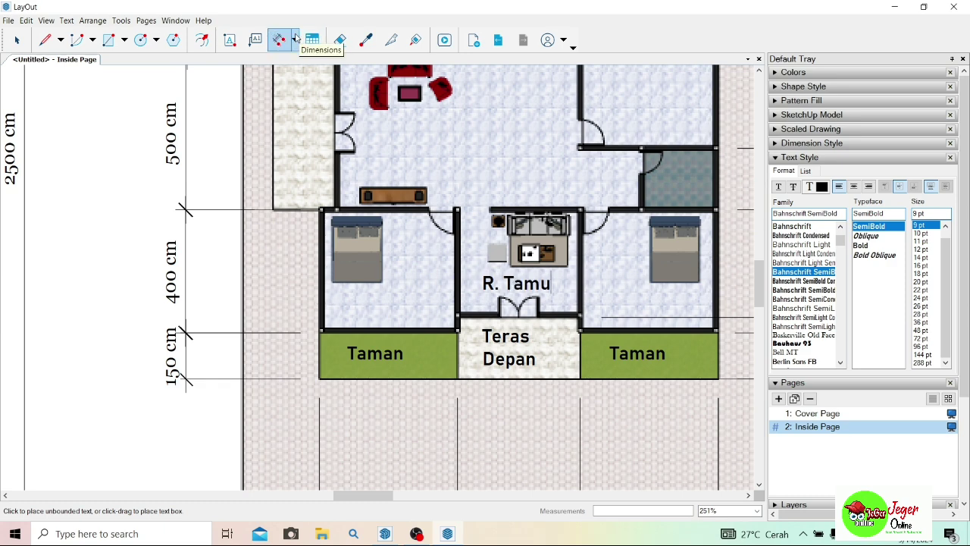
Label the two front bedrooms below their beds, "Kamar 1" on the left and "Kamar 2" on the right.
click(230, 40)
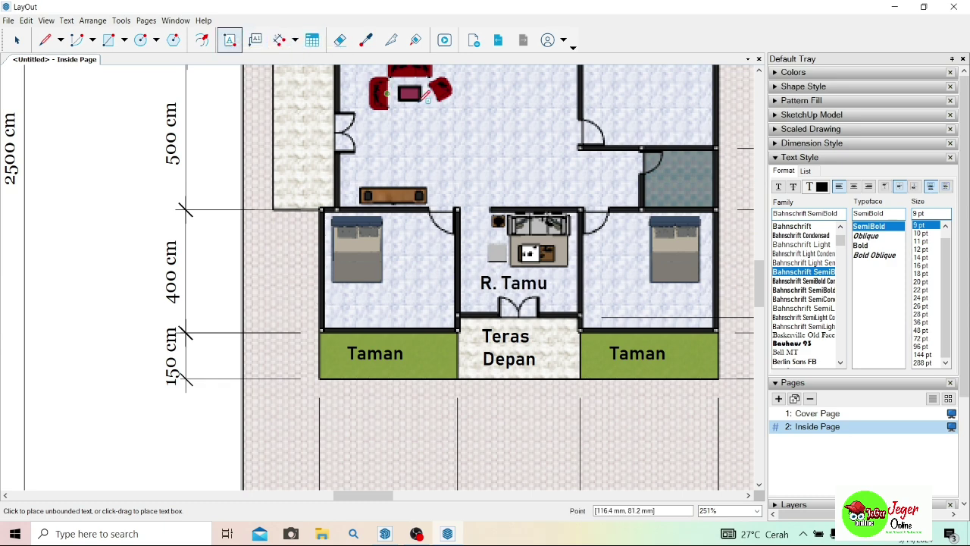
click(355, 302)
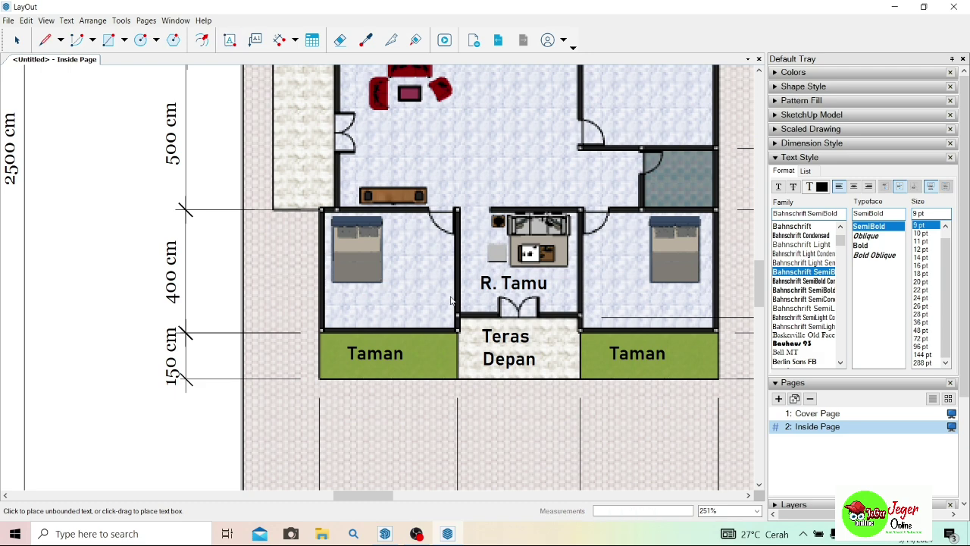
text(Kamar 1)
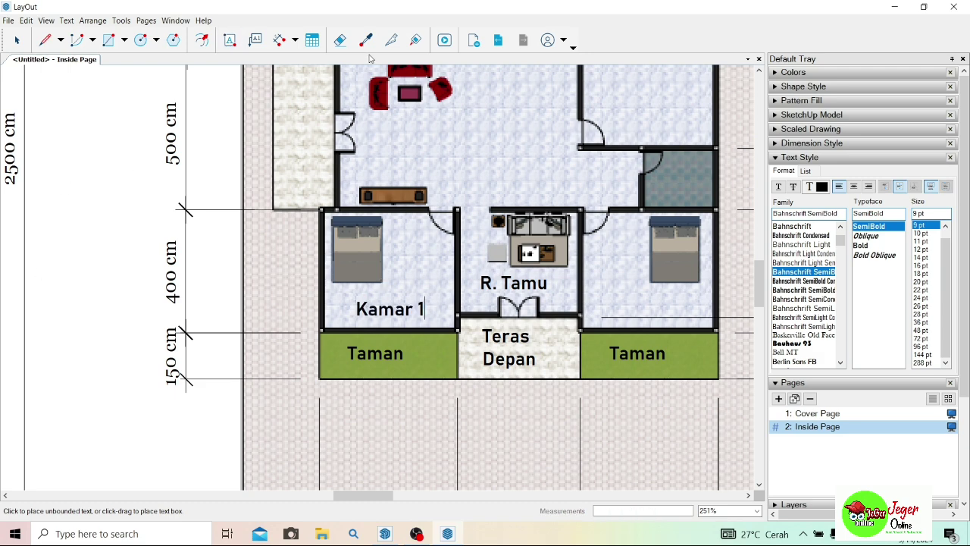
click(230, 40)
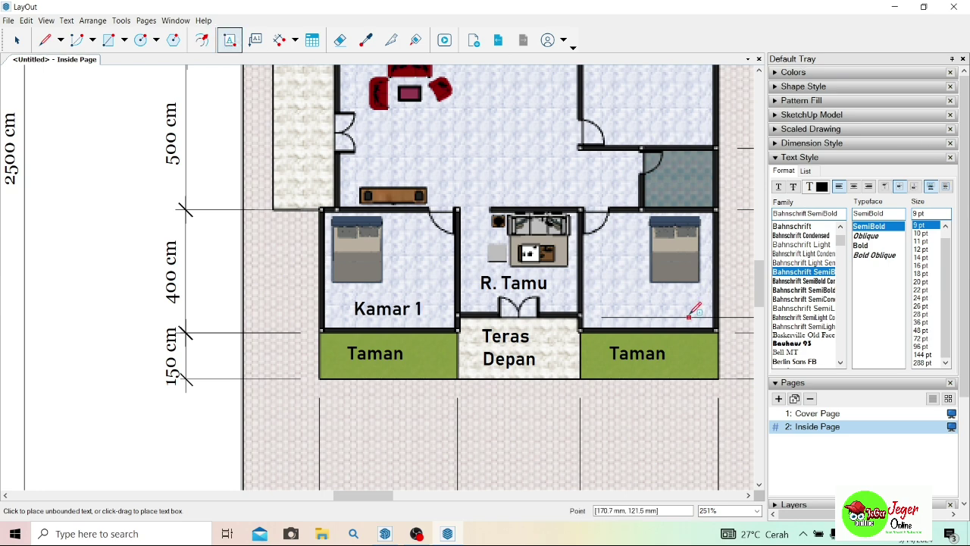
click(606, 299)
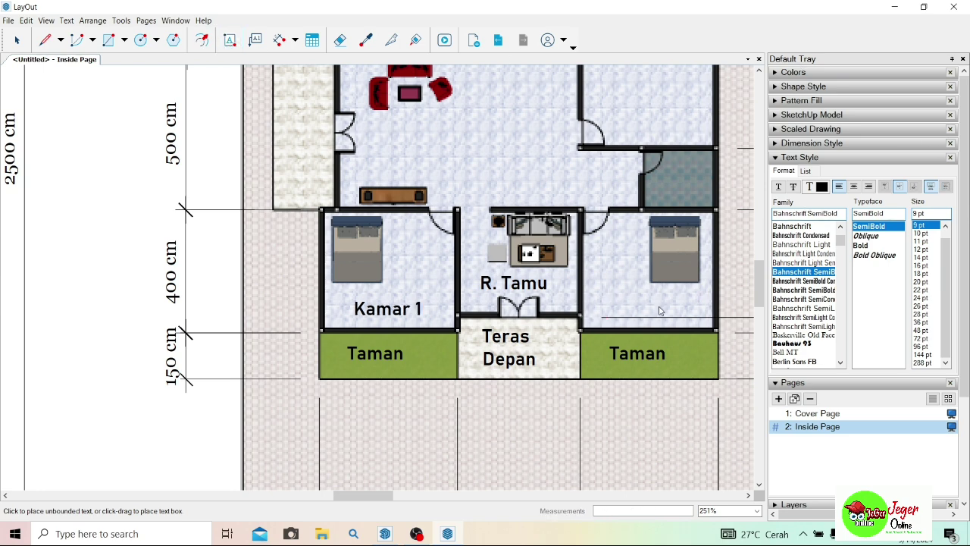
text(Kamar 2)
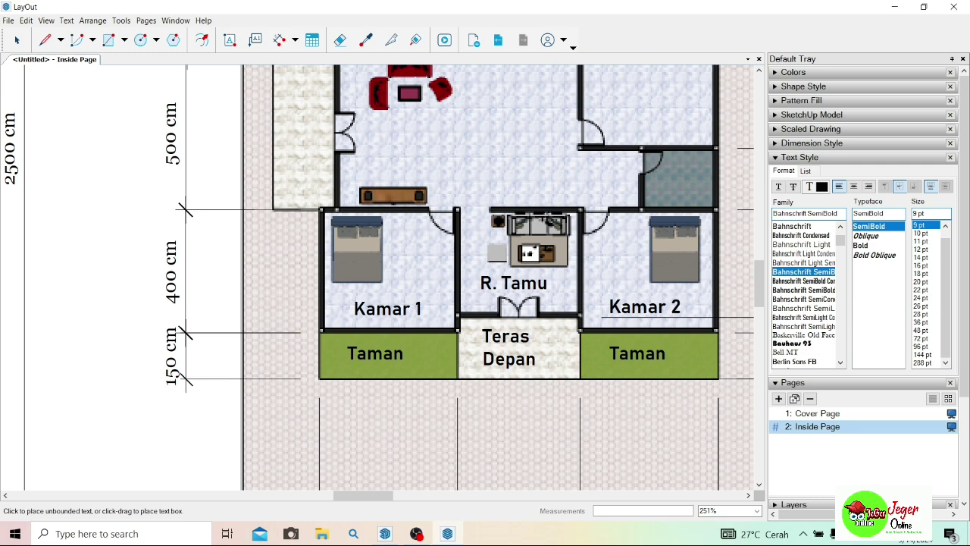
Add the two-line label "Km/ Wc" in the grey bathroom above Kamar 2 and move it slightly down inside the room.
click(230, 41)
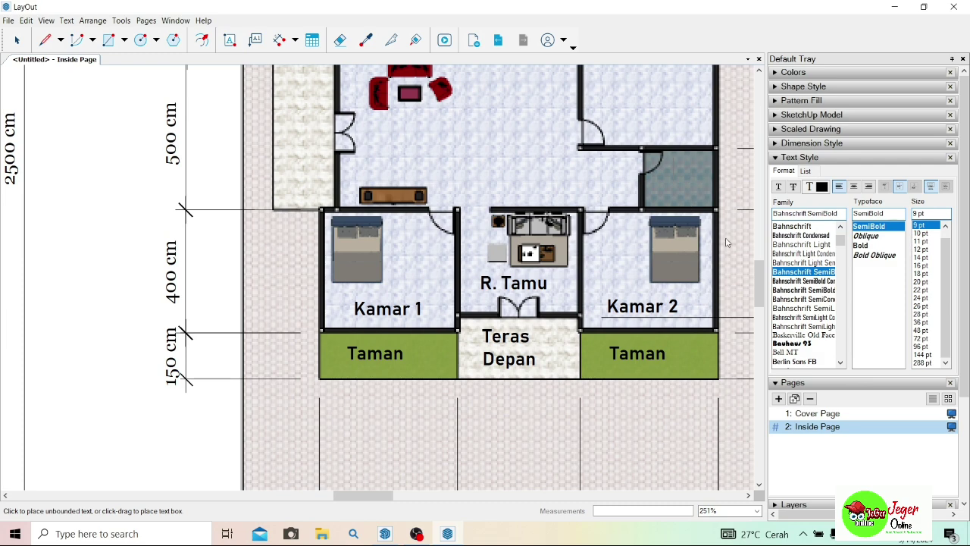
click(674, 162)
text(Km/)
key(Return)
text(Wc)
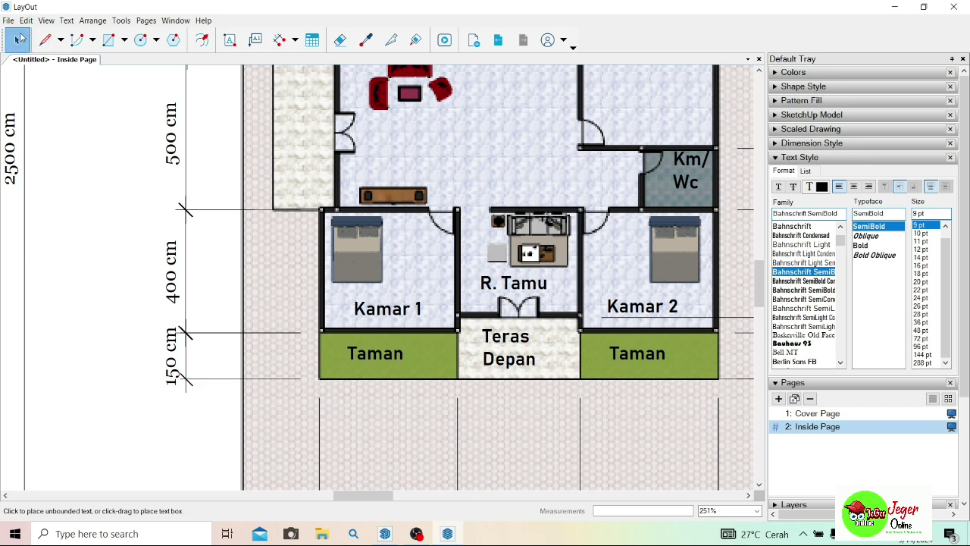
click(17, 39)
mouse_move(687, 169)
mouse_down()
mouse_move(665, 187)
mouse_move(683, 185)
mouse_up()
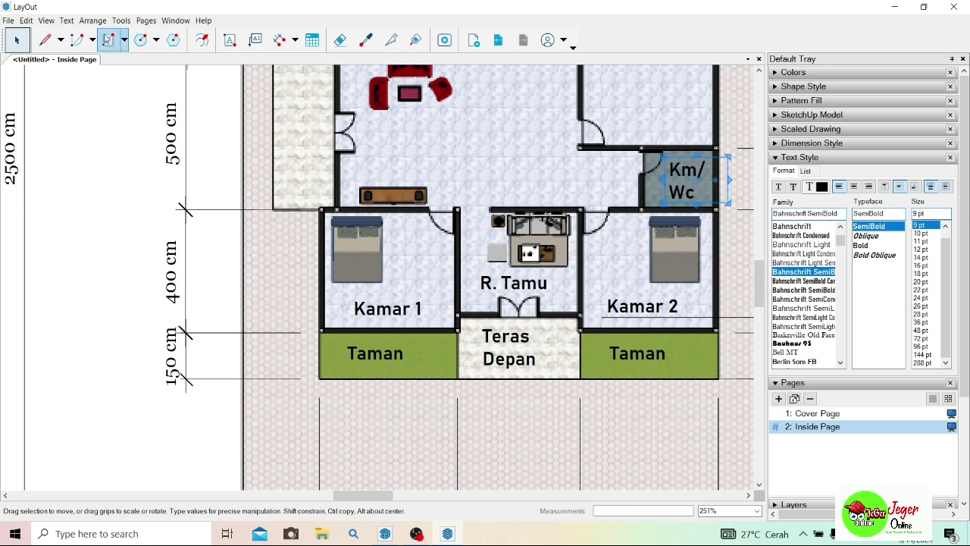
Add the label "R. Keluarga" in the family room between the red sofas and the TV cabinet.
click(230, 40)
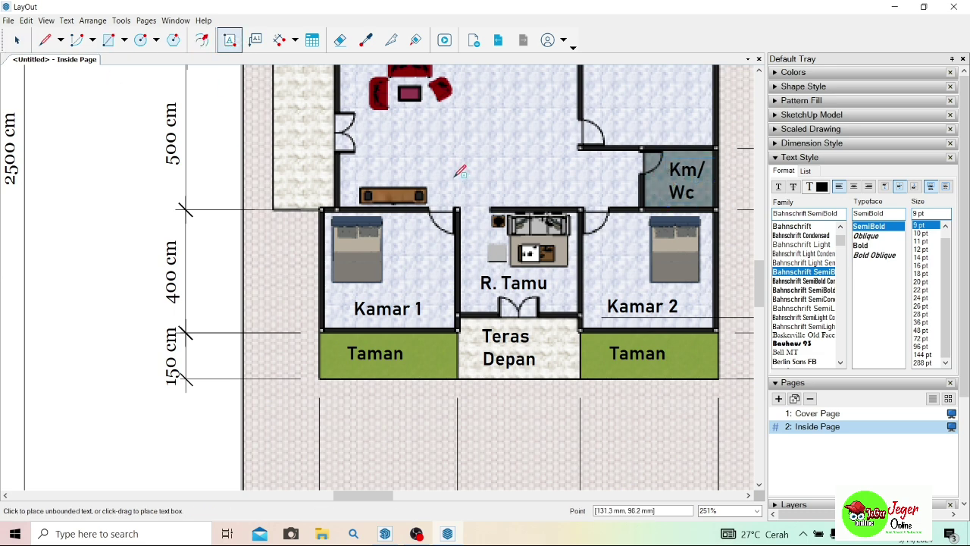
click(413, 153)
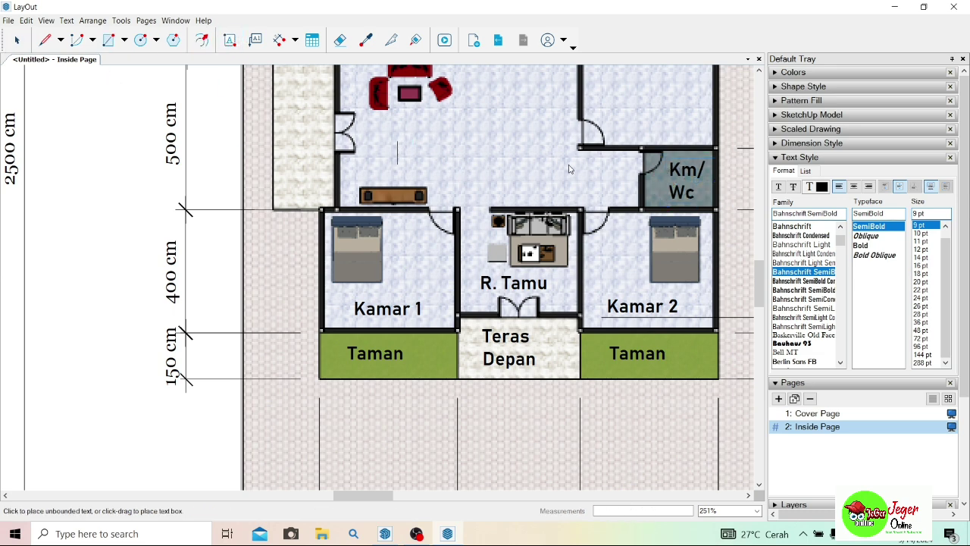
text(R. Keluarga)
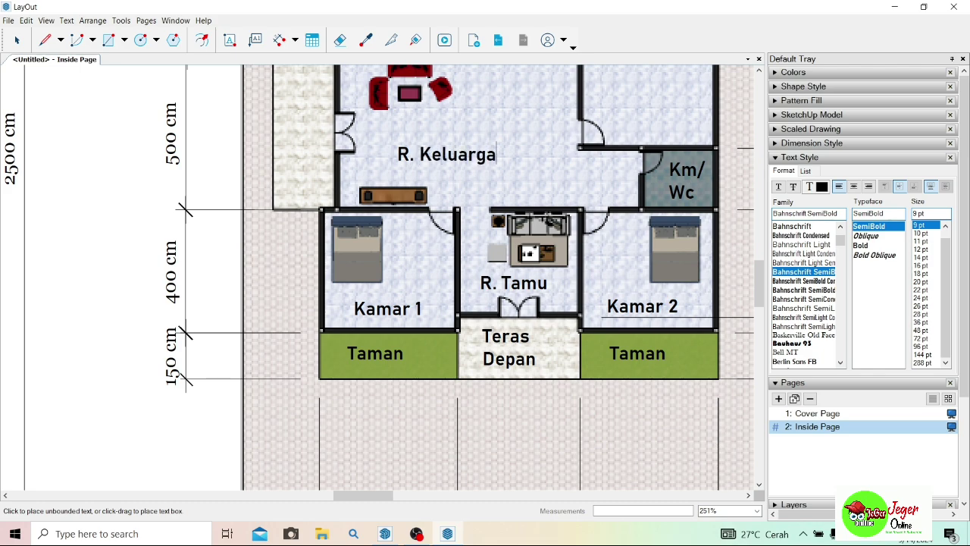
Add the two-line label "Teras Samping" at the side terrace left of the family room.
scroll(282, 157, down, 3)
scroll(282, 157, up, 6)
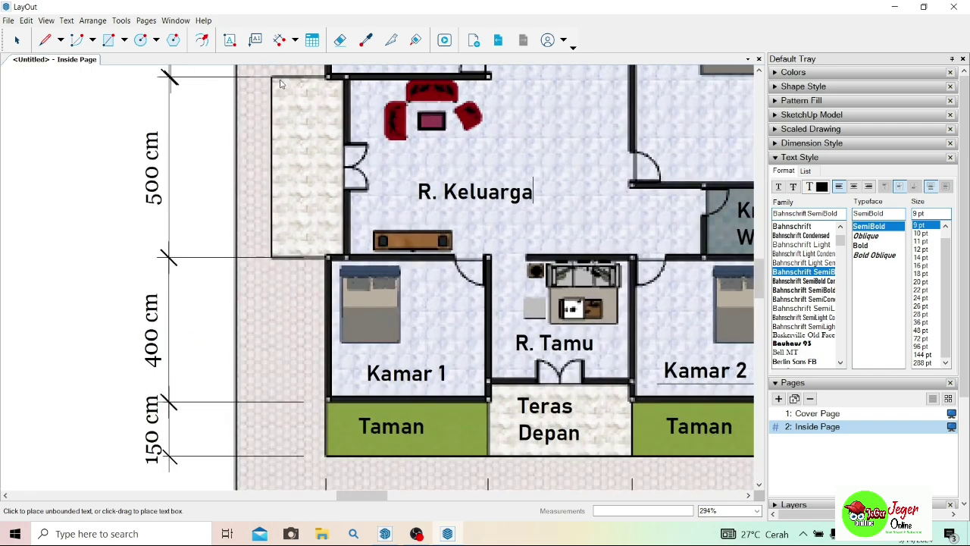
click(227, 43)
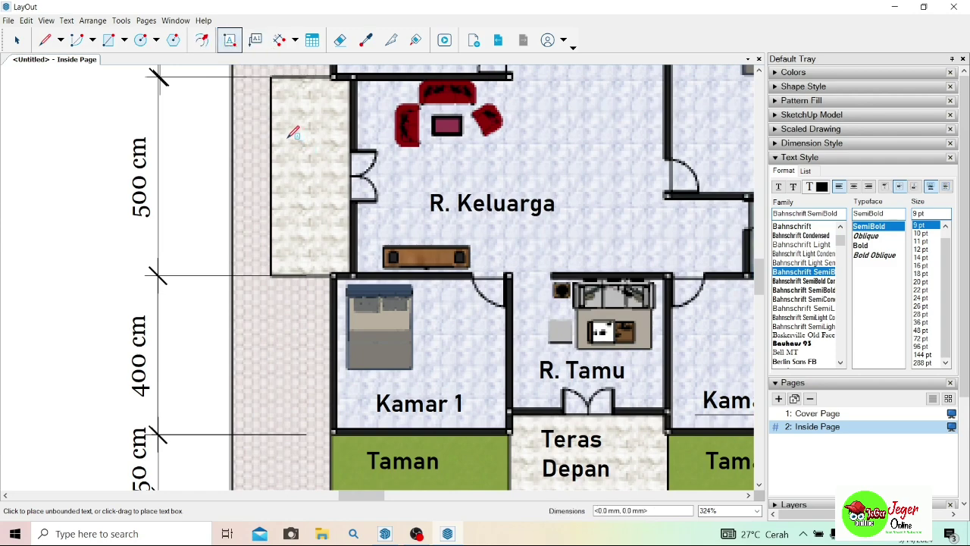
key(space)
text(Te)
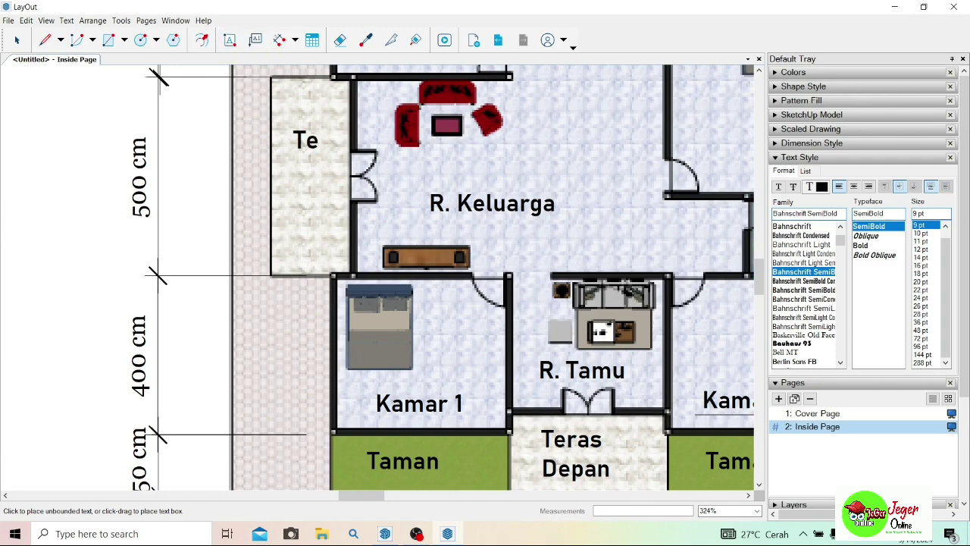
text(ras)
key(Return)
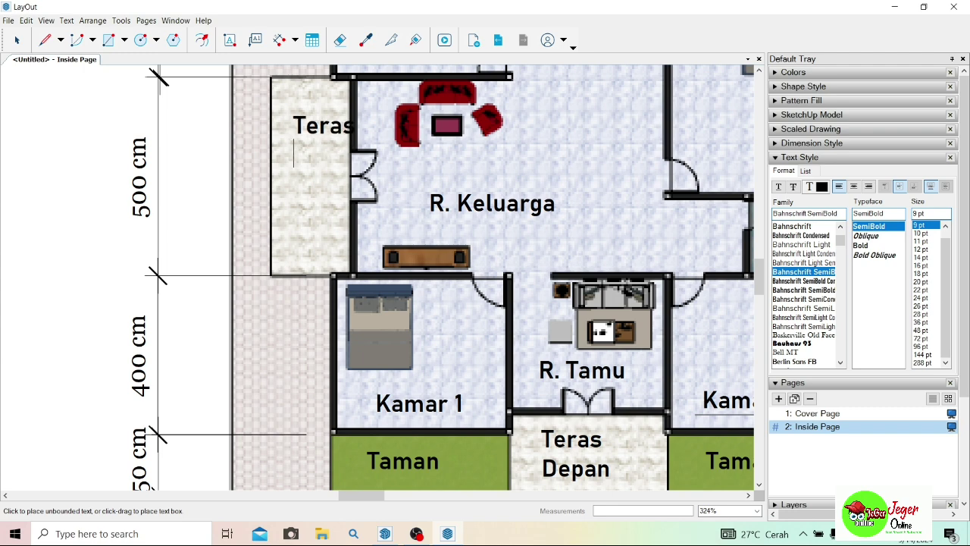
text(Samping)
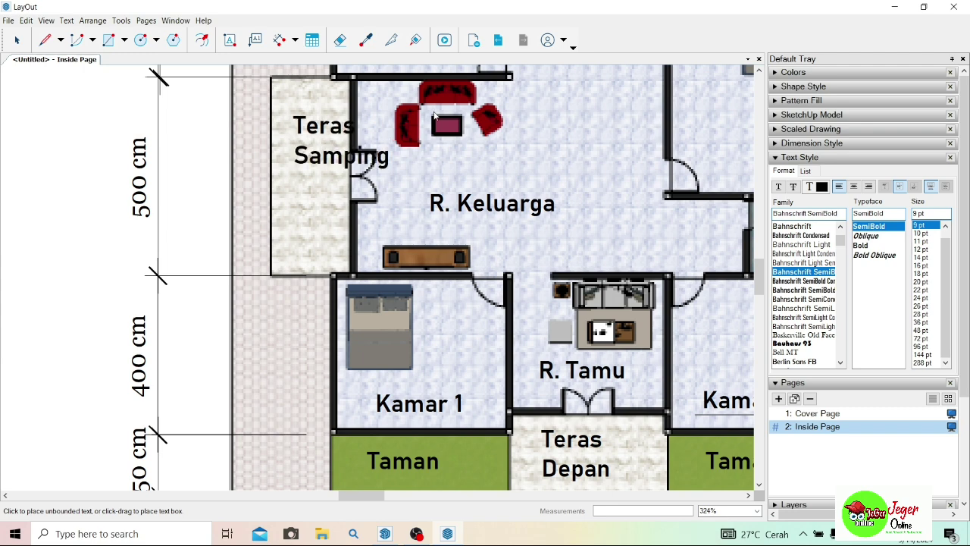
Rotate the "Teras Samping" label 90° clockwise so it reads from top to bottom.
click(16, 42)
click(309, 160)
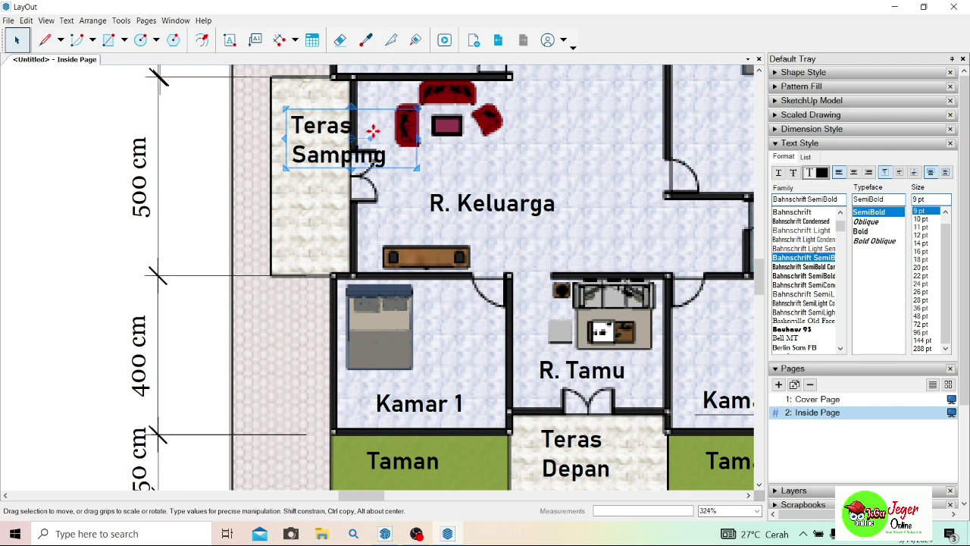
scroll(381, 126, up, 1)
scroll(381, 126, up, 2)
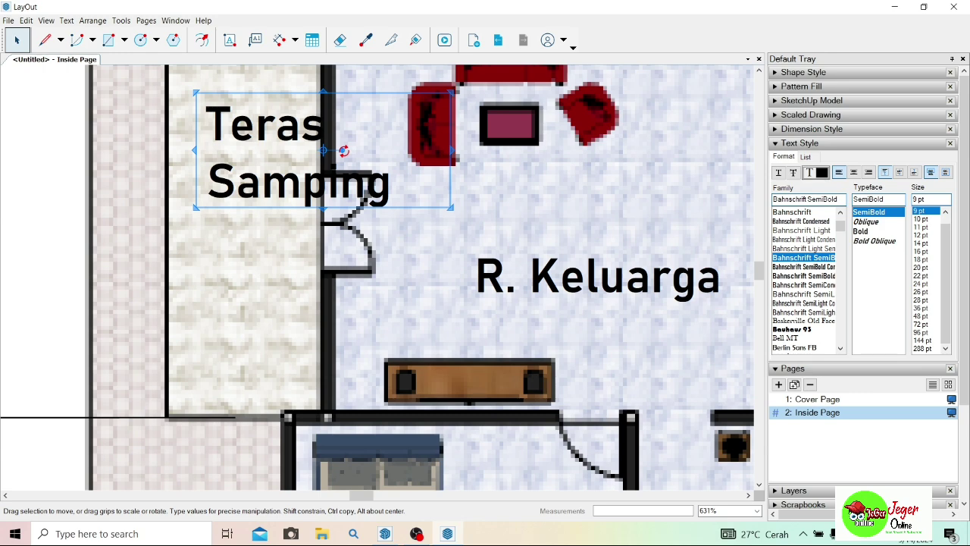
drag(343, 152, 324, 195)
Move the rotated "Teras Samping" label into the middle of the side terrace.
scroll(324, 195, down, 4)
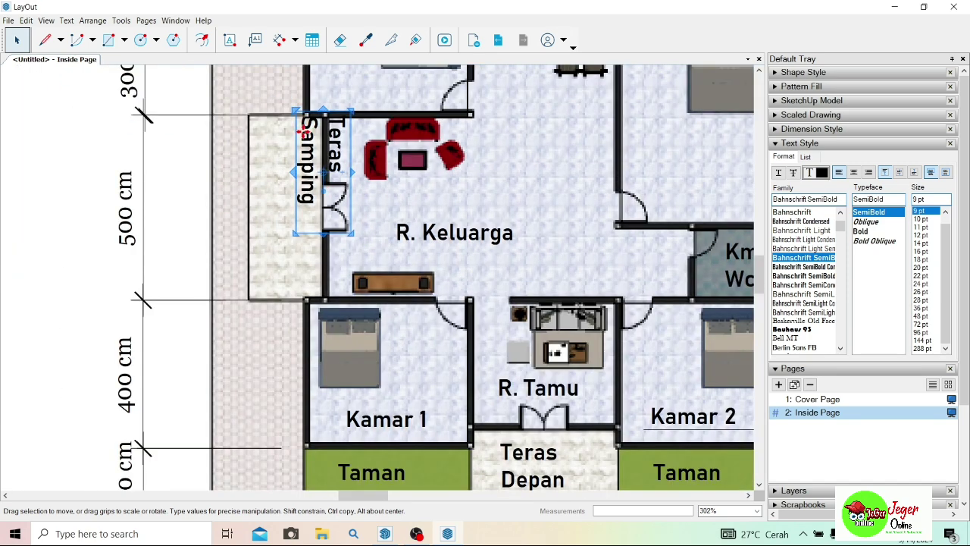
drag(324, 137, 288, 165)
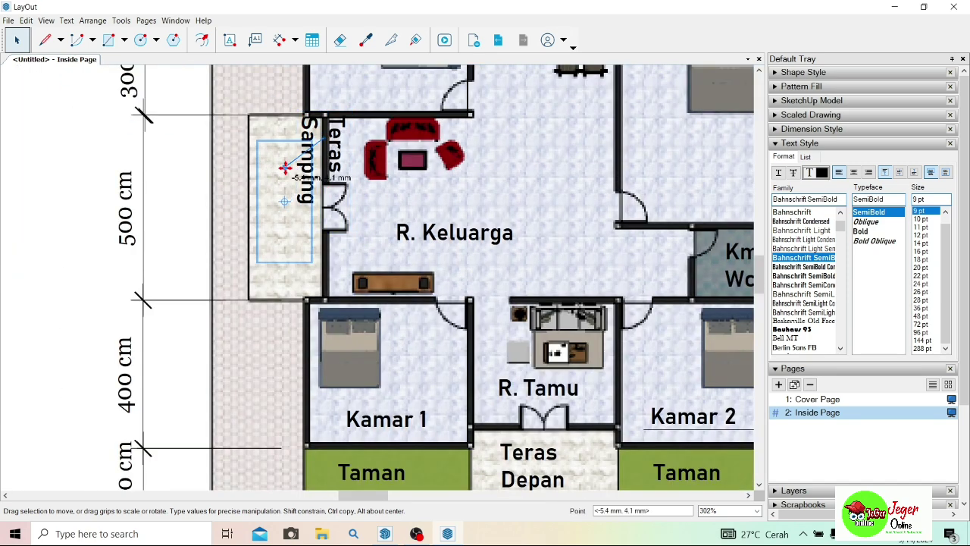
click(51, 152)
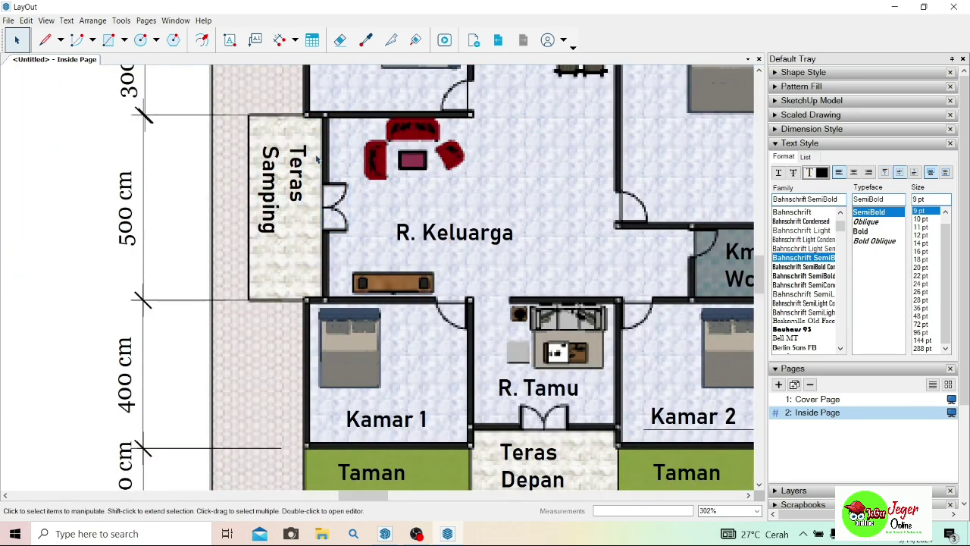
click(280, 180)
drag(281, 181, 280, 201)
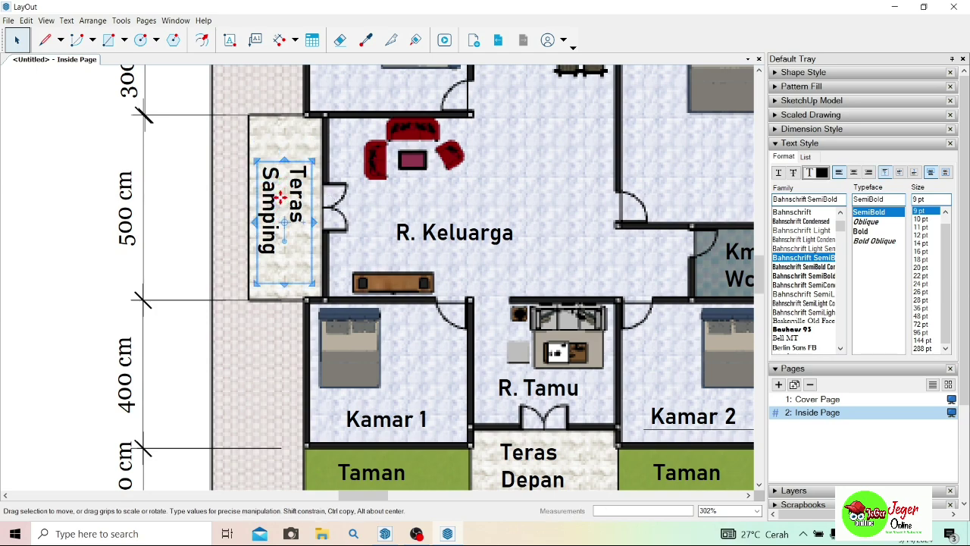
click(99, 135)
Label the large right bedroom "Kamar 3" and the small bedroom above the family room "Kamar 4".
scroll(370, 143, down, 3)
scroll(370, 144, up, 1)
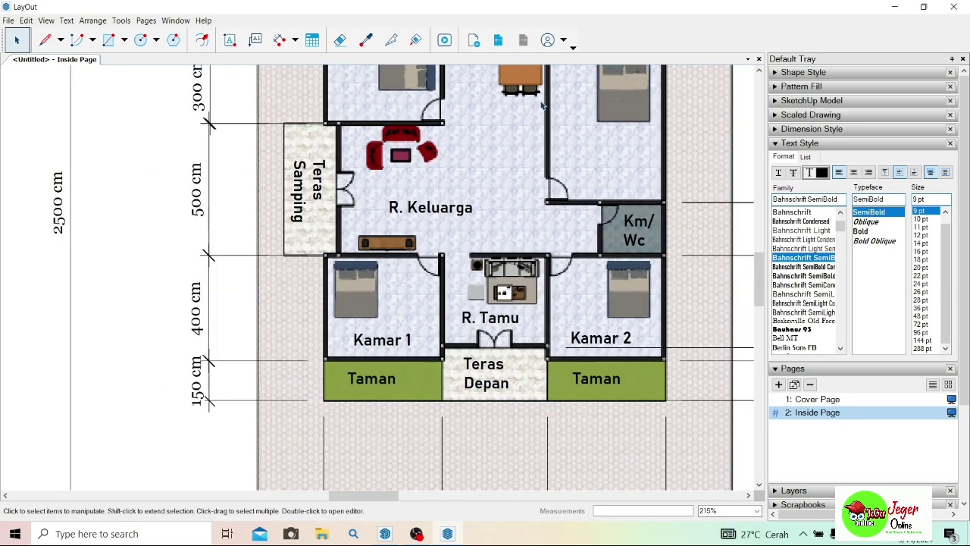
click(236, 47)
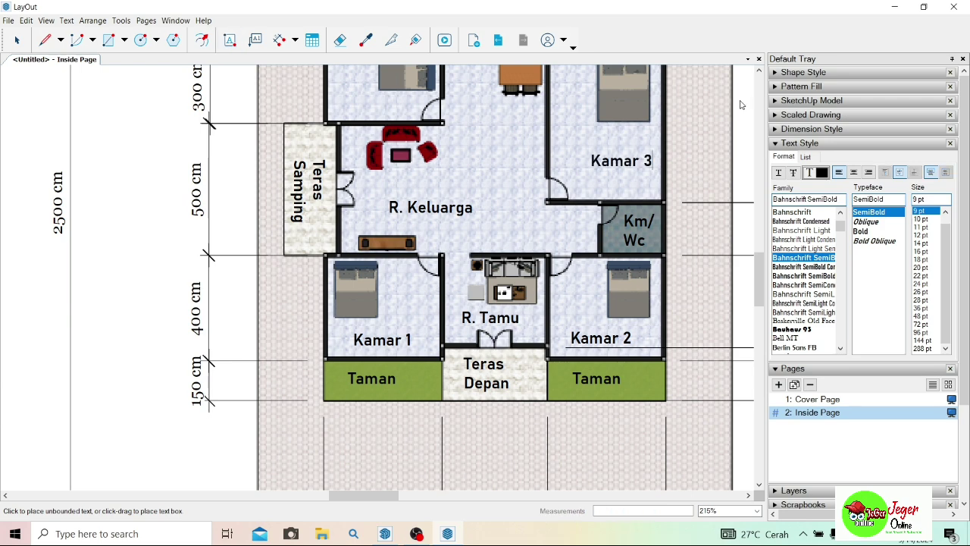
click(230, 39)
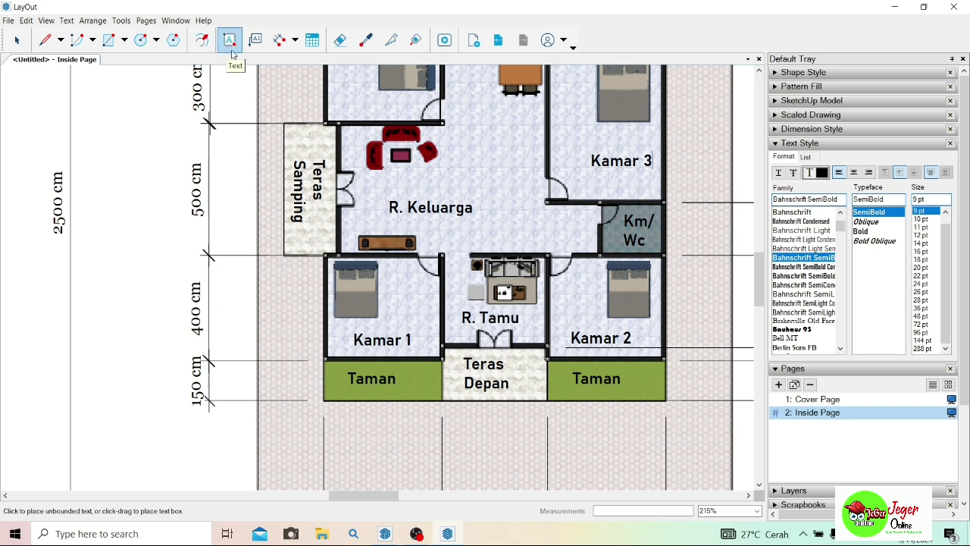
click(346, 95)
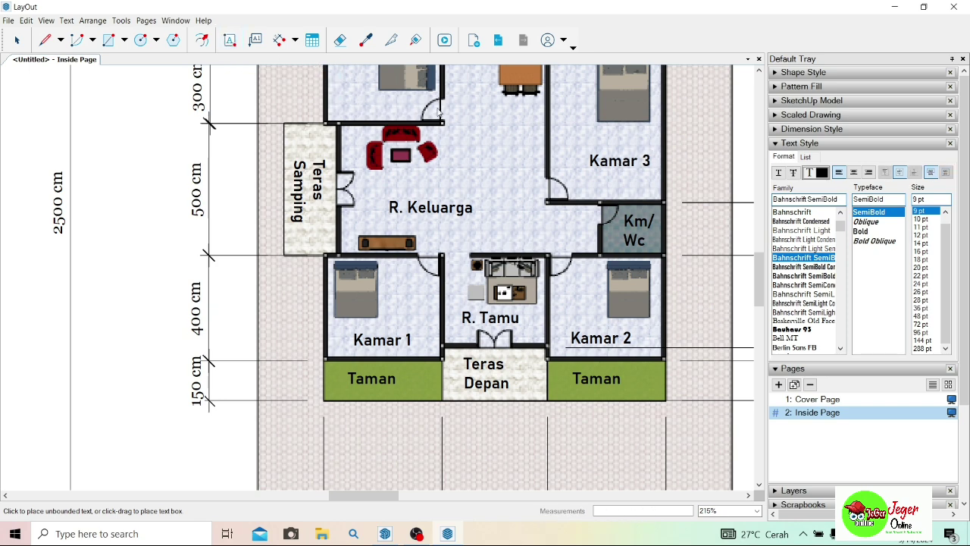
text(Kamar 4)
Add the label "Dapur" in the open area above Kamar 4.
scroll(449, 112, down, 5)
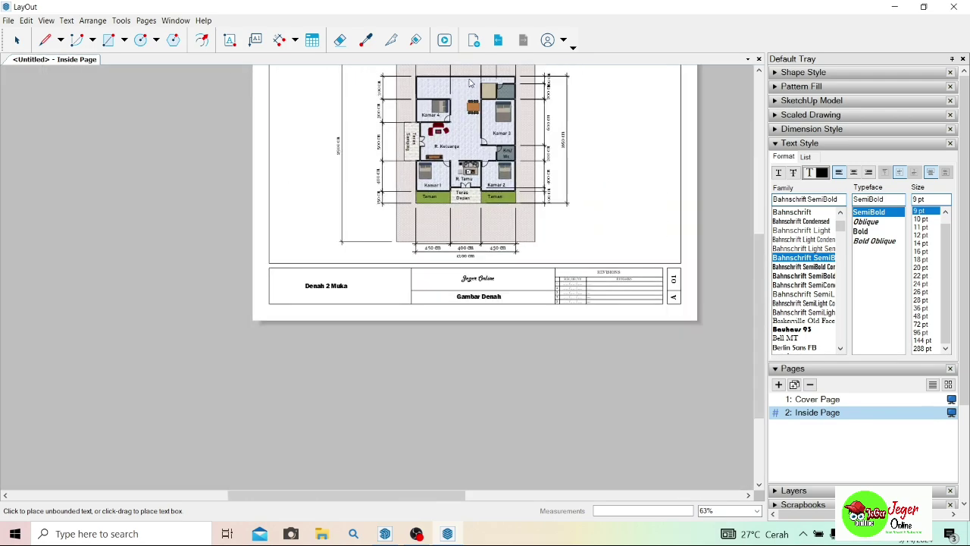
scroll(466, 105, up, 3)
scroll(466, 105, up, 2)
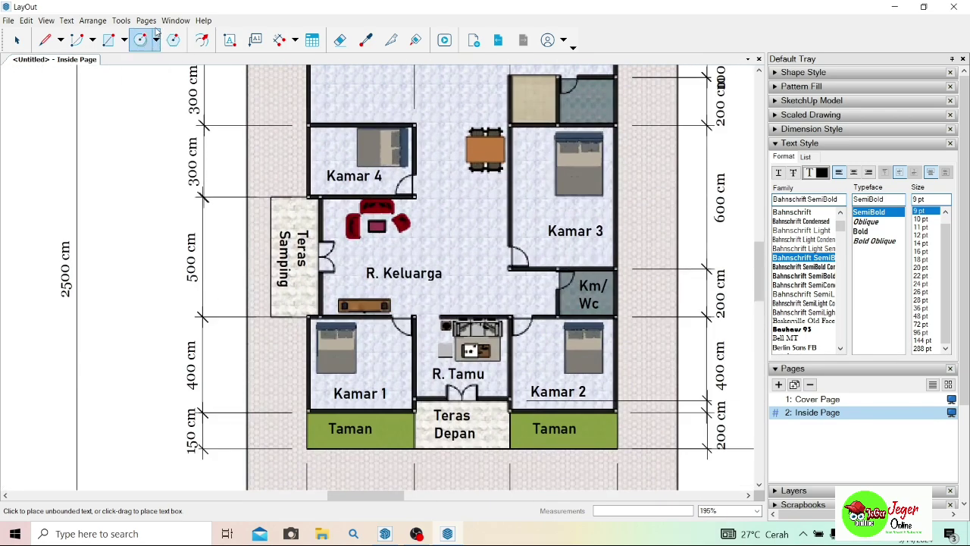
click(230, 39)
scroll(347, 102, down, 5)
scroll(349, 92, up, 5)
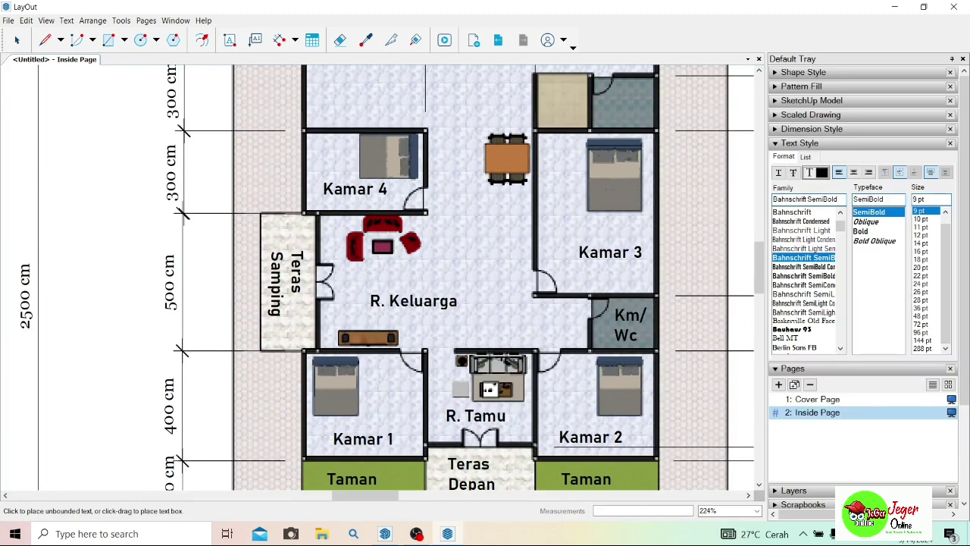
click(329, 85)
text(Dapur)
Add the label "R. Cuci" on the small beige room above Kamar 3.
click(230, 39)
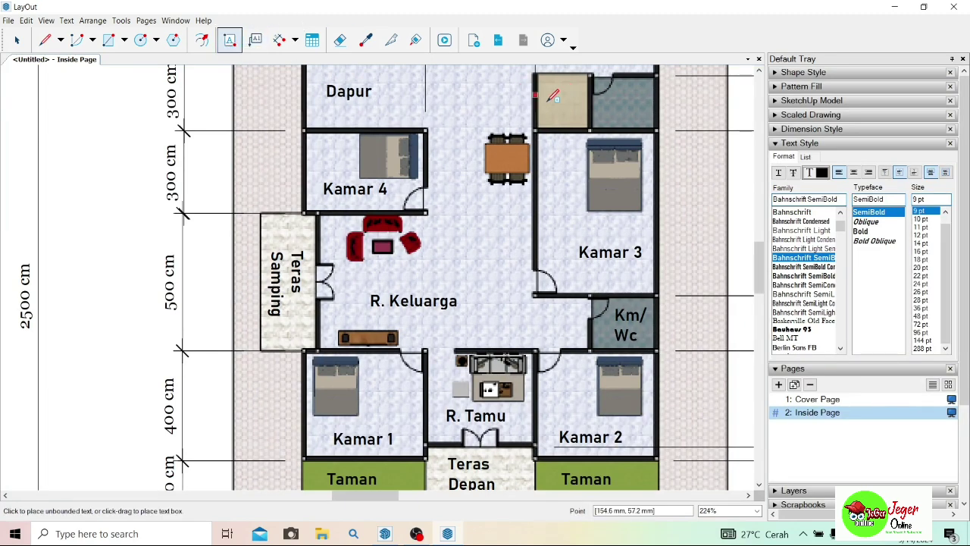
click(551, 101)
text(R. Cuci)
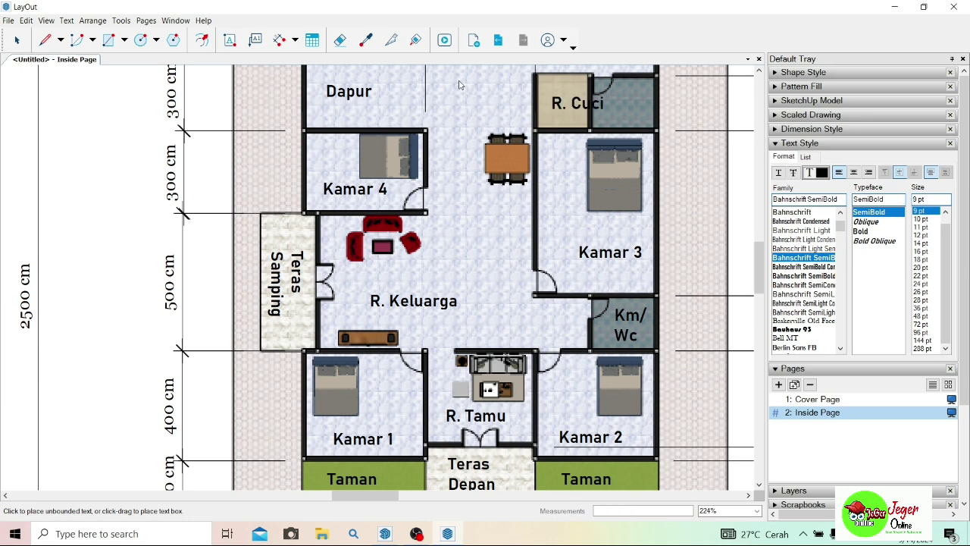
Try to narrow the "R. Cuci" text box so it fits inside the small beige room.
click(15, 41)
click(557, 104)
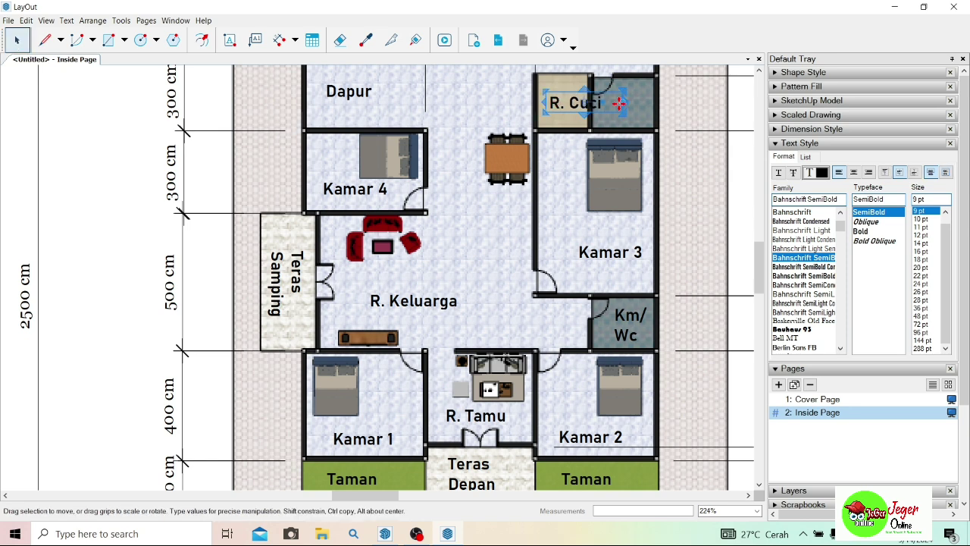
drag(623, 111, 591, 111)
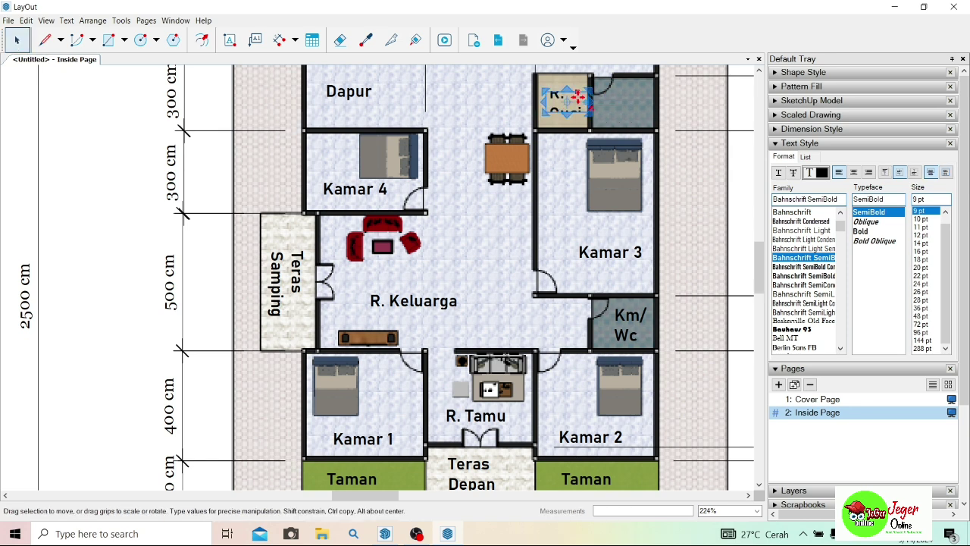
Erase the "R. Cuci" label and label the small beige room "Cuci" instead.
click(339, 40)
click(563, 97)
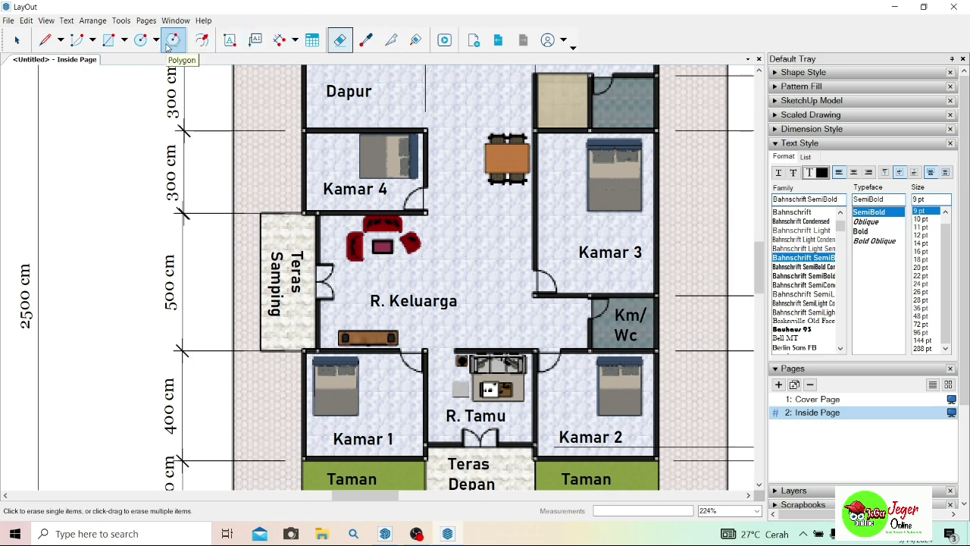
click(230, 41)
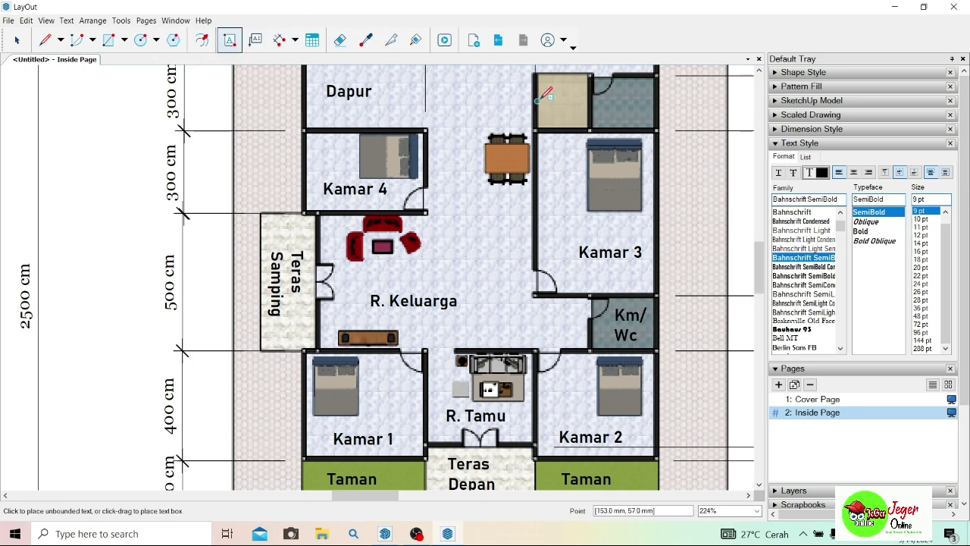
scroll(550, 94, up, 1)
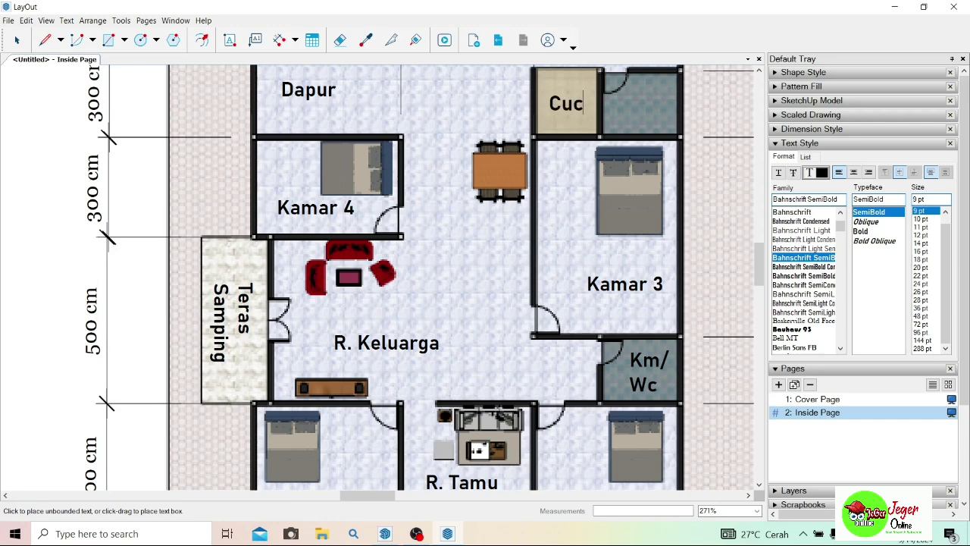
Label the small bathroom beside the Cuci room "Km/Wc" on two lines.
click(229, 40)
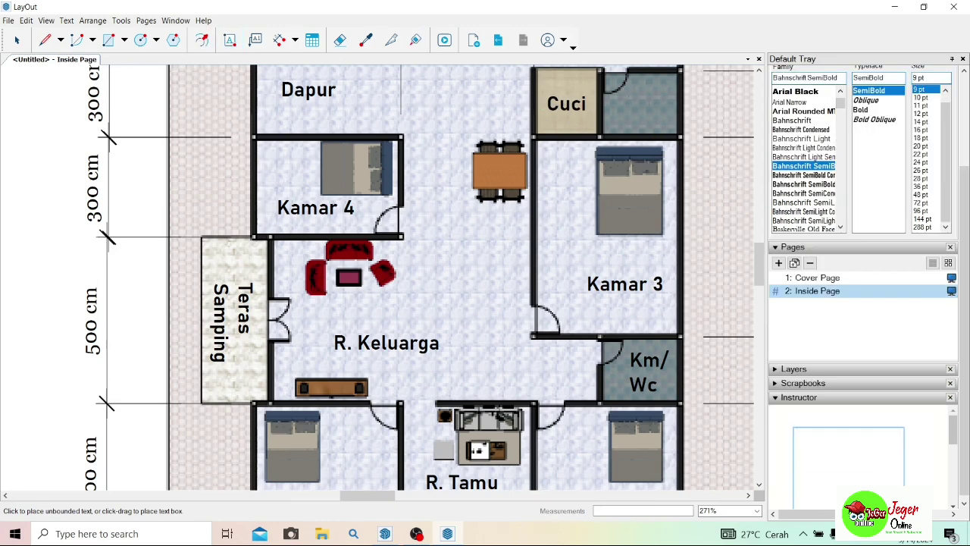
text(Km)
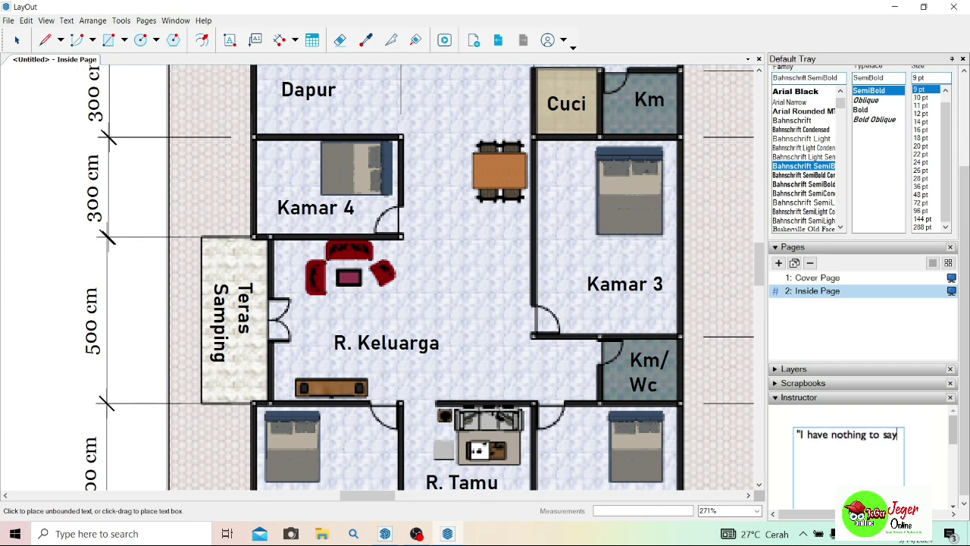
text(/)
key(Return)
text(Wc)
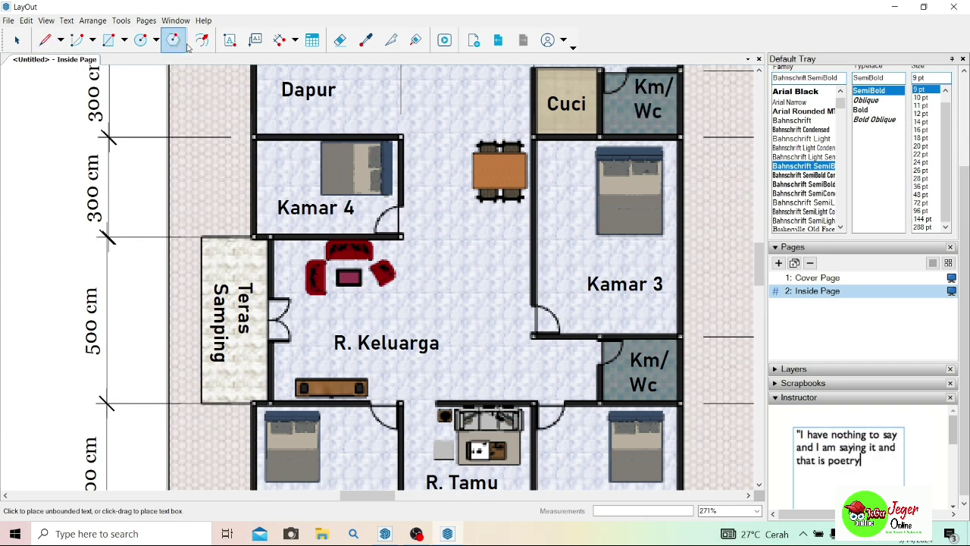
Add the label "Meja Makan" at the dining table.
click(229, 41)
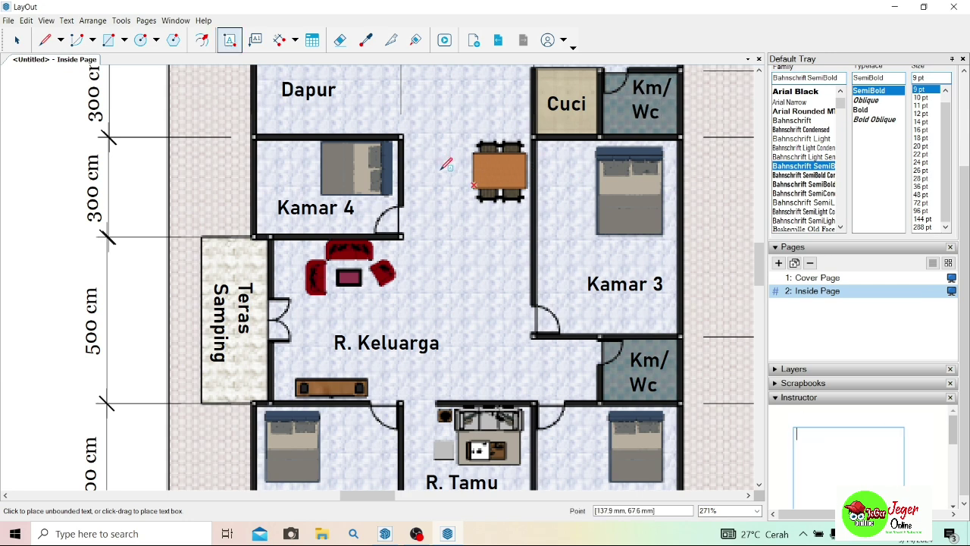
click(447, 165)
text(M)
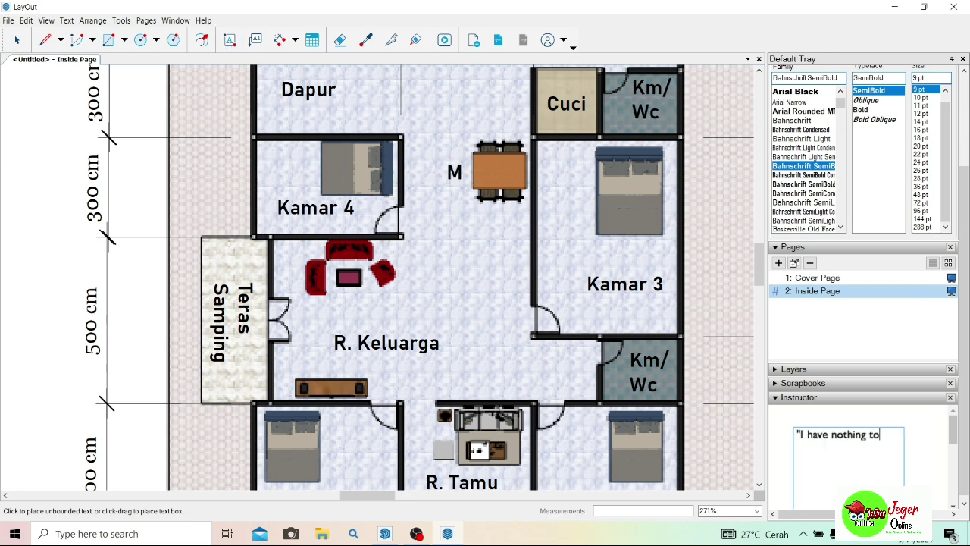
text(eja)
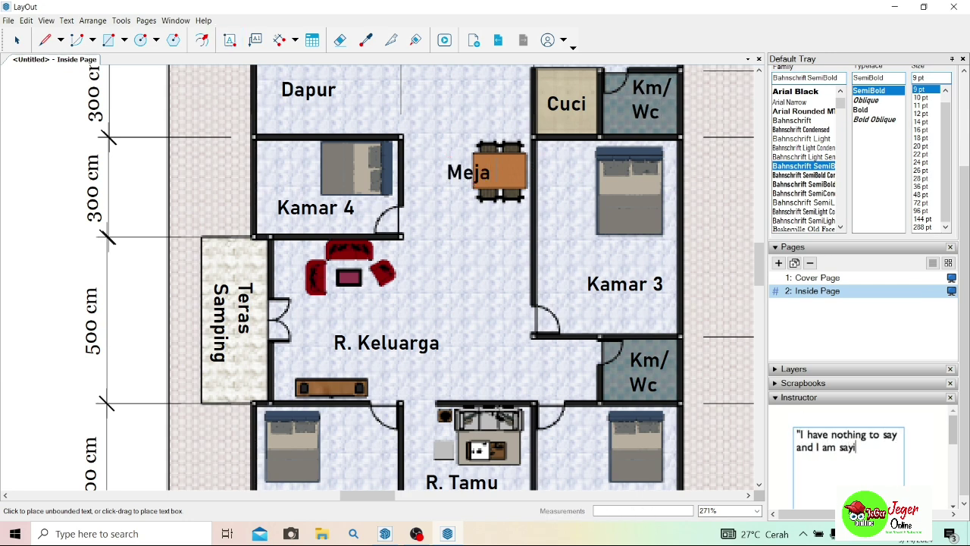
text( Makan)
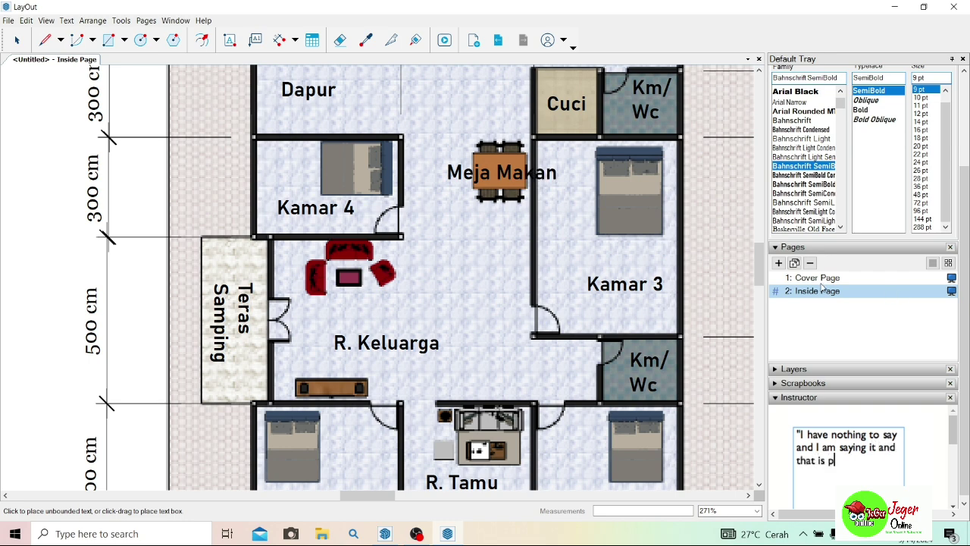
key(Escape)
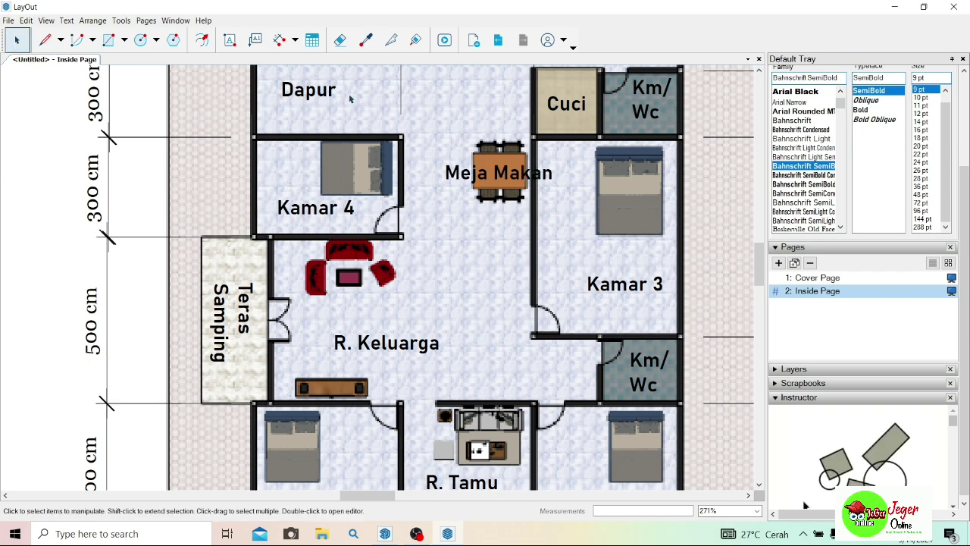
Shift the "Meja Makan" label to the left so it stays clear of the Kamar 3 wall.
click(470, 175)
drag(470, 174, 459, 172)
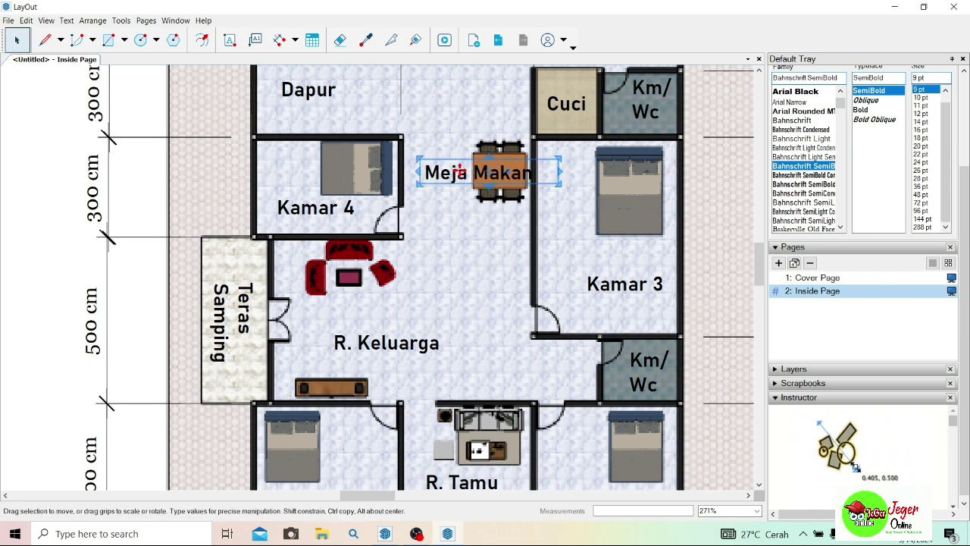
key(Escape)
Add the text "Jeger Online" in Magneto Bold near the lower-right corner of the drawing frame.
scroll(287, 173, down, 4)
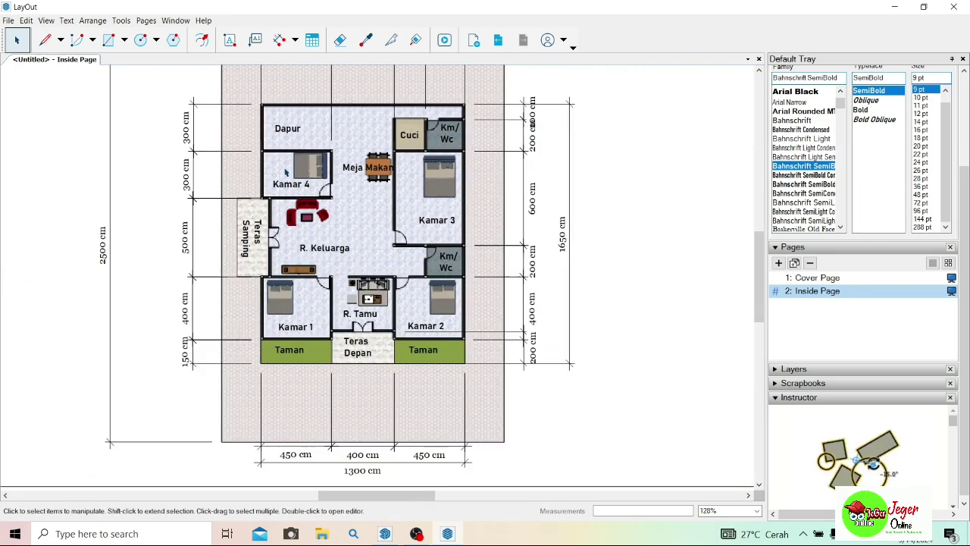
scroll(136, 187, down, 2)
scroll(38, 96, up, 1)
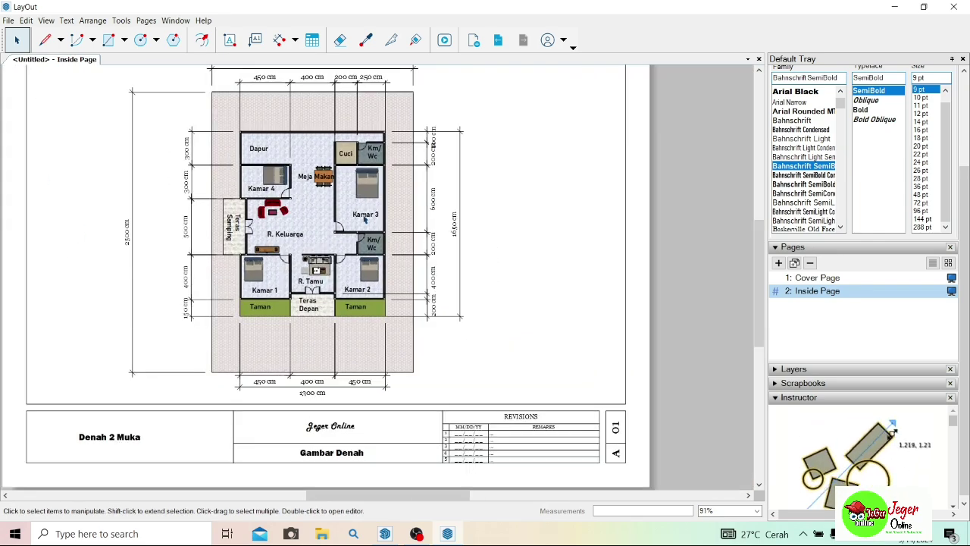
scroll(571, 146, down, 1)
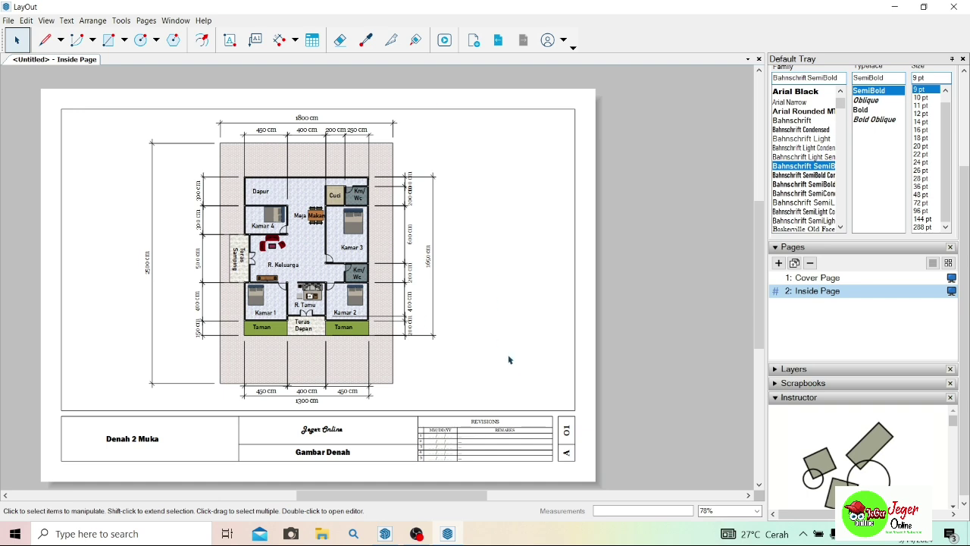
scroll(814, 148, down, 5)
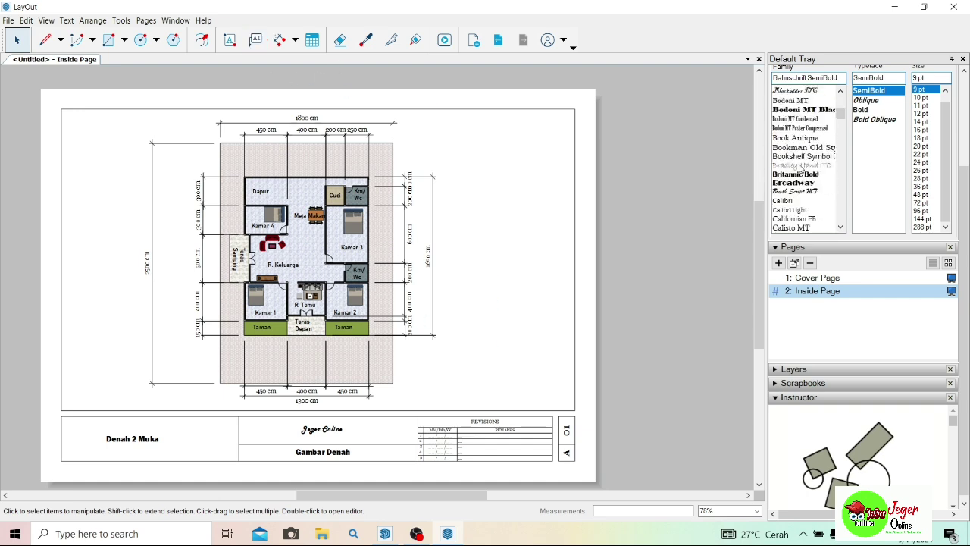
scroll(806, 117, down, 10)
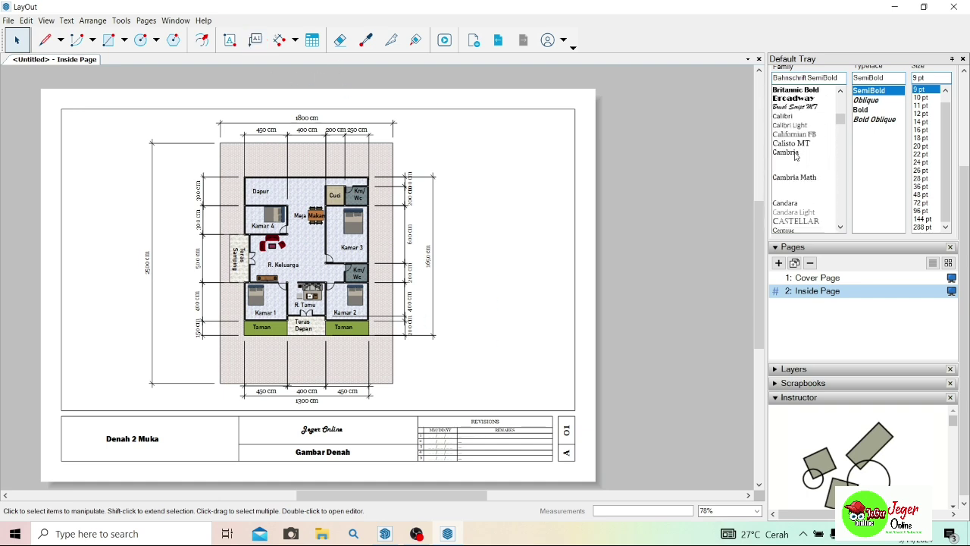
scroll(790, 154, down, 7)
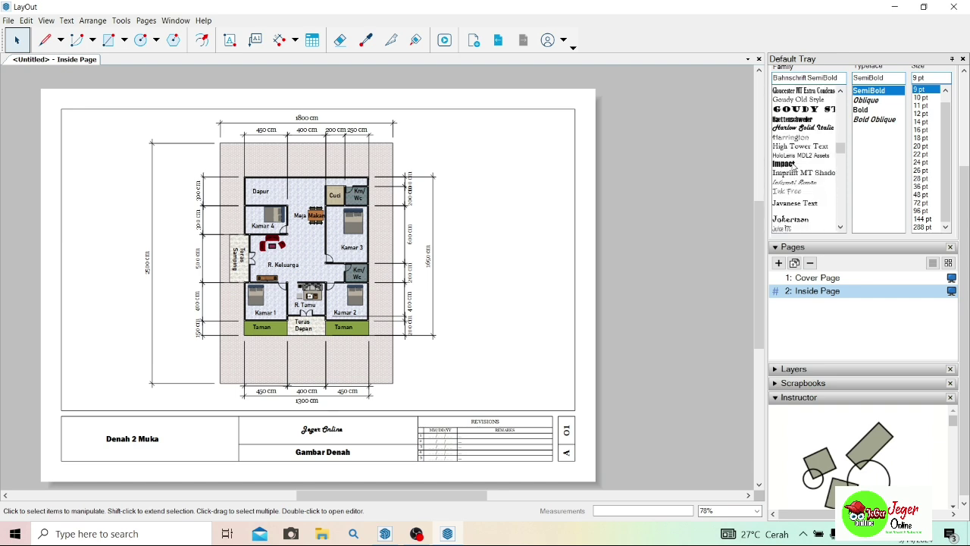
scroll(793, 166, down, 8)
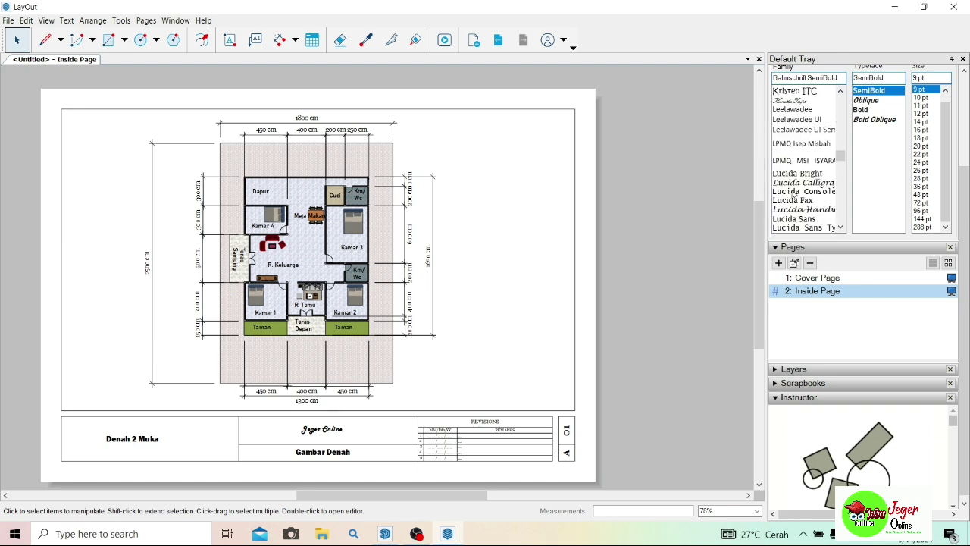
scroll(793, 194, down, 3)
click(793, 180)
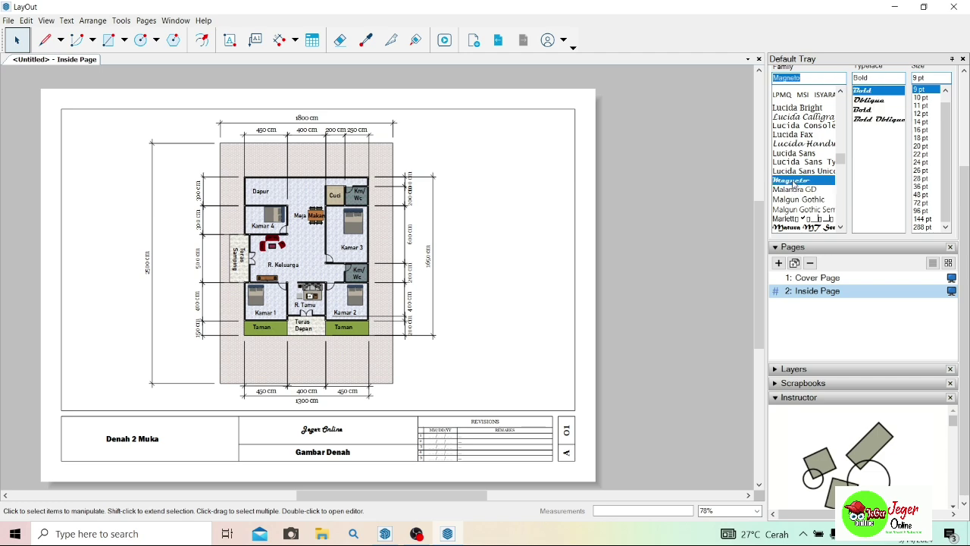
click(622, 355)
click(229, 40)
scroll(520, 368, up, 4)
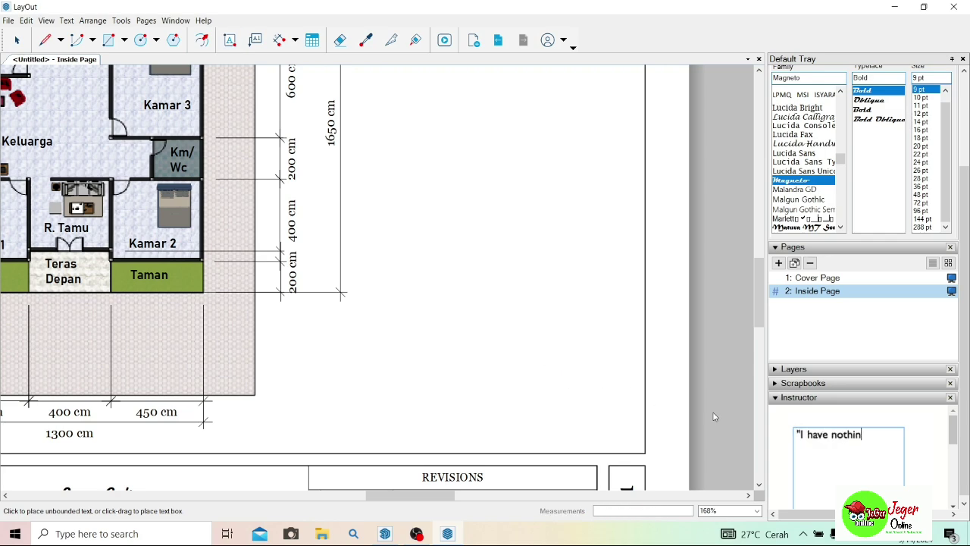
text(er)
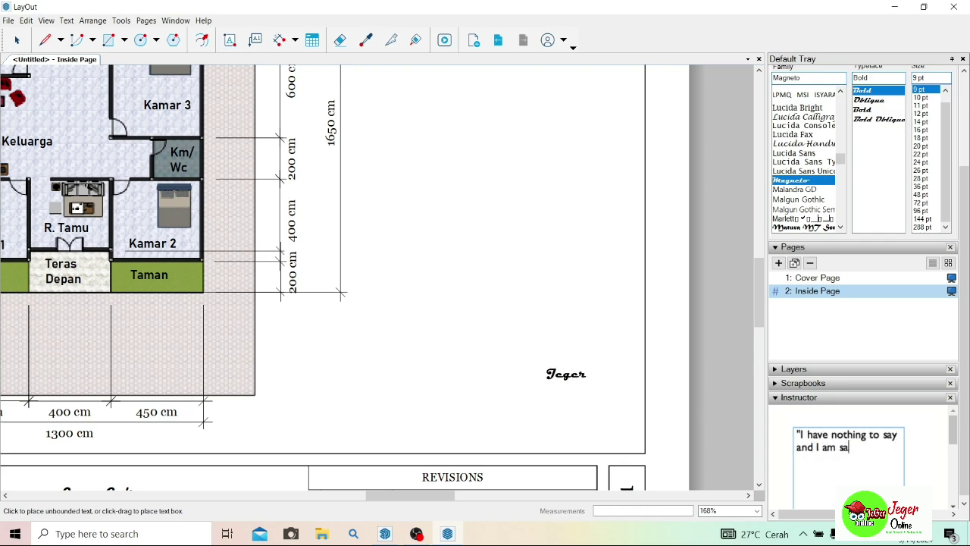
text( Online)
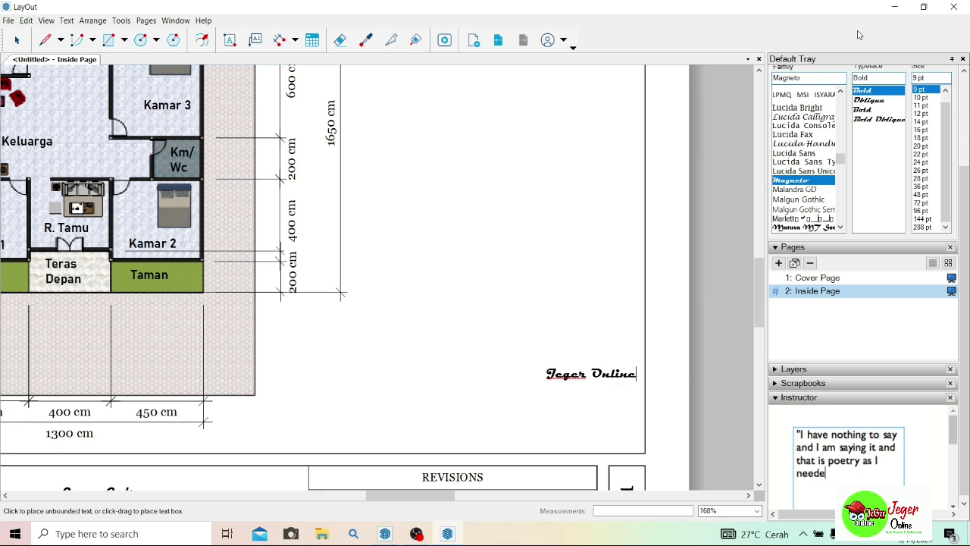
Add the text "TTD :" in Calibri Regular just below the "Jeger Online" text beside the floor plan.
scroll(805, 109, up, 10)
scroll(806, 110, up, 10)
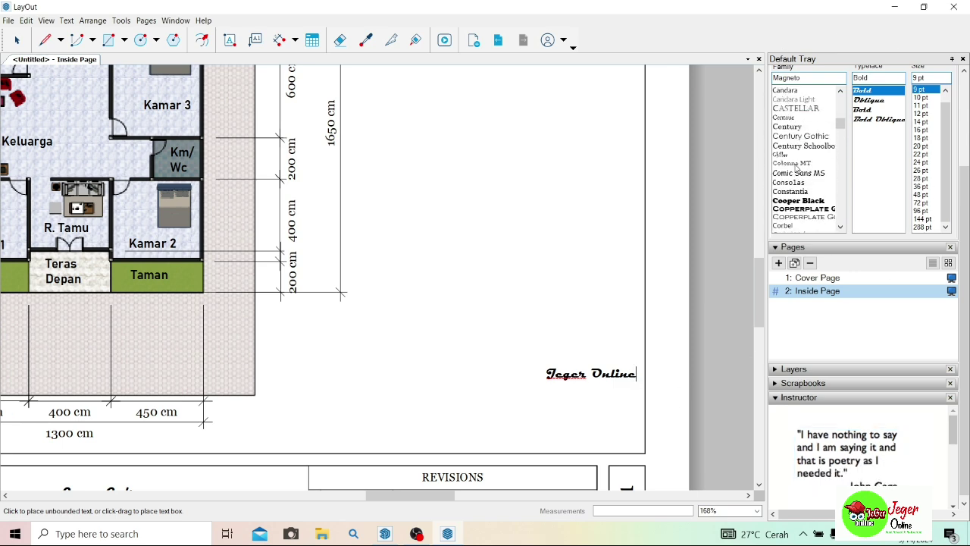
scroll(800, 117, up, 3)
click(784, 90)
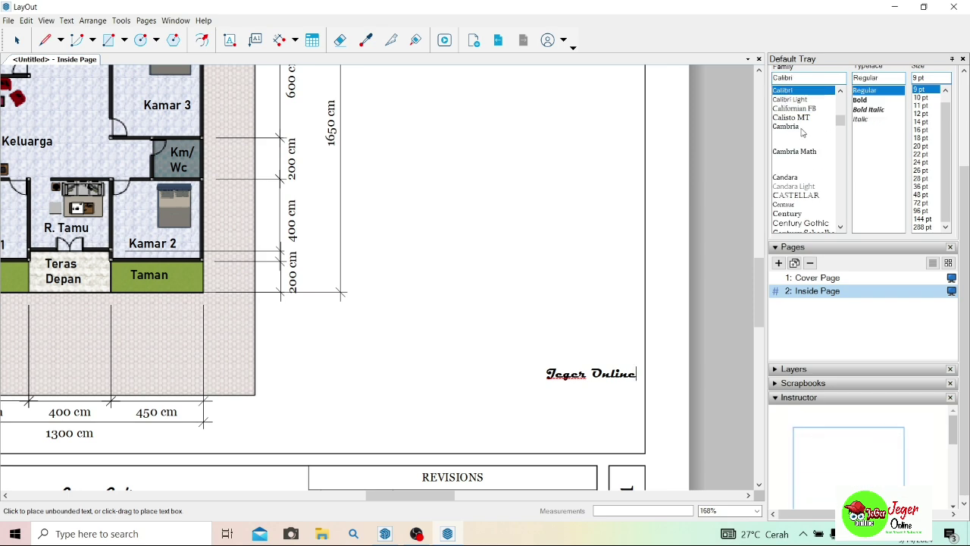
click(229, 39)
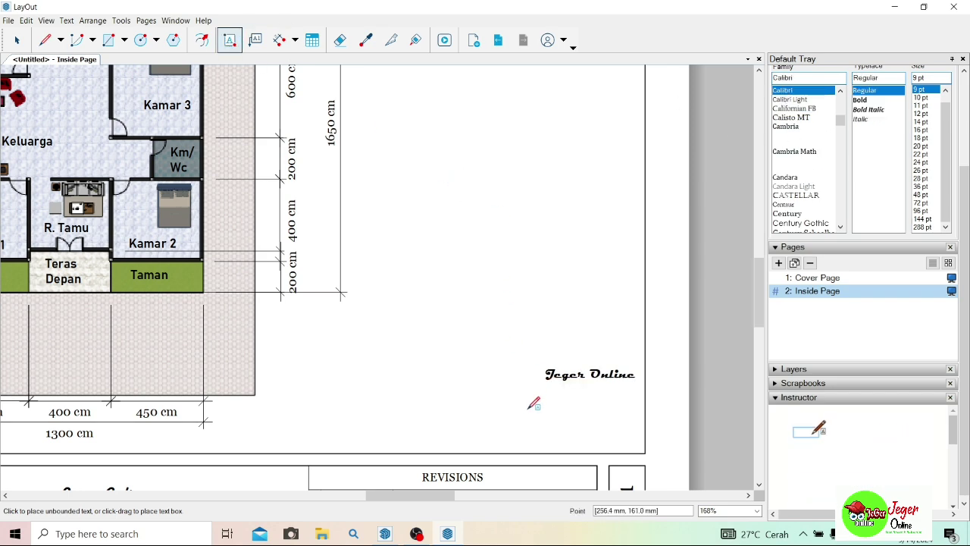
scroll(546, 394, up, 2)
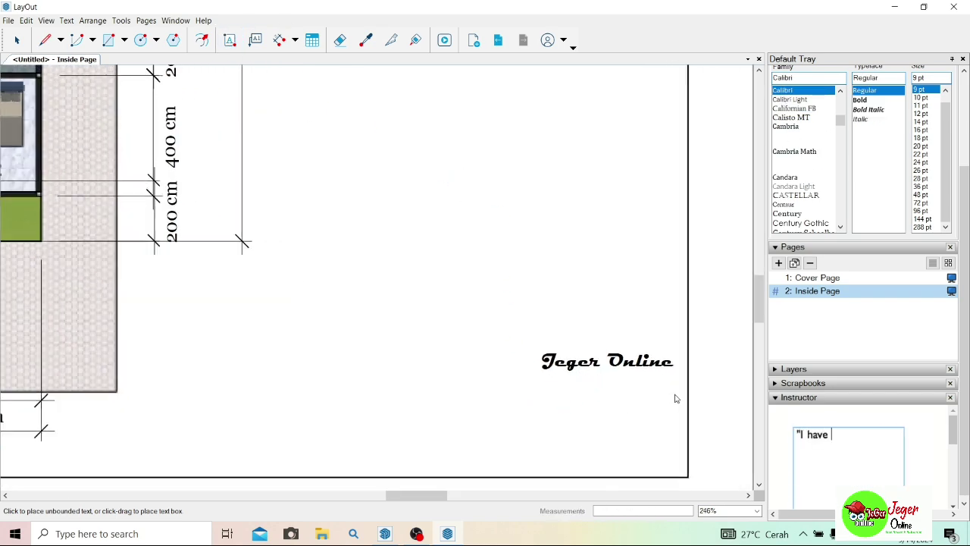
text(T)
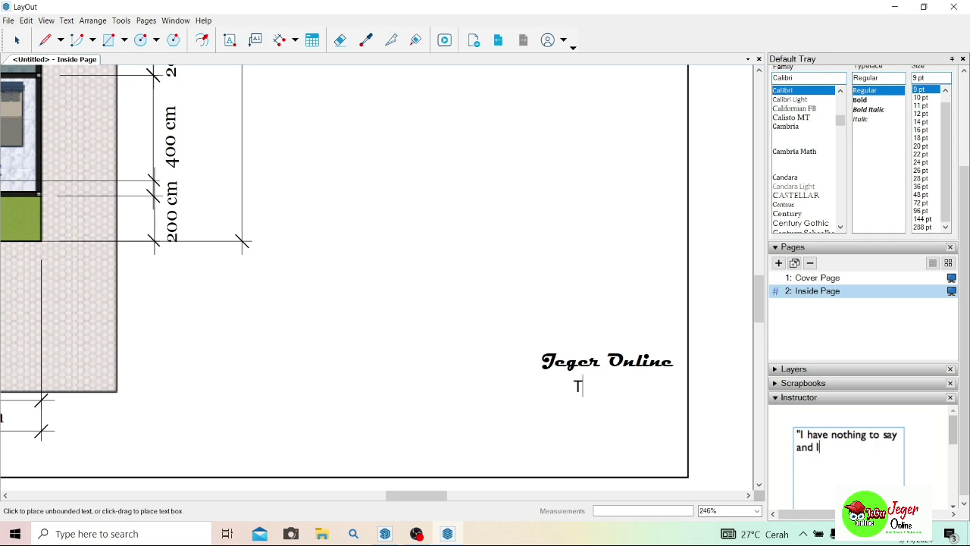
text(TD)
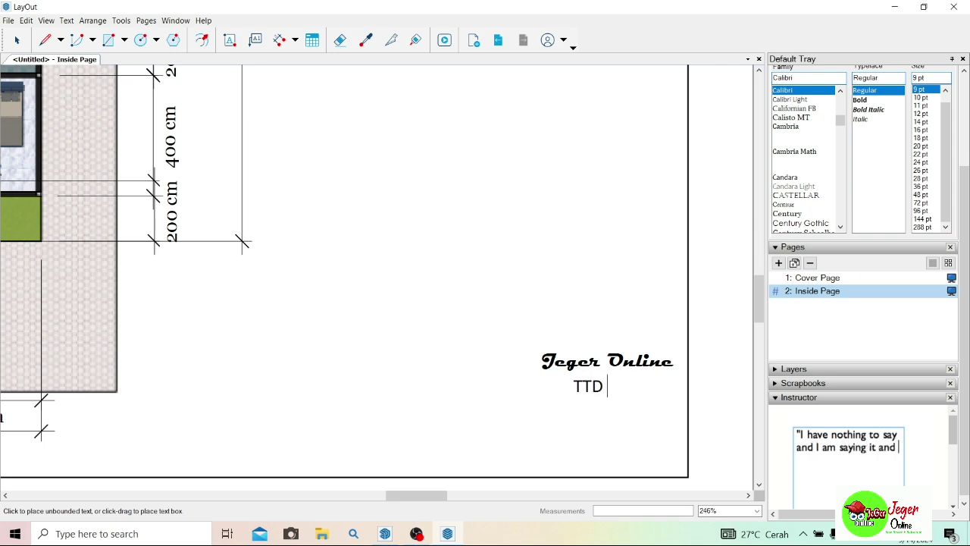
text(:)
key(BackSpace)
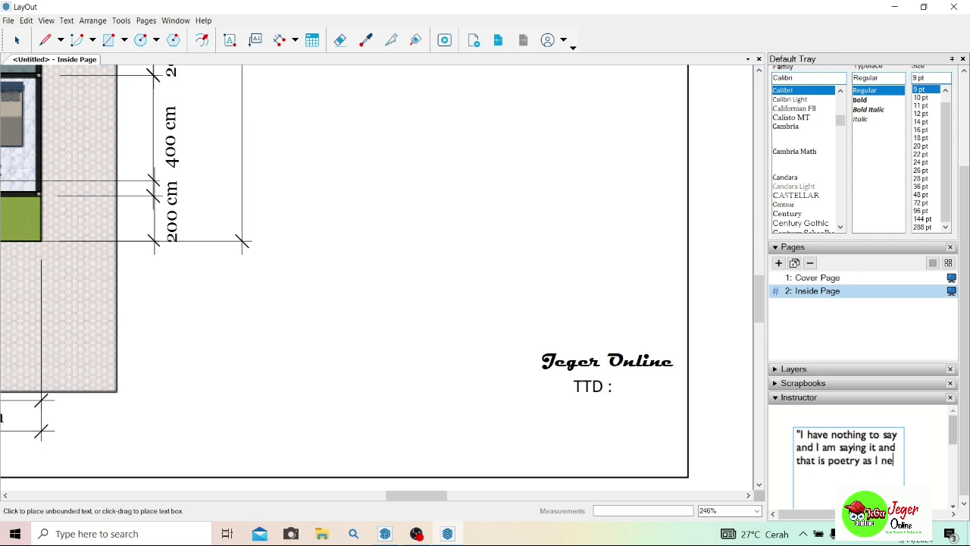
scroll(545, 436, down, 3)
scroll(554, 409, up, 4)
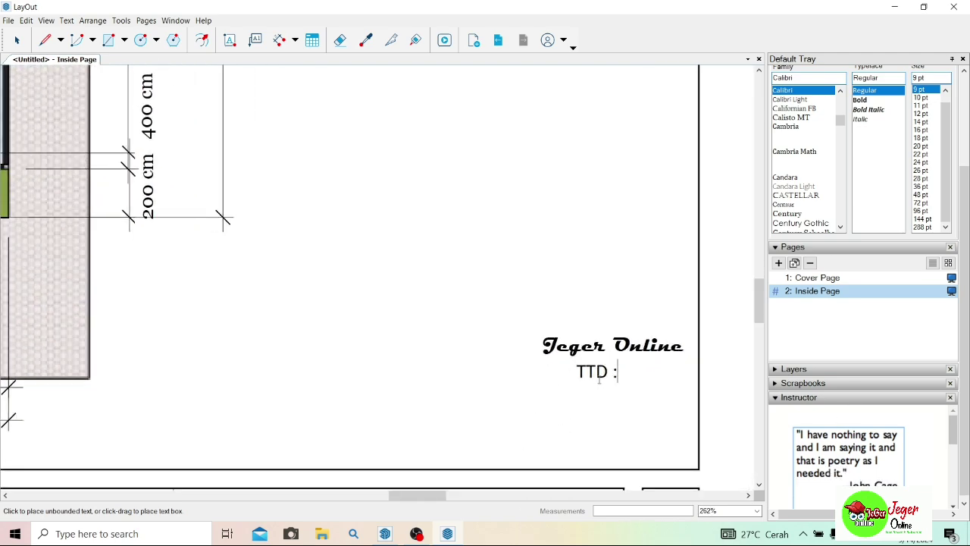
scroll(561, 378, down, 1)
scroll(553, 379, down, 4)
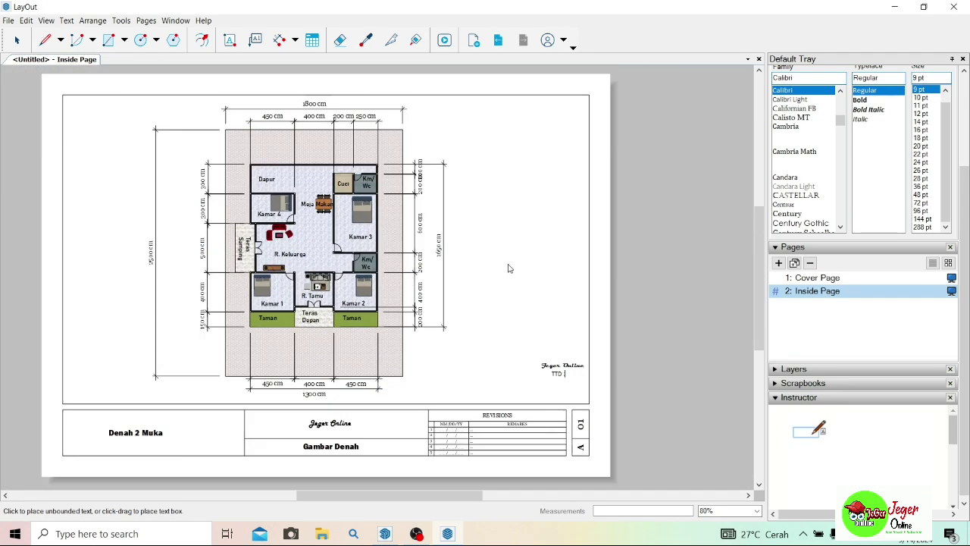
key(space)
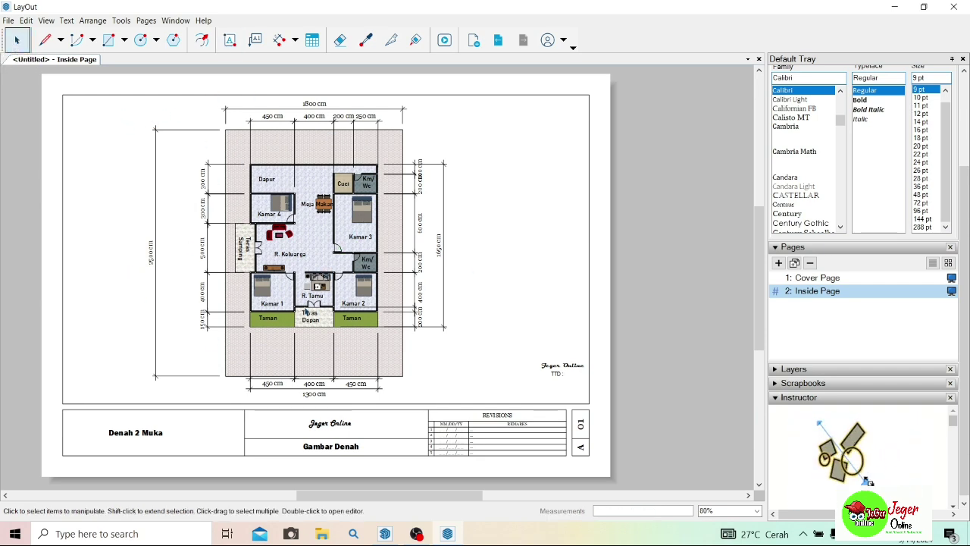
Close the Default Tray so the whole Inside Page sheet has more room in the drawing area.
click(963, 59)
scroll(23, 111, down, 2)
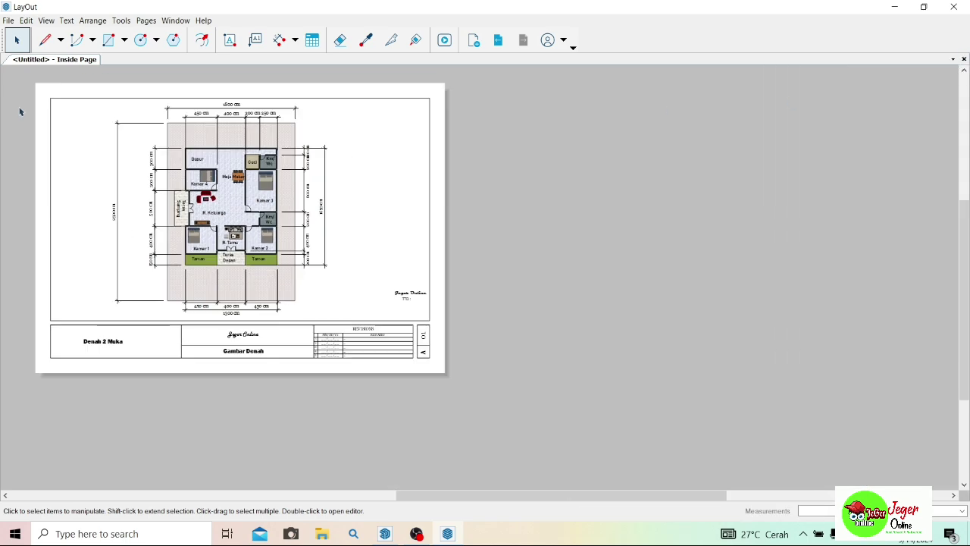
scroll(23, 111, up, 3)
scroll(26, 111, down, 2)
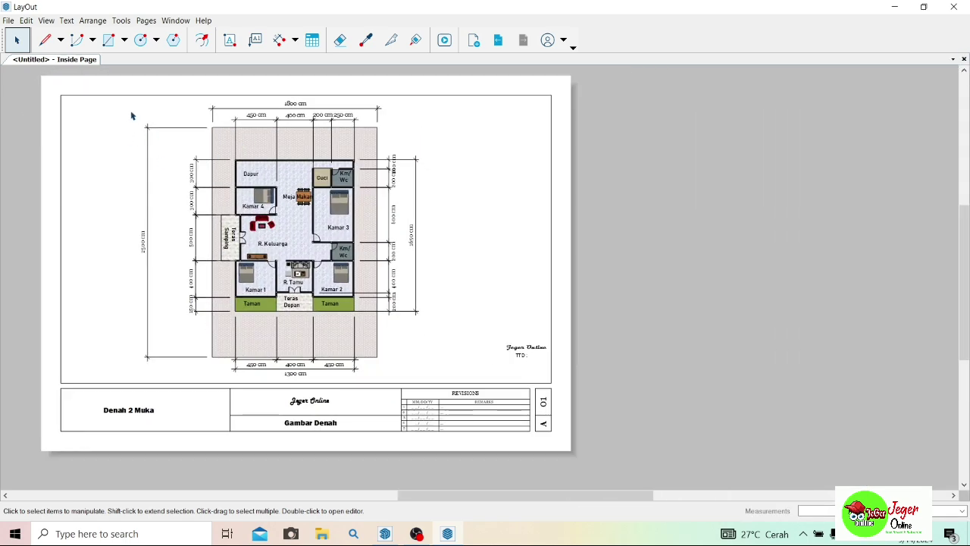
Save the document in the Documents folder as a LayOut file named "Denah 2 Muka Layout".
click(10, 21)
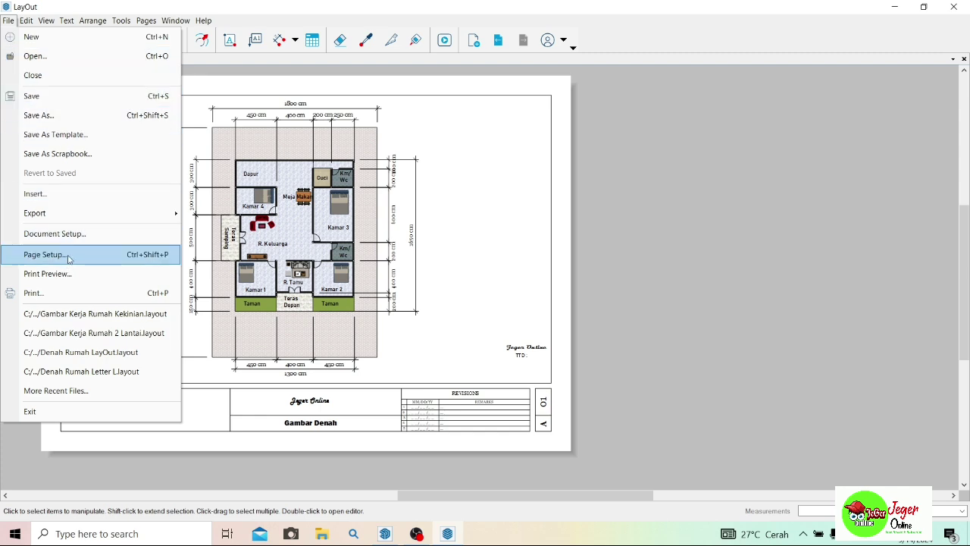
mouse_move(91, 215)
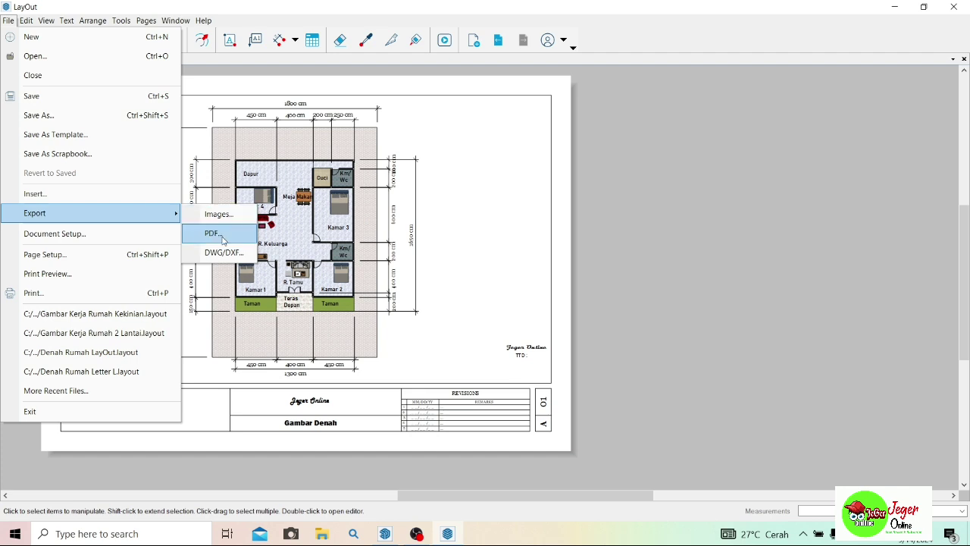
click(91, 117)
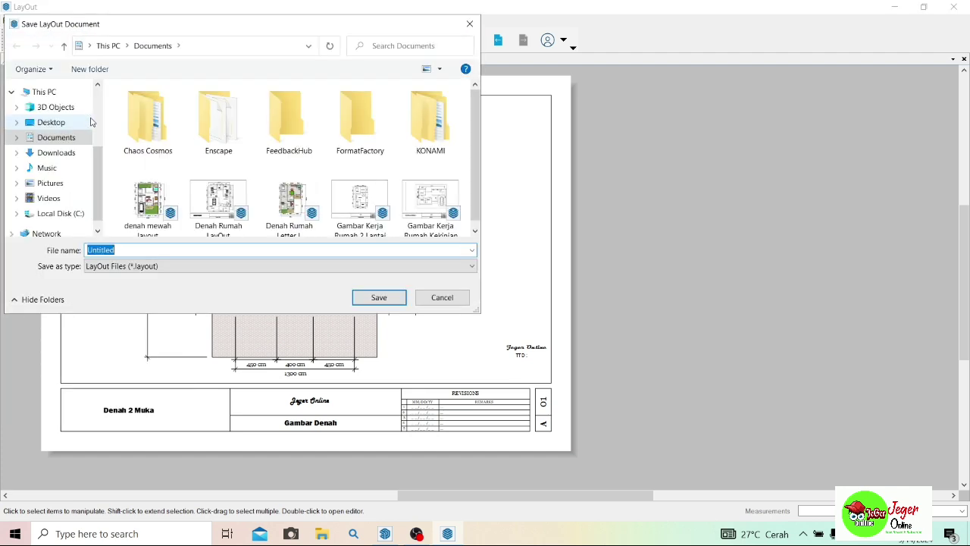
click(123, 251)
key(BackSpace)
key(BackSpace)
key(BackSpace)
key(BackSpace)
key(BackSpace)
key(BackSpace)
key(BackSpace)
key(BackSpace)
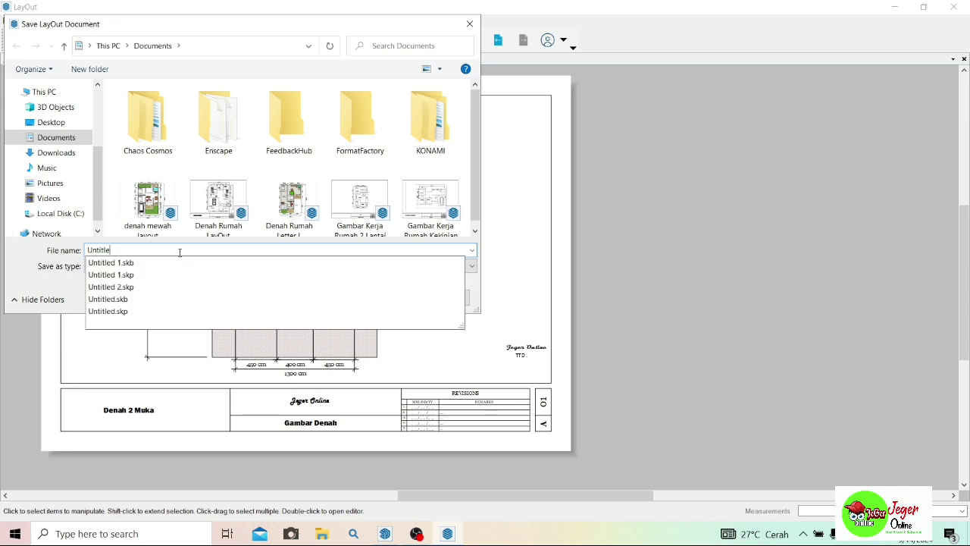
text(Den)
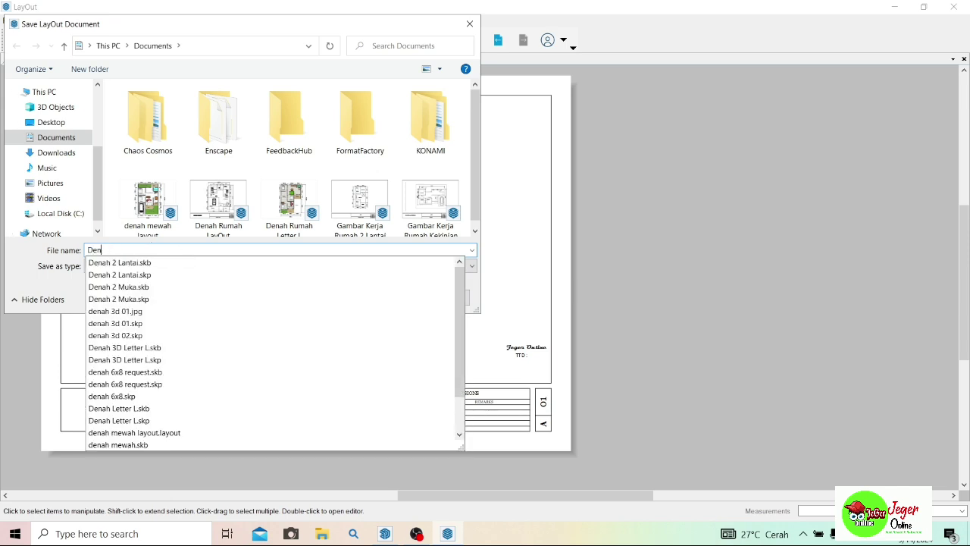
text(ah 2)
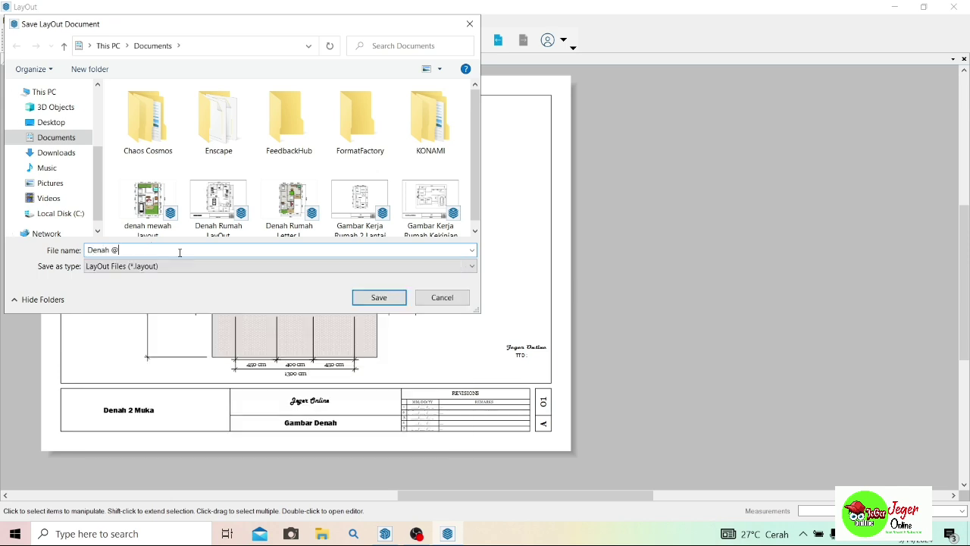
text( Mu)
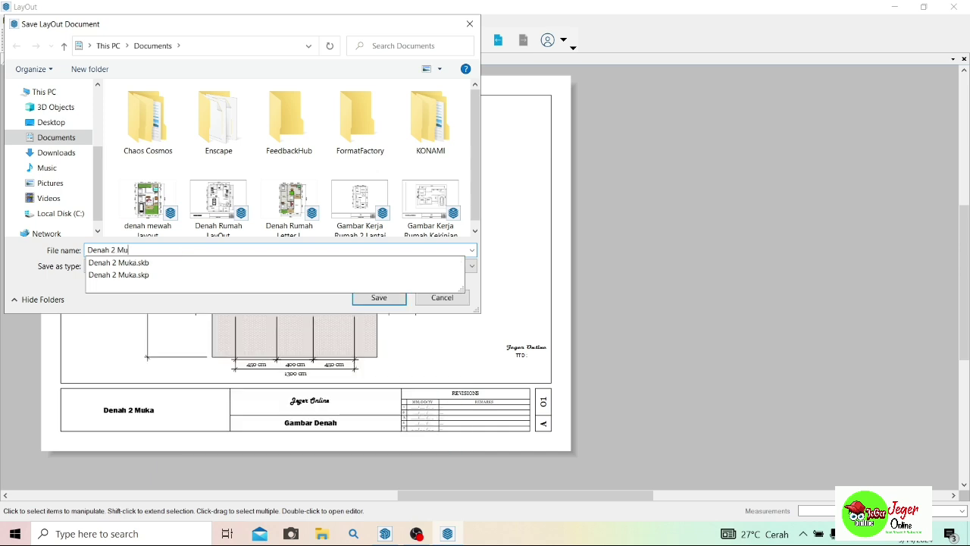
text(ka Layout)
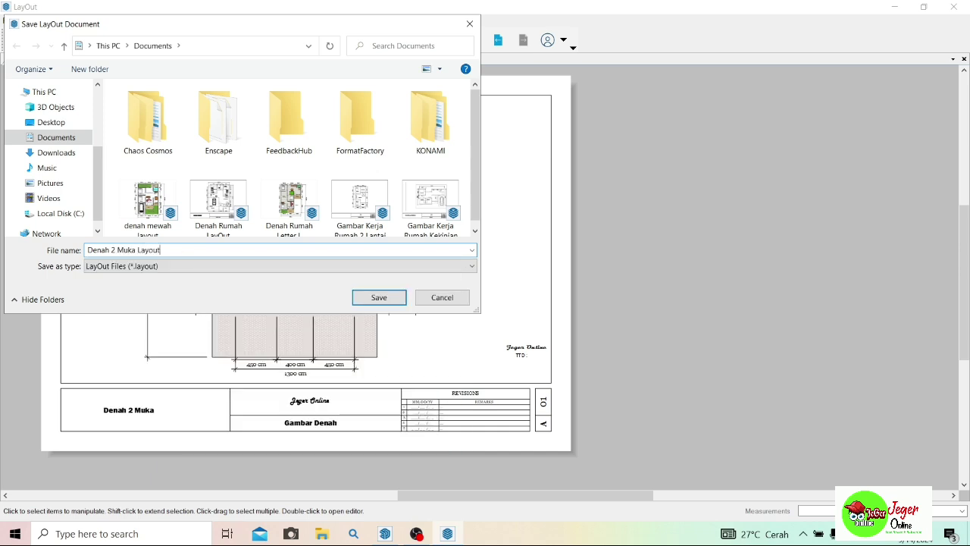
click(377, 296)
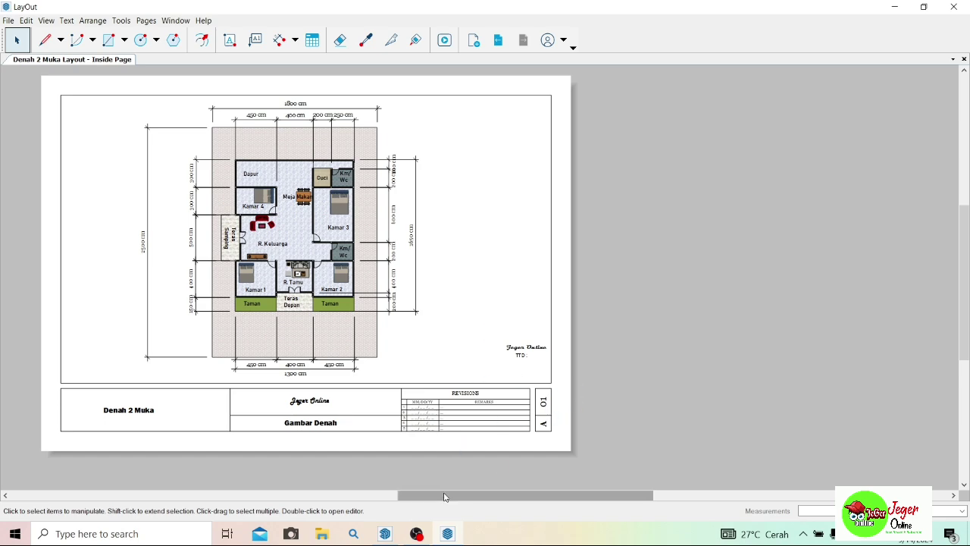
scroll(328, 333, up, 1)
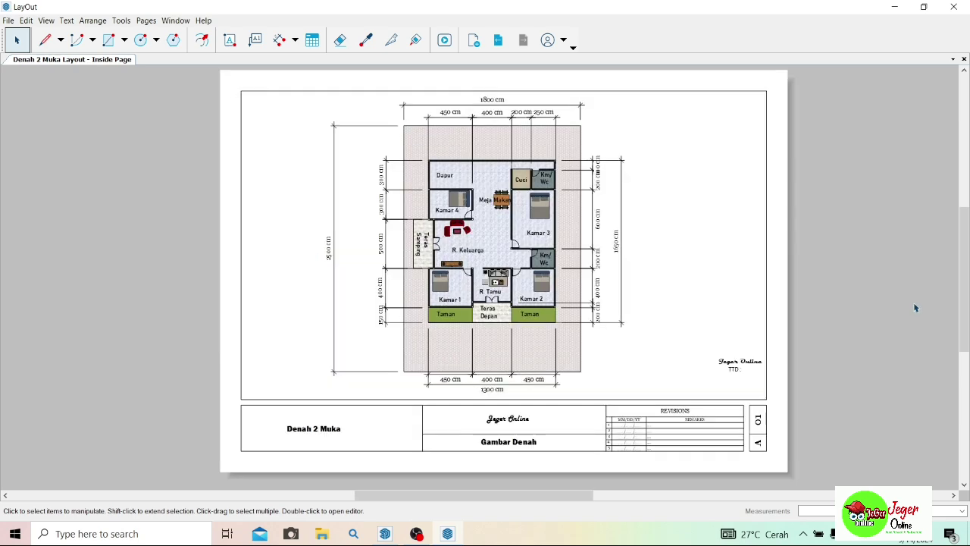